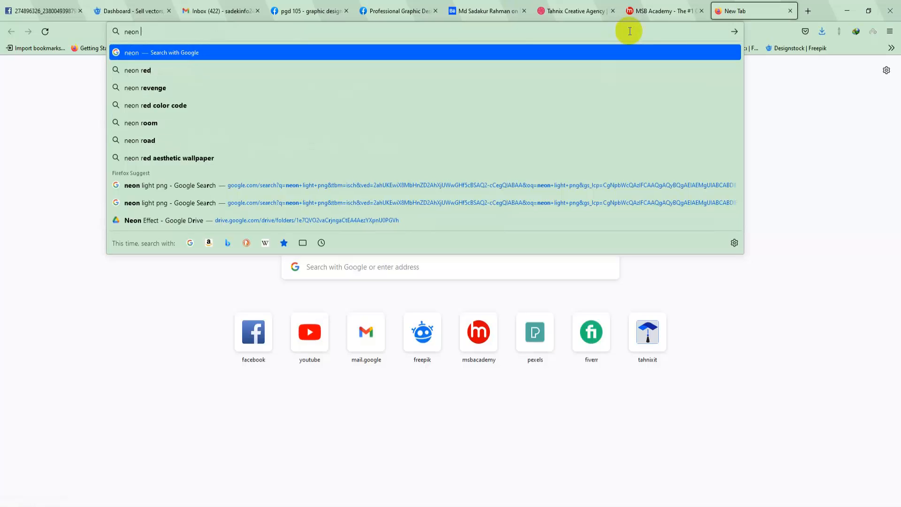
- Search Google Images for "neon effect"
key(Return)
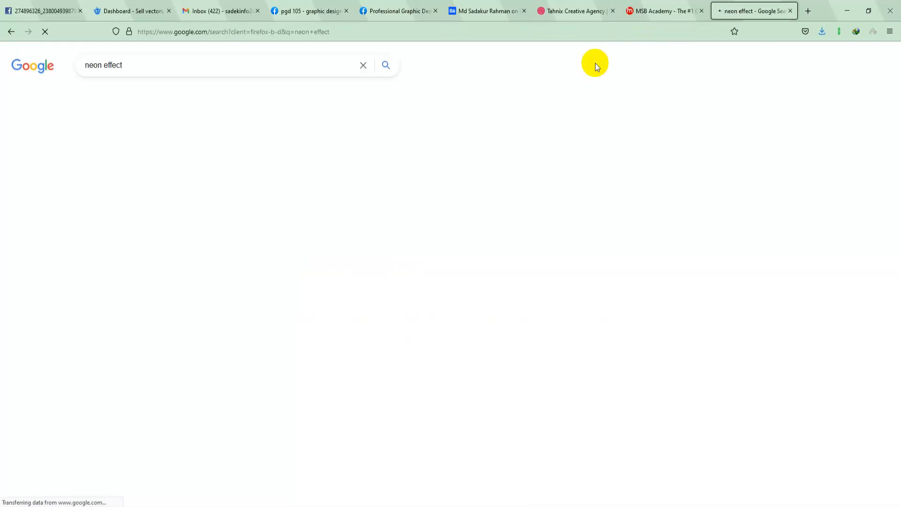
click(135, 98)
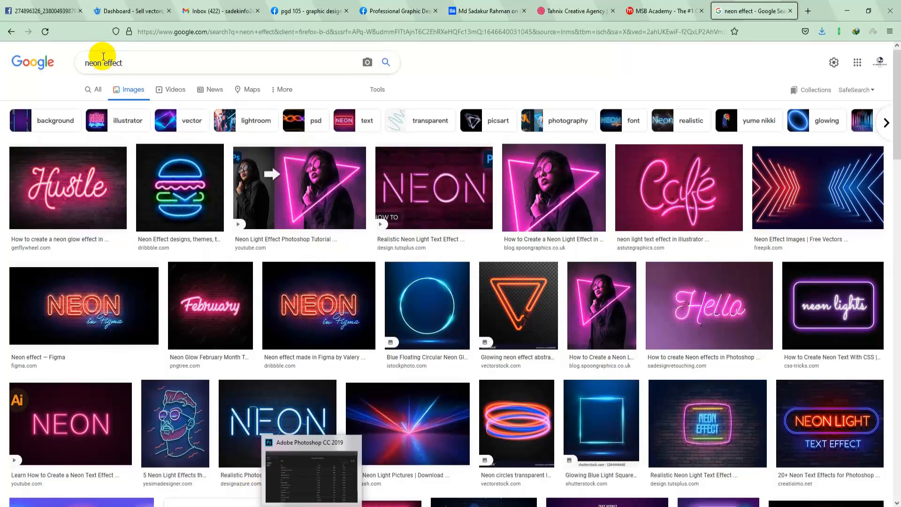
- Search Google Images for "bricks wall" instead
drag(143, 62, 53, 64)
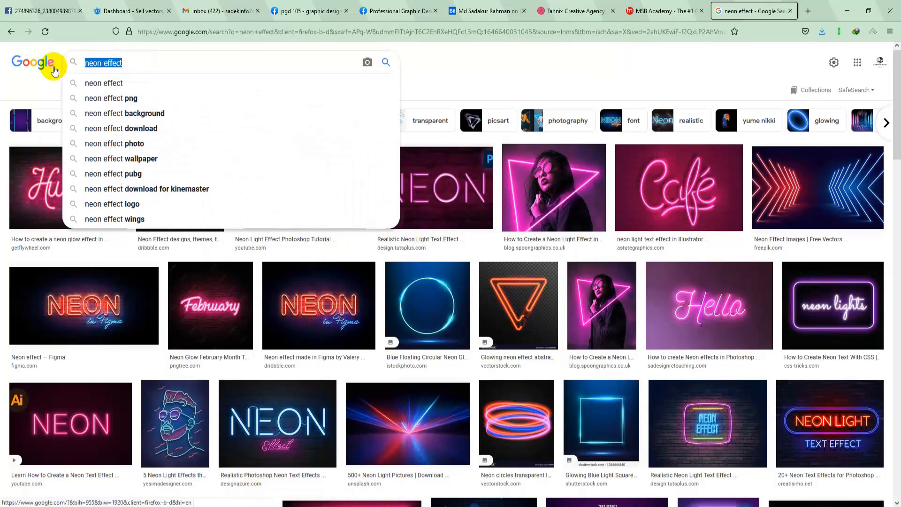
text(bricks)
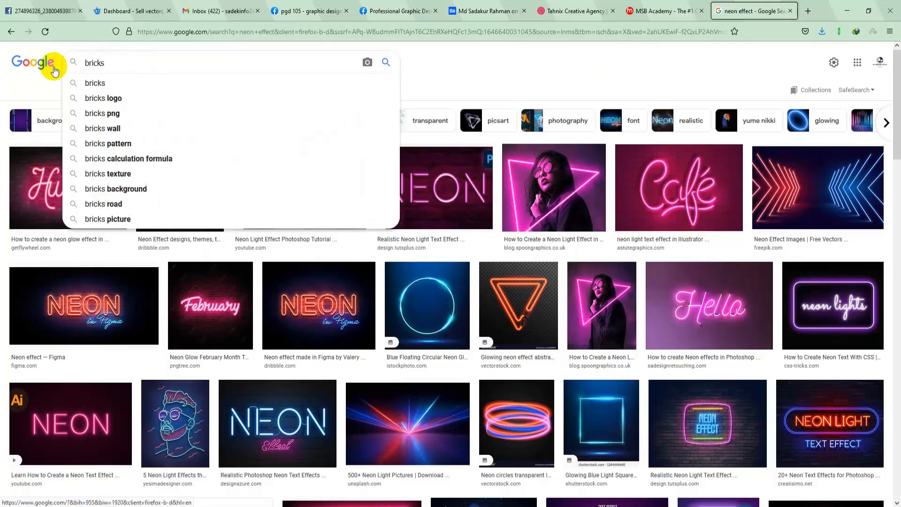
text( wall)
key(Return)
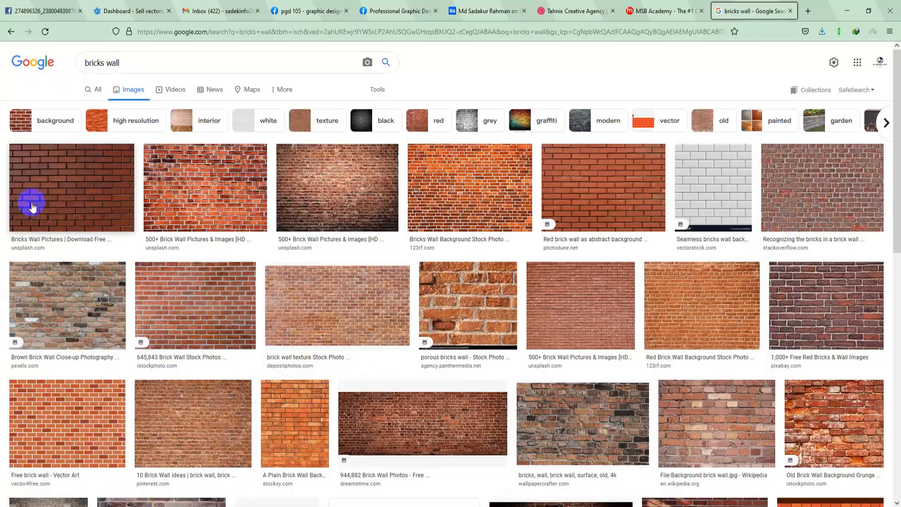
- Open the preview of the dark brick wall image "Sculpting A Brick Wall Texture The Classical Way" from the image results
scroll(159, 292, down, 1)
scroll(315, 438, down, 3)
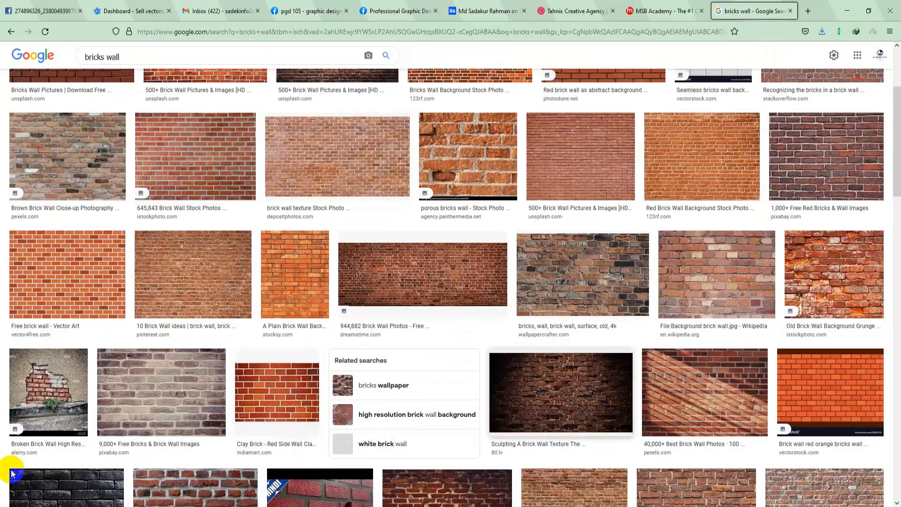
scroll(109, 463, down, 3)
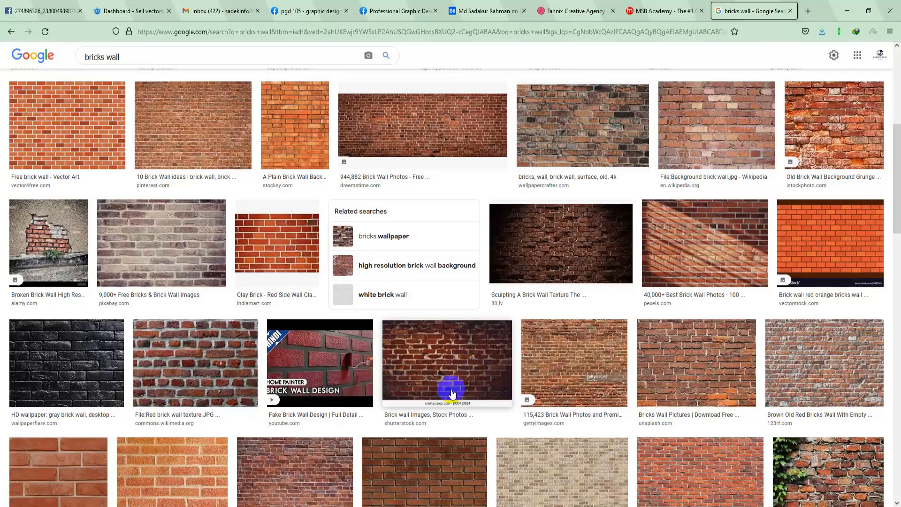
scroll(529, 346, up, 1)
click(569, 308)
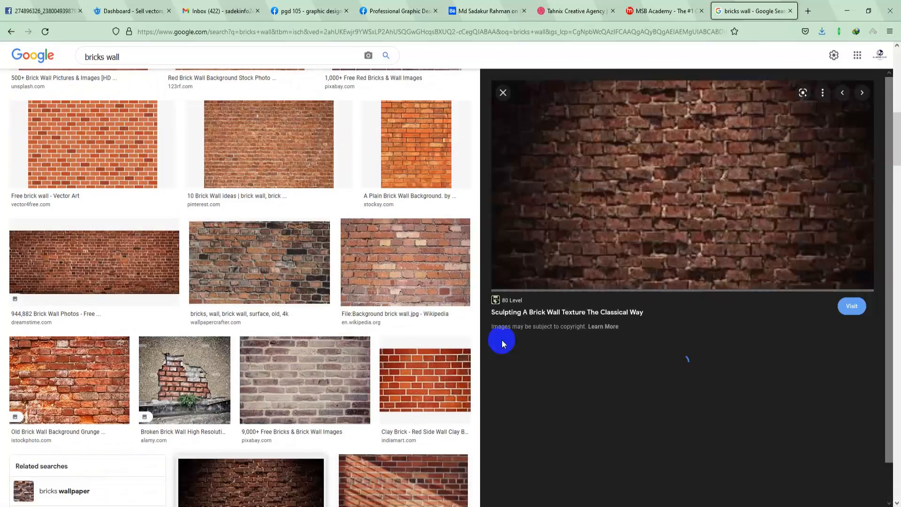
scroll(335, 418, down, 3)
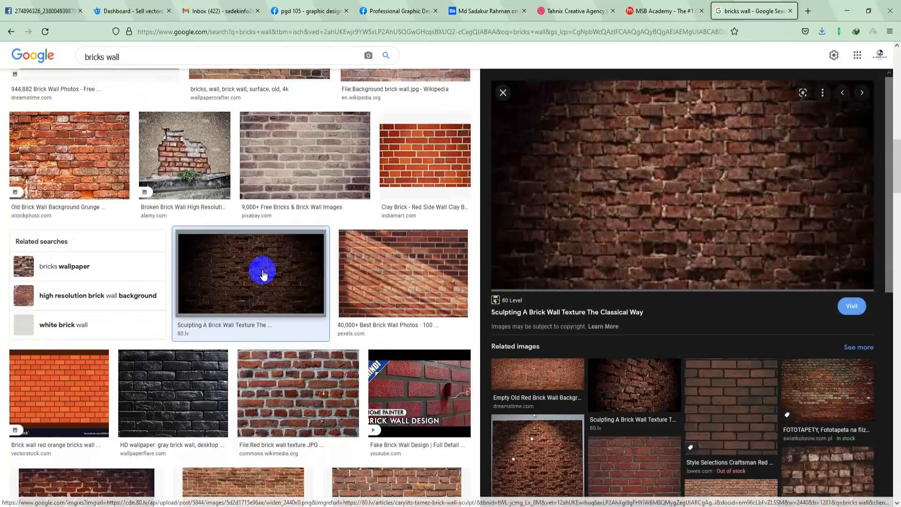
click(262, 271)
click(559, 263)
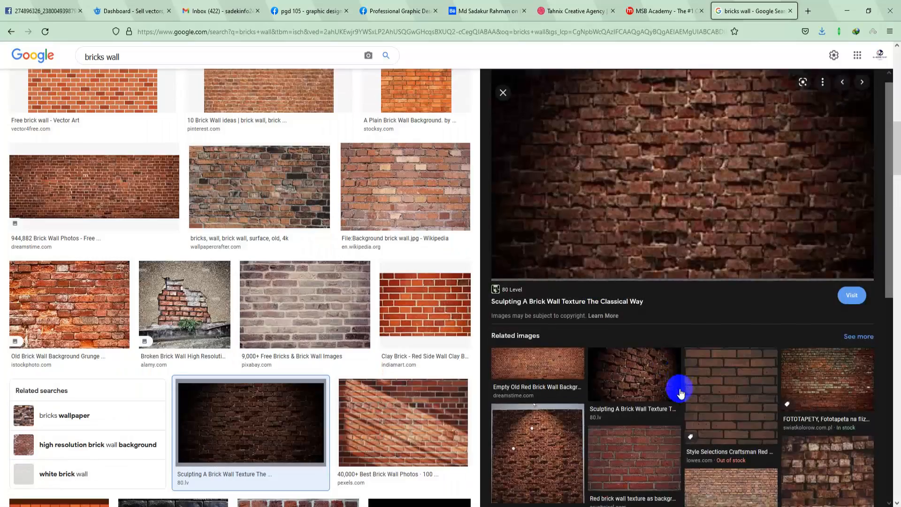
- Browse the related brick images, open the previewed dark brick wall image full size in a new tab, and copy it
scroll(680, 392, down, 3)
scroll(640, 351, down, 3)
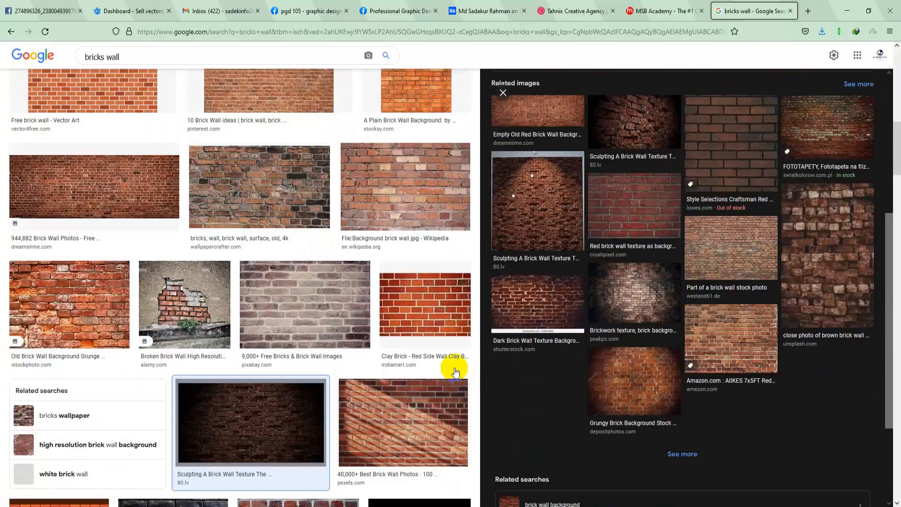
scroll(281, 402, down, 1)
scroll(302, 402, down, 9)
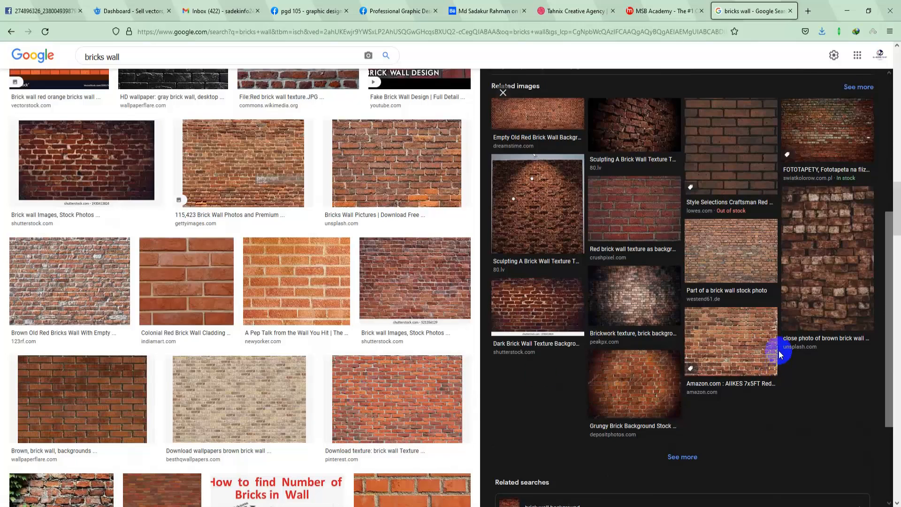
scroll(780, 348, up, 5)
scroll(636, 207, up, 4)
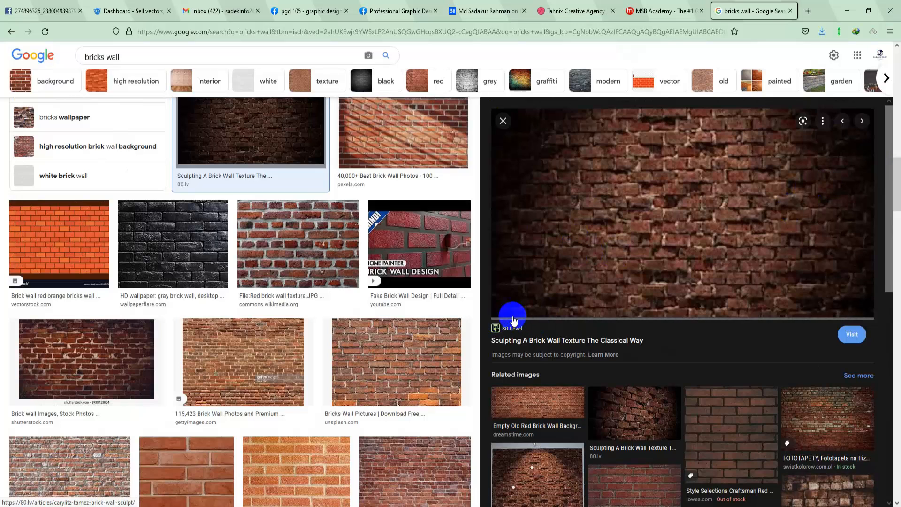
right_click(599, 230)
click(639, 346)
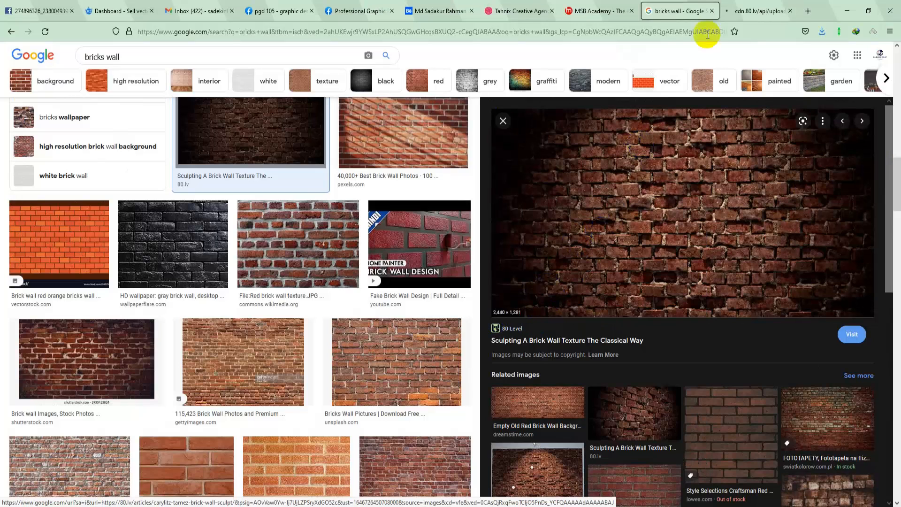
click(741, 11)
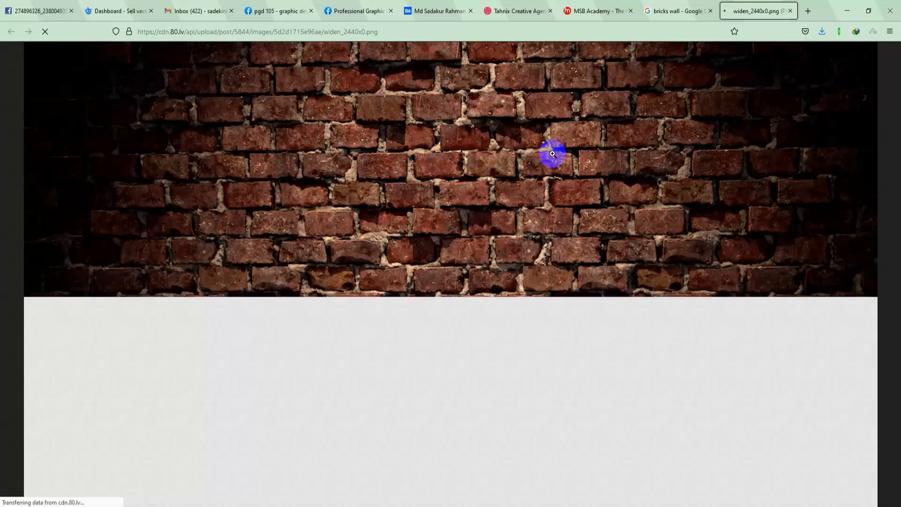
right_click(398, 177)
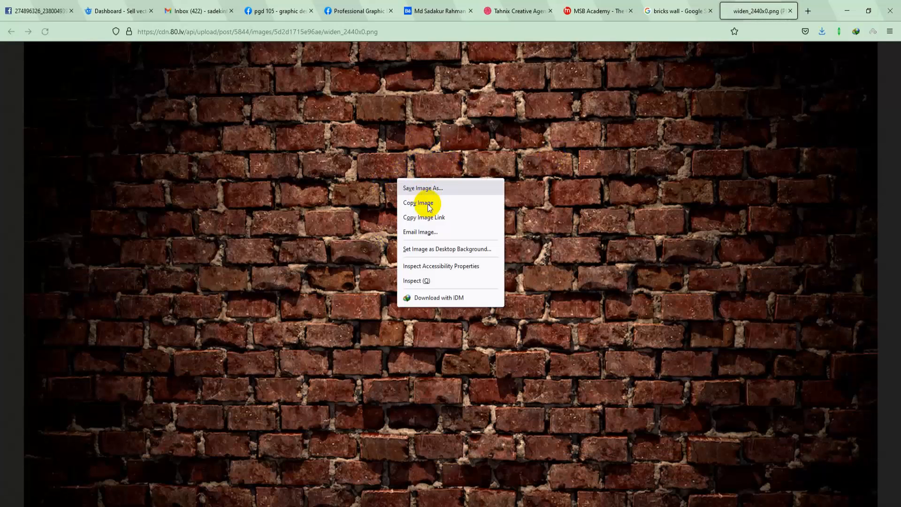
click(428, 203)
- Switch to Photoshop, create a 2440 × 1281 px, 72 ppi RGB document named "Neon effect", and paste the copied brick wall image
click(311, 500)
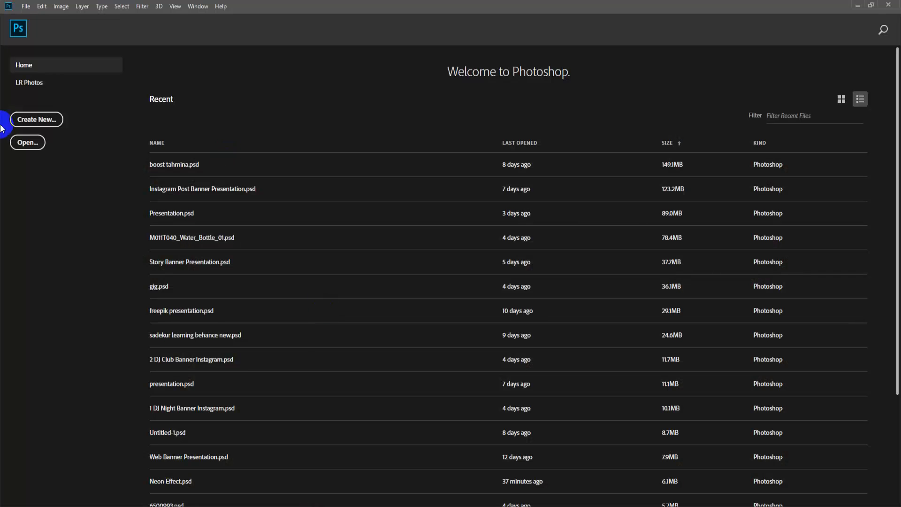
click(26, 7)
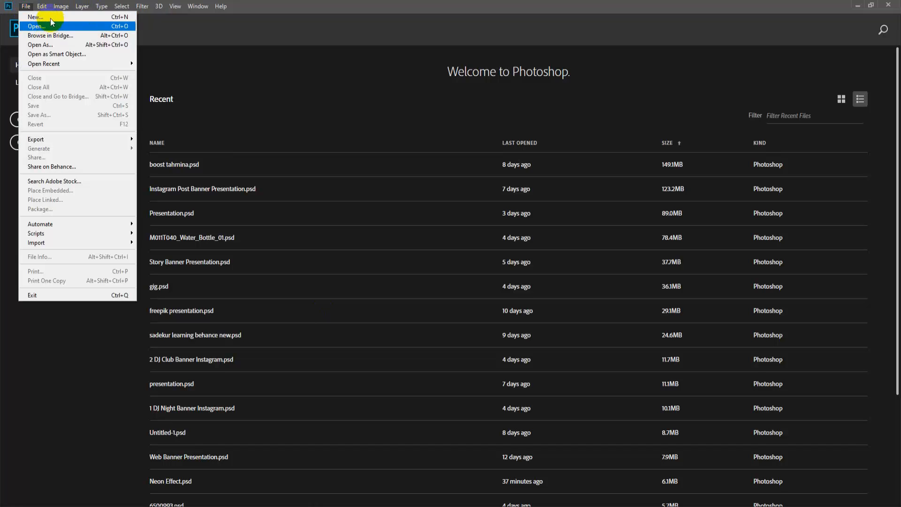
click(34, 17)
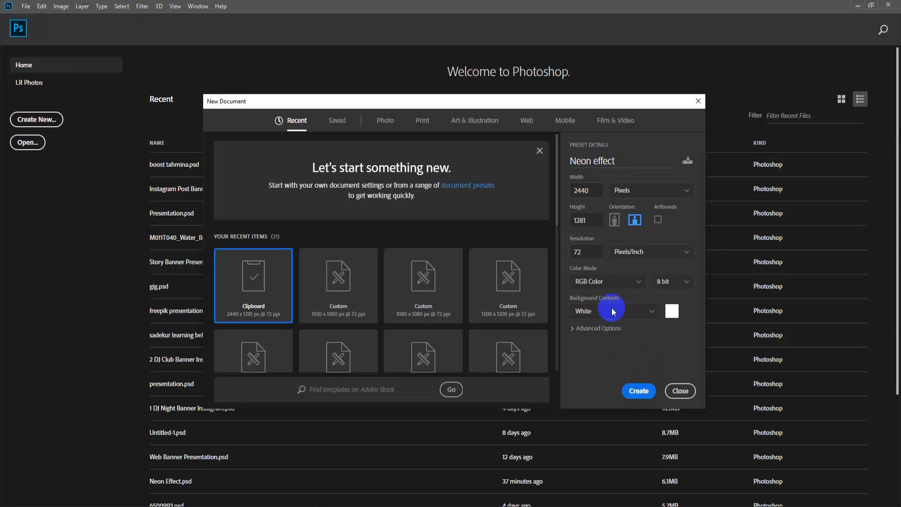
click(638, 391)
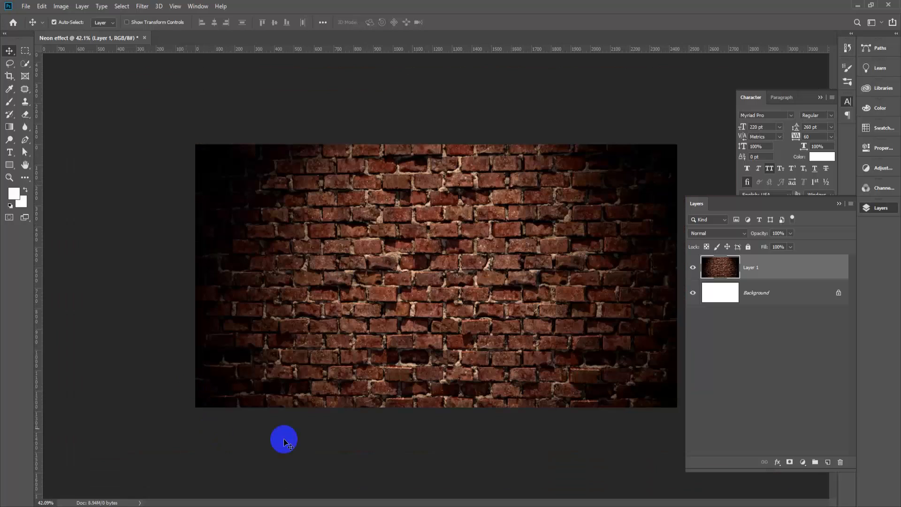
- On a new layer, draw an unfilled rounded rectangle about 1153 × 588 px with 15 px corners and a 5 px white stroke
scroll(600, 372, up, 2)
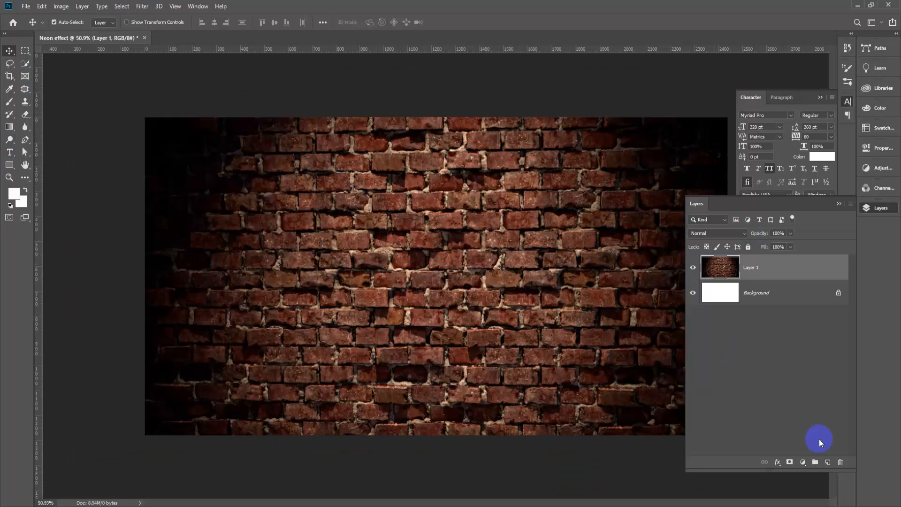
click(829, 463)
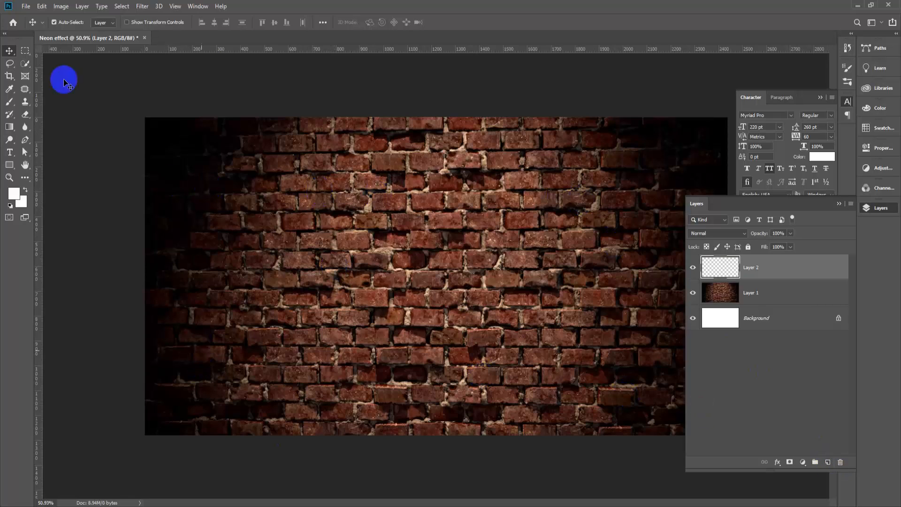
click(9, 165)
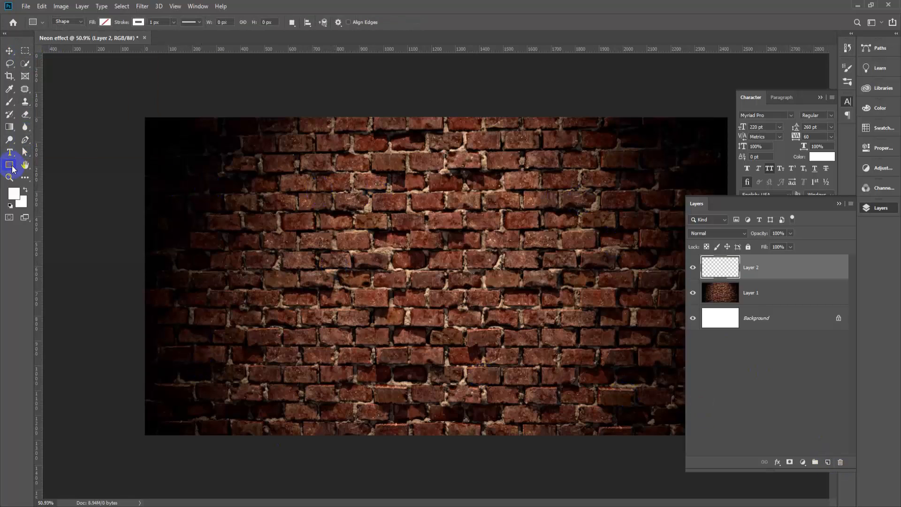
right_click(10, 165)
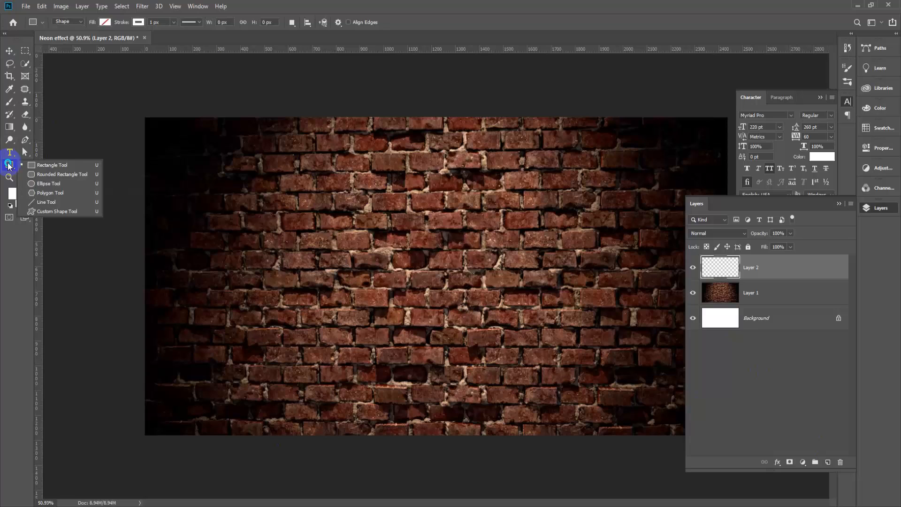
click(61, 174)
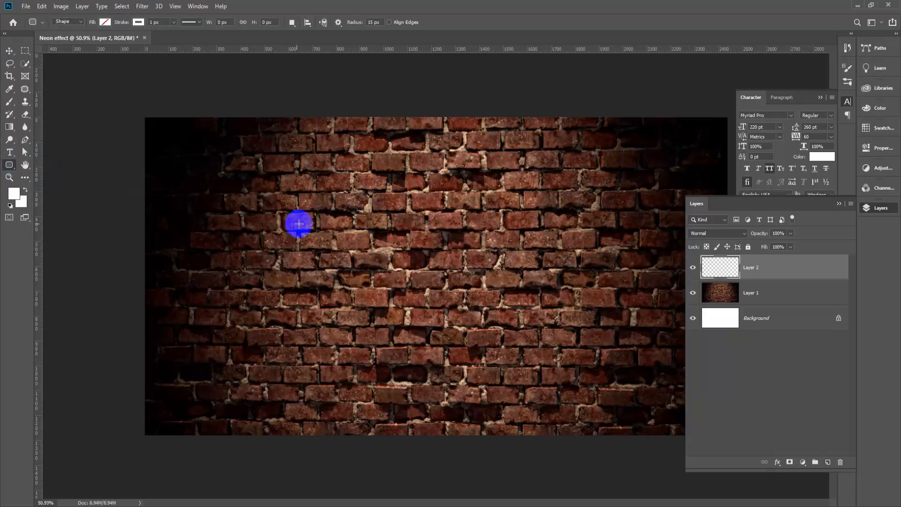
drag(294, 208, 570, 353)
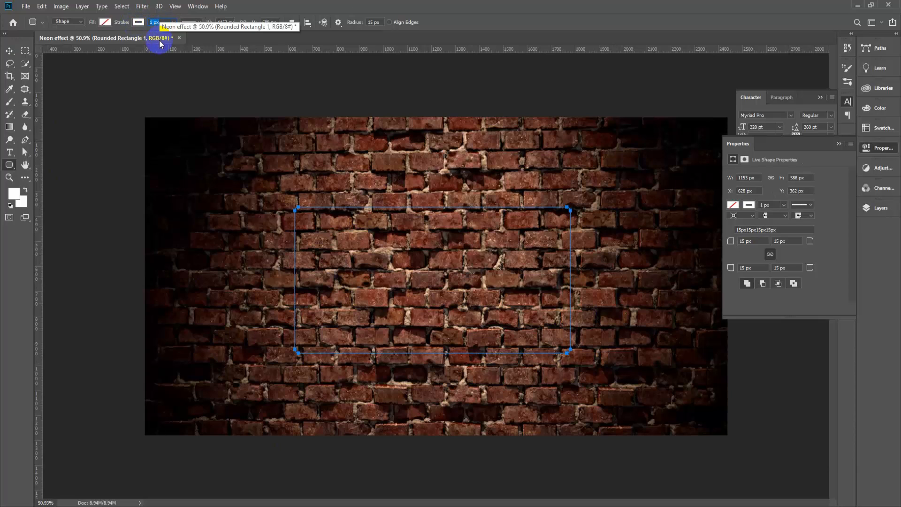
key(Return)
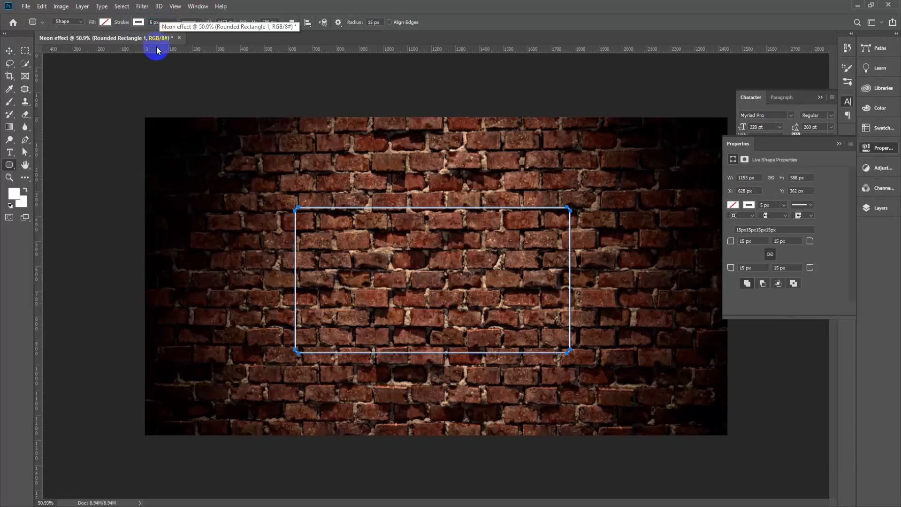
- Center the rounded rectangle horizontally and vertically within a selection of the whole canvas, and clear the selection
click(9, 50)
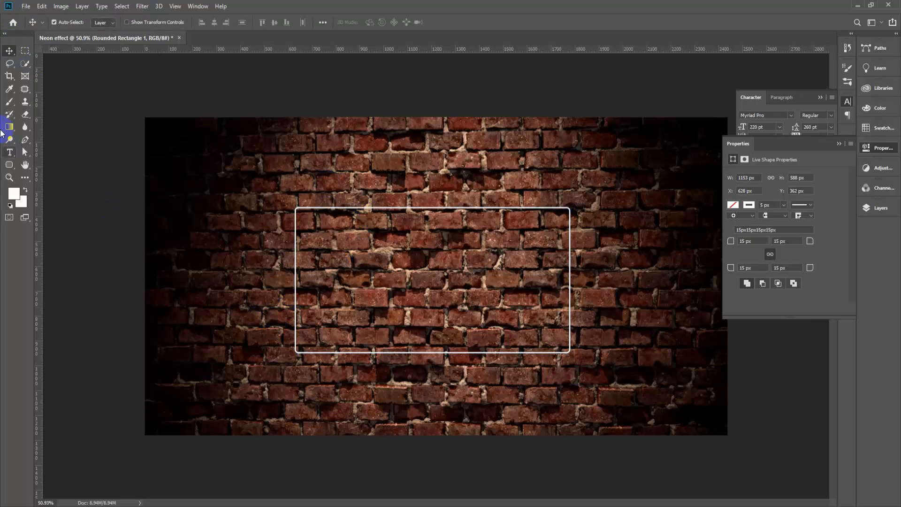
mouse_move(430, 207)
mouse_down()
mouse_move(458, 207)
mouse_move(444, 207)
mouse_up()
click(30, 51)
drag(80, 110, 890, 495)
click(10, 51)
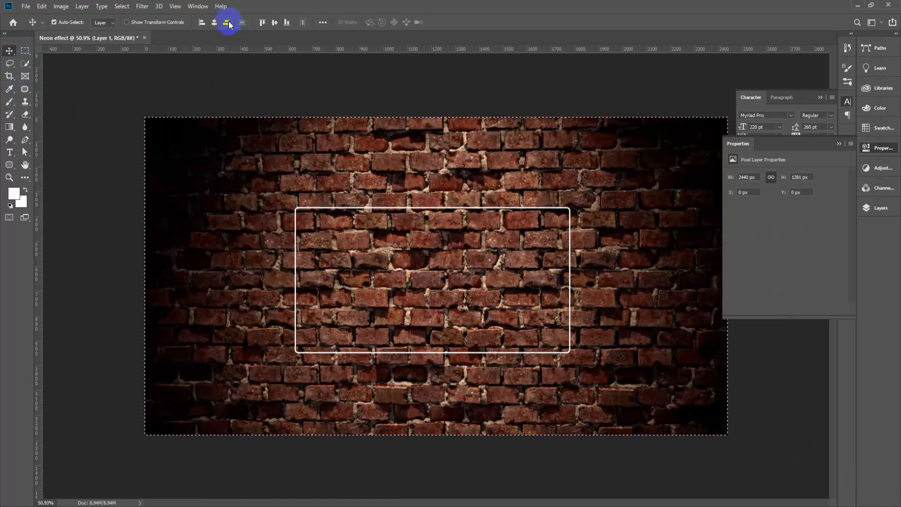
click(274, 23)
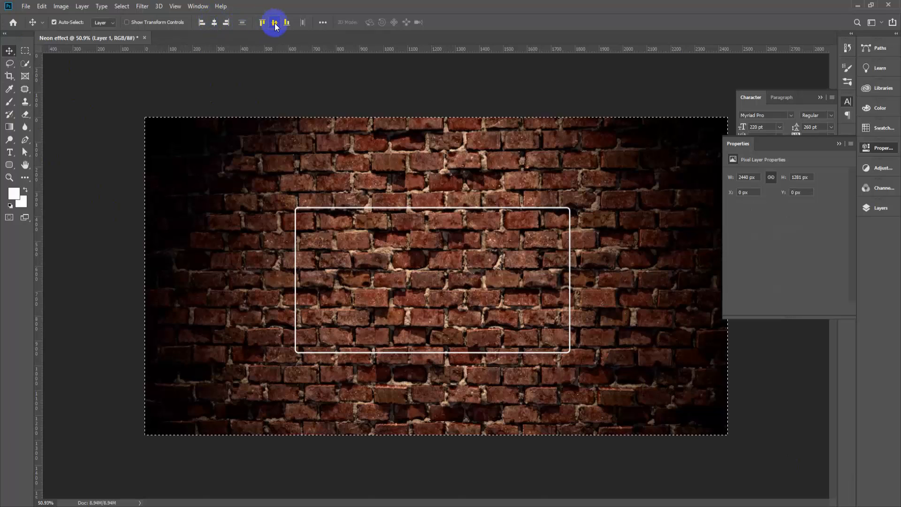
scroll(247, 352, down, 2)
click(876, 209)
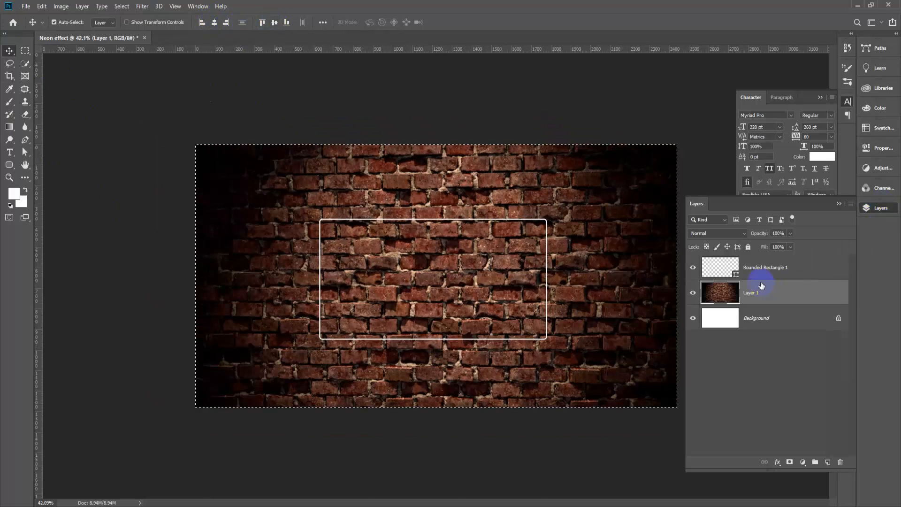
click(781, 266)
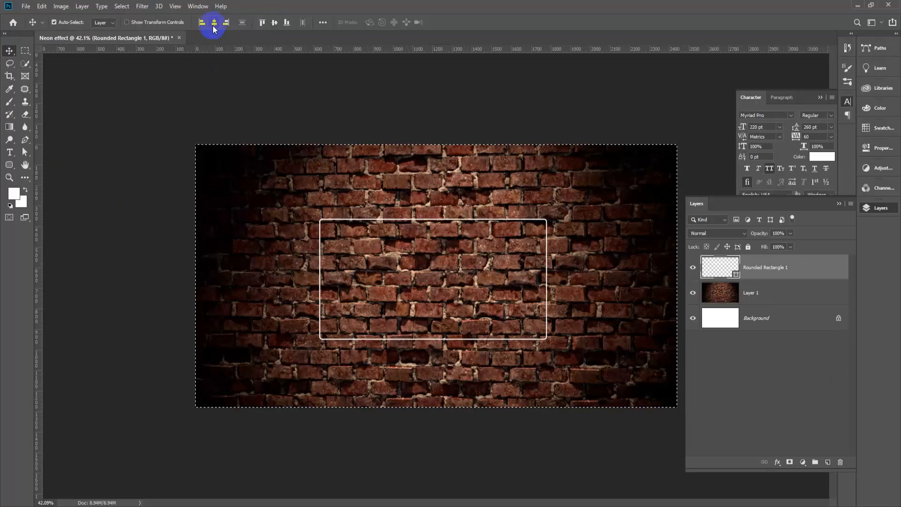
click(272, 25)
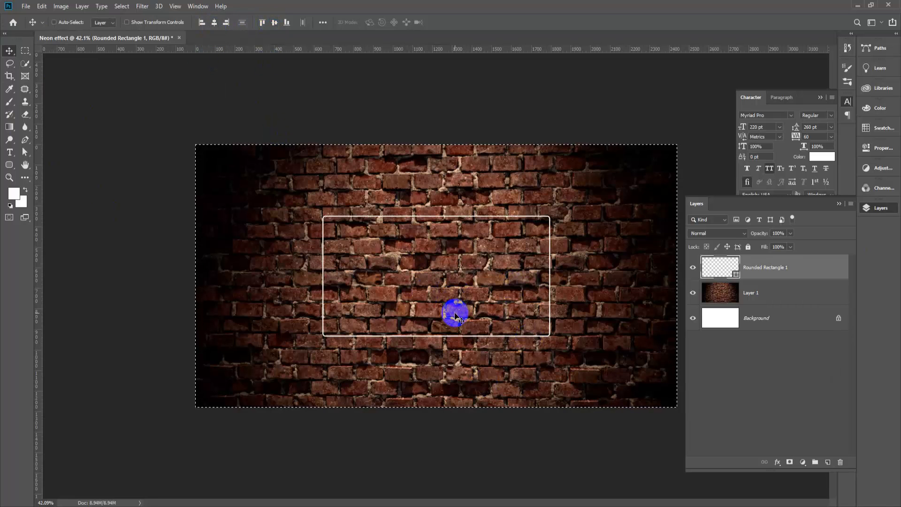
key(ctrl+d)
- Add a Bevel & Emboss effect to the rounded rectangle layer: Inner Bevel, Smooth, depth 396%, size 2 px, soften 1 px
scroll(409, 403, up, 6)
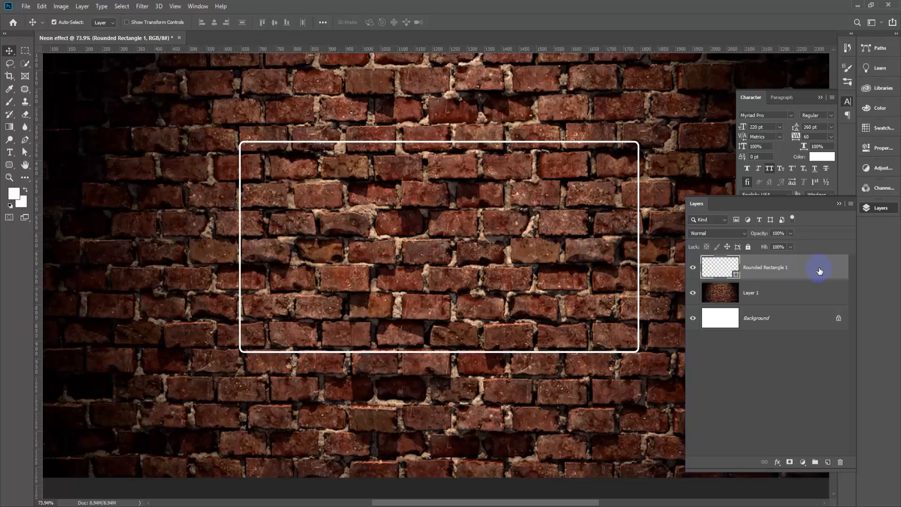
double_click(785, 282)
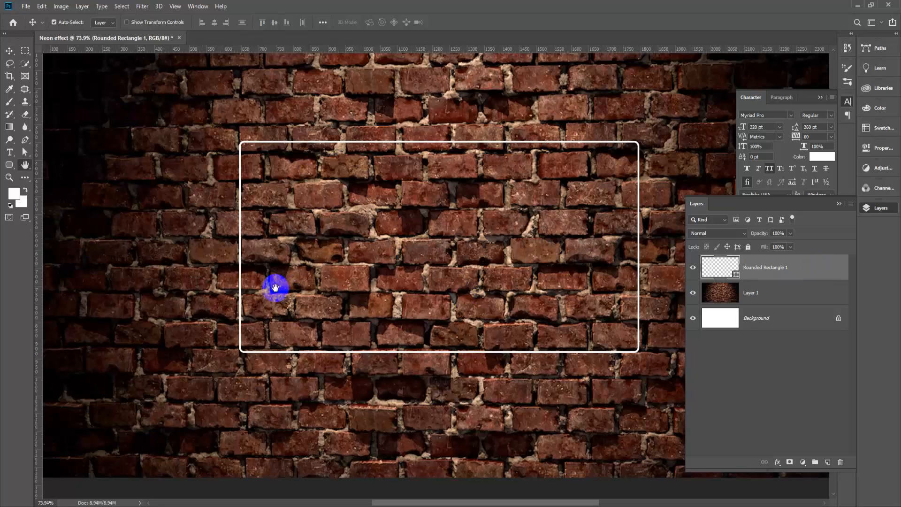
drag(595, 238, 489, 238)
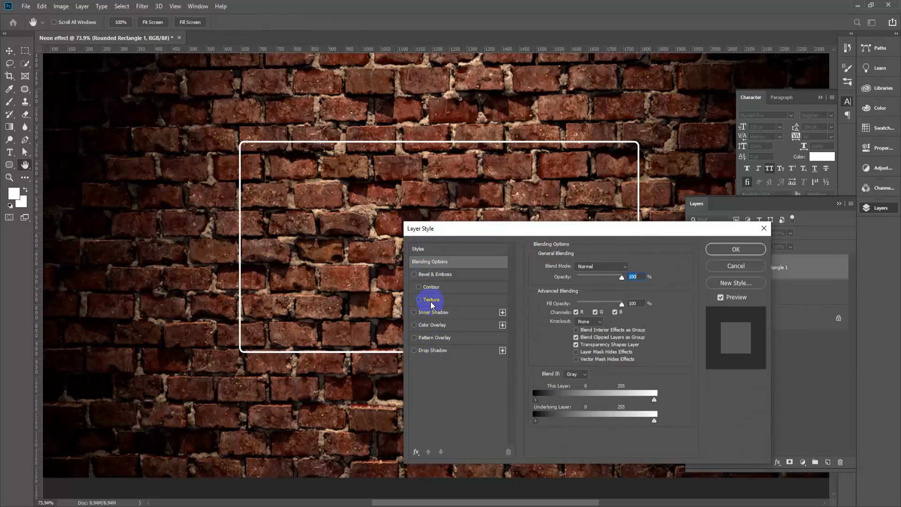
click(433, 277)
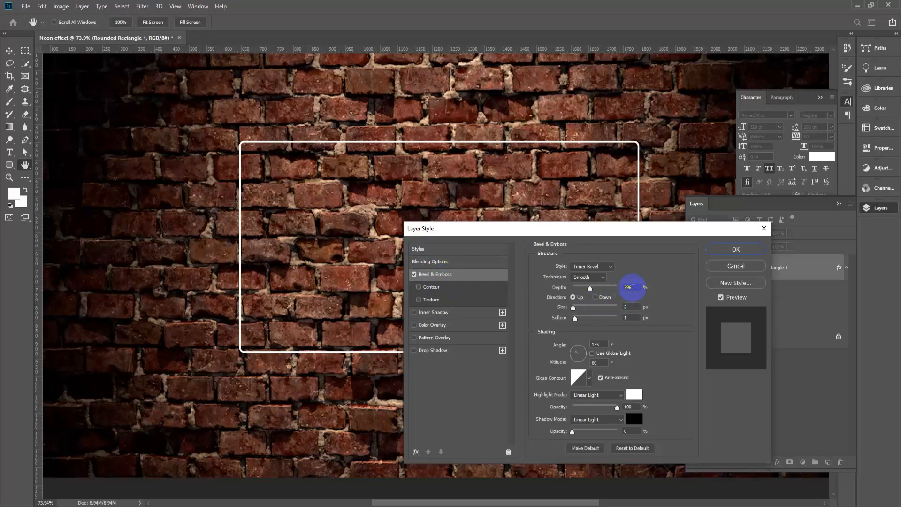
click(589, 290)
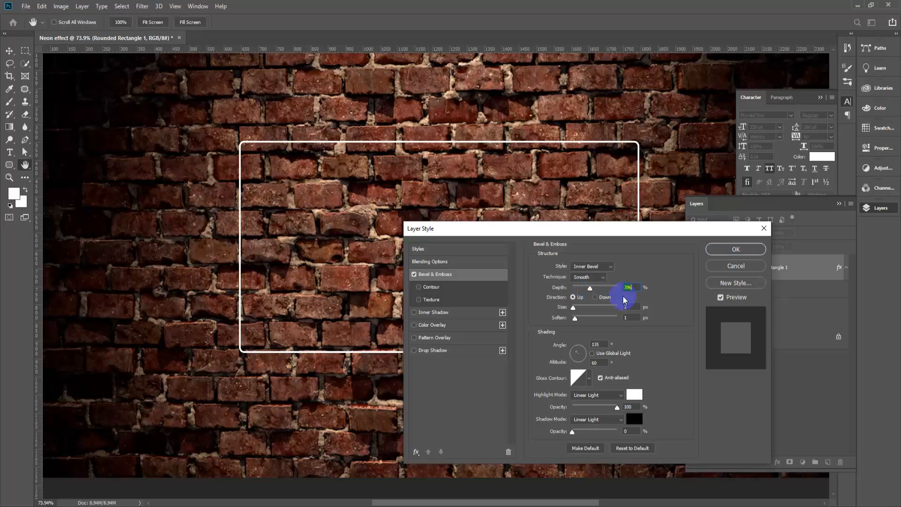
click(629, 307)
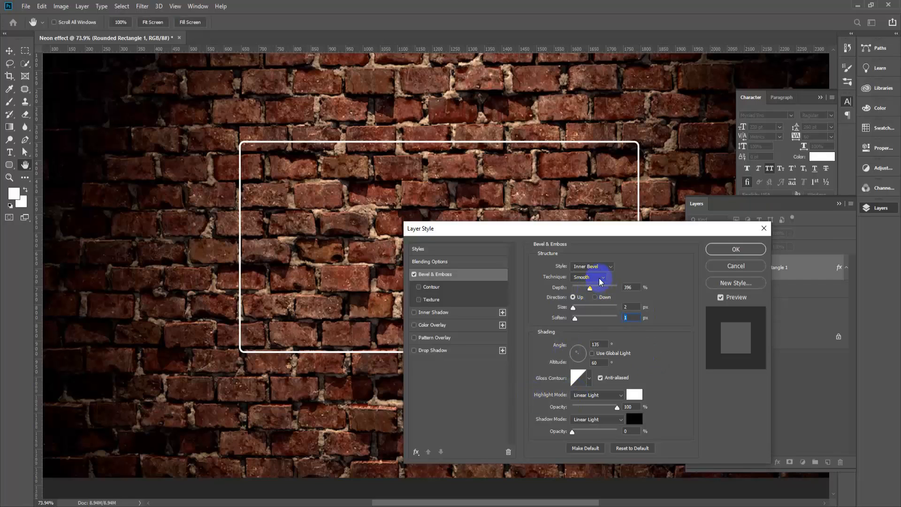
click(601, 265)
click(600, 264)
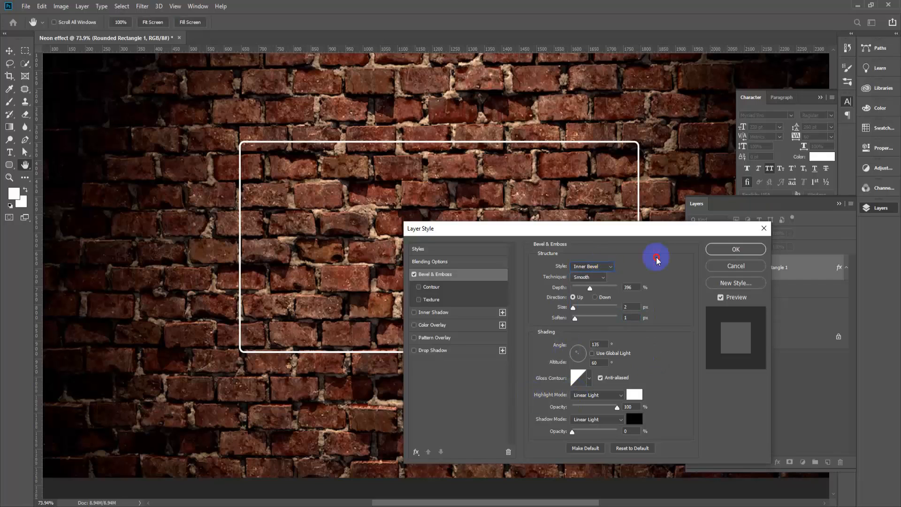
- Set the bevel's highlight mode to Linear Light and its shadow opacity to 0%
click(584, 402)
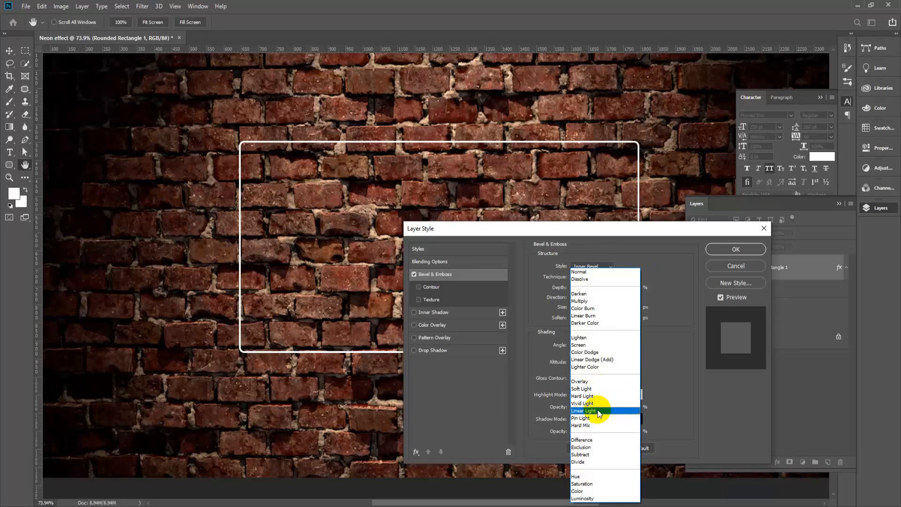
click(599, 412)
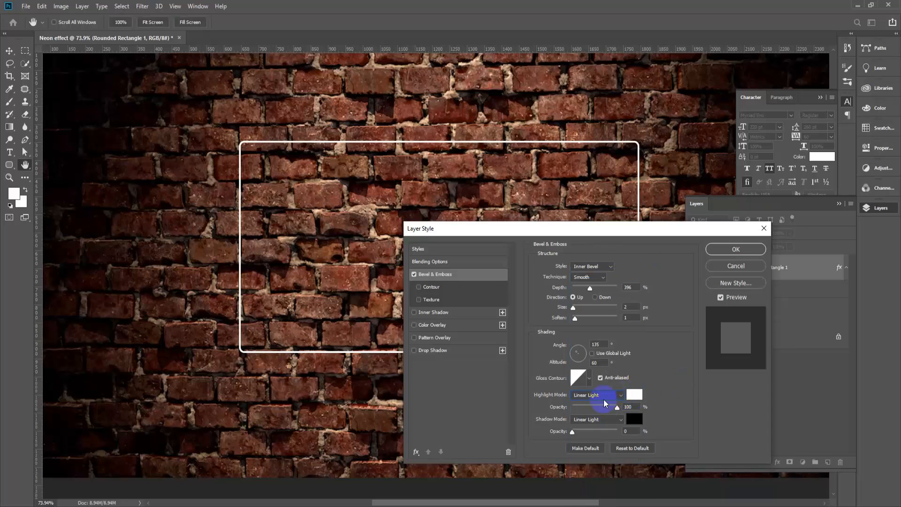
mouse_move(572, 432)
mouse_down()
mouse_move(584, 432)
mouse_move(569, 434)
mouse_up()
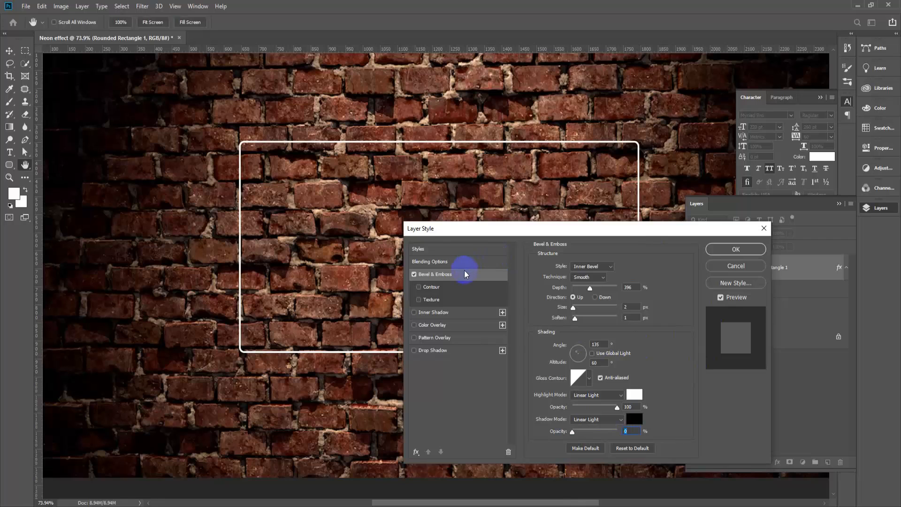
- Add an Inner Shadow to the rounded rectangle and open its colour for editing
click(437, 316)
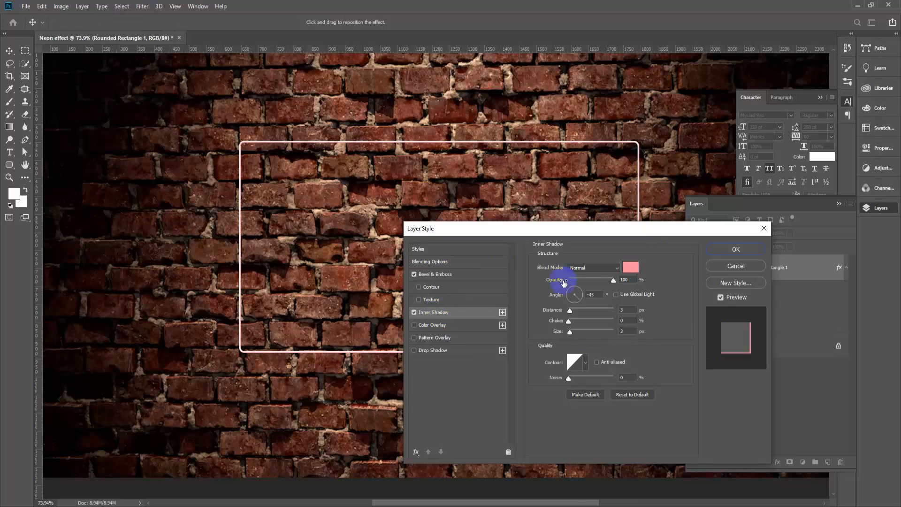
click(631, 268)
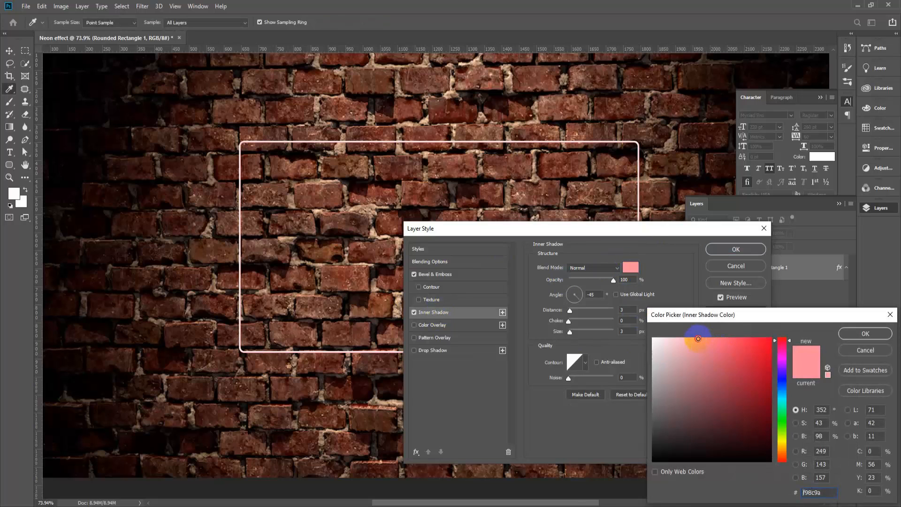
mouse_move(698, 339)
mouse_down()
mouse_move(718, 343)
mouse_move(717, 405)
mouse_up()
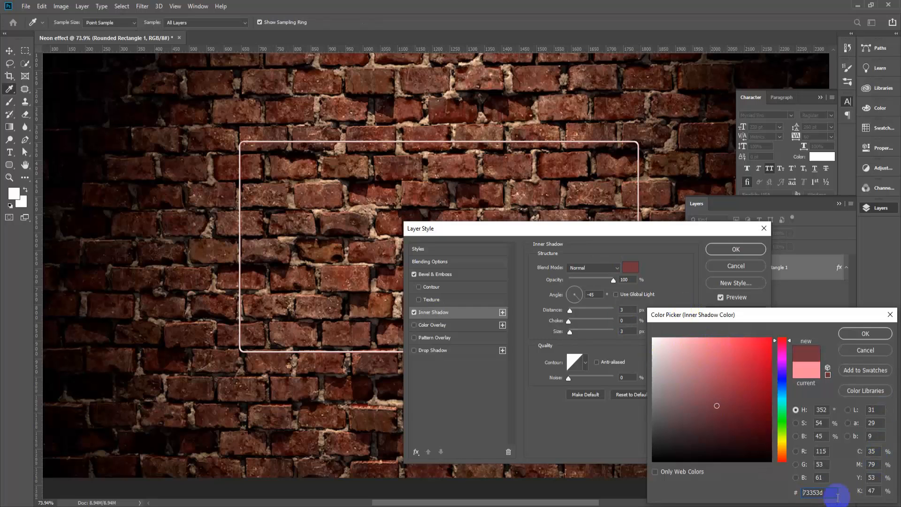
drag(830, 491, 763, 495)
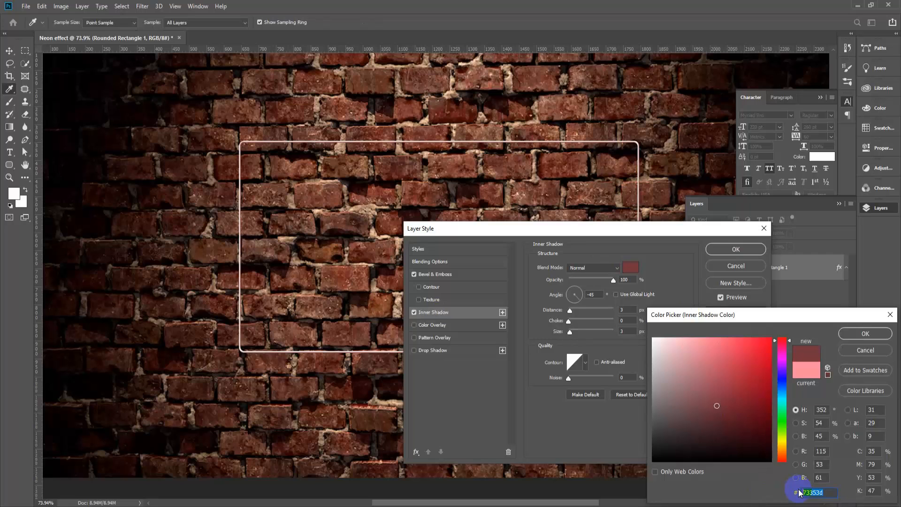
text(fc)
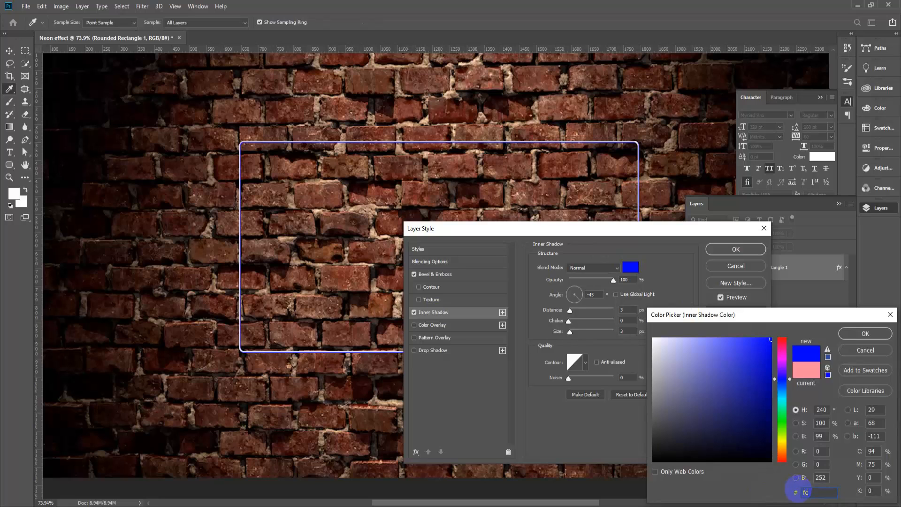
text(89c)
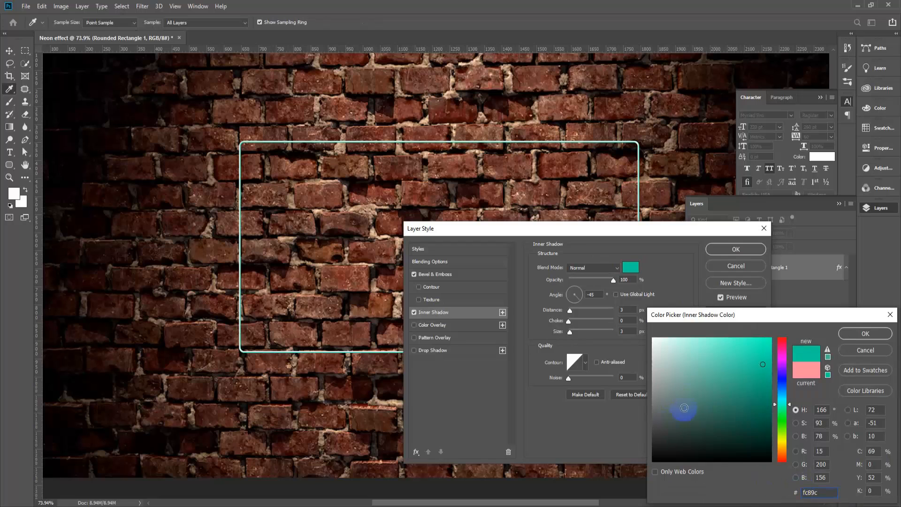
drag(751, 315, 567, 287)
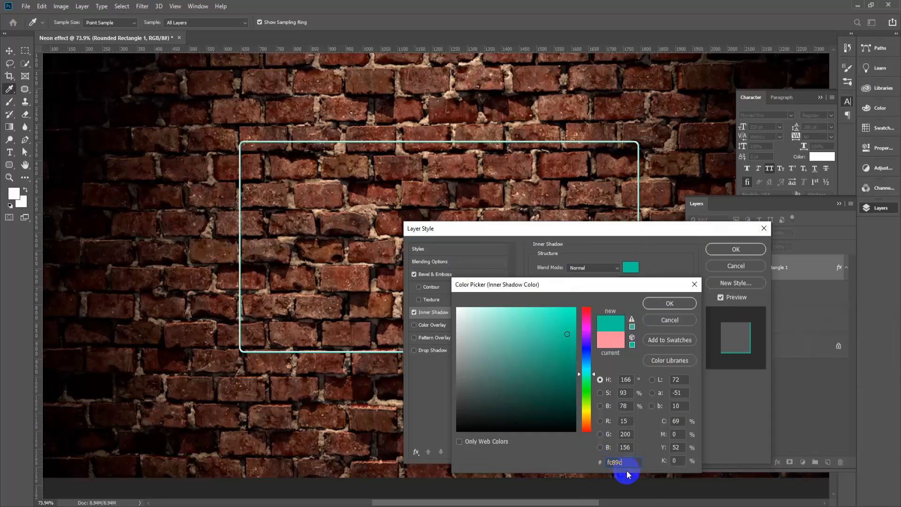
key(BackSpace)
text(e)
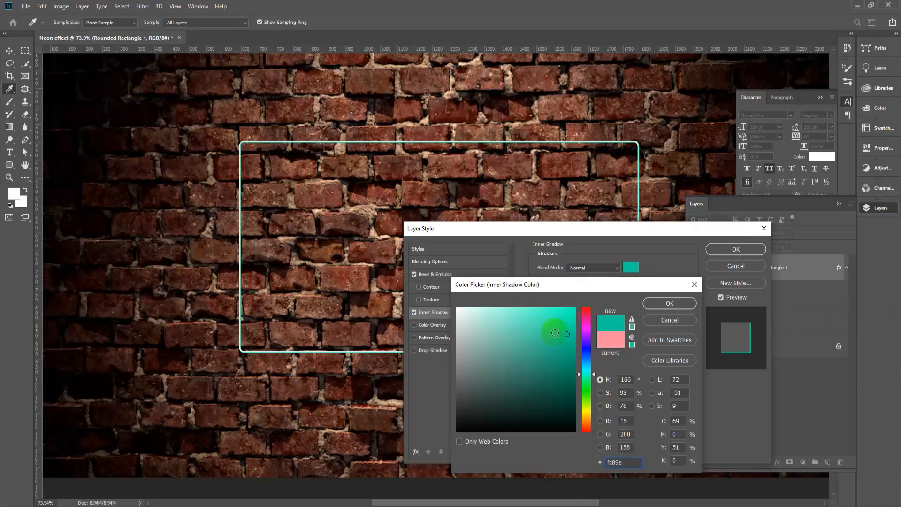
- Restore the inner shadow's original pink, #fc8f9e, and accept the colour
click(607, 337)
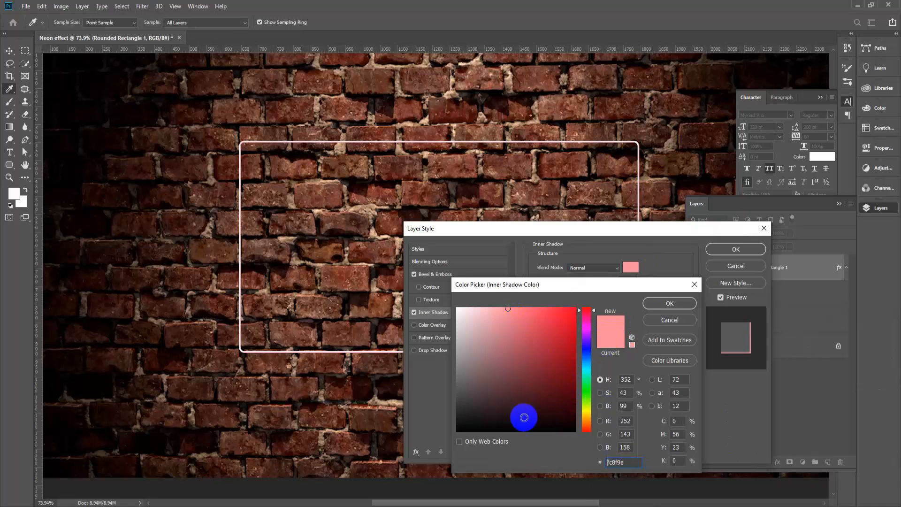
drag(630, 462, 601, 471)
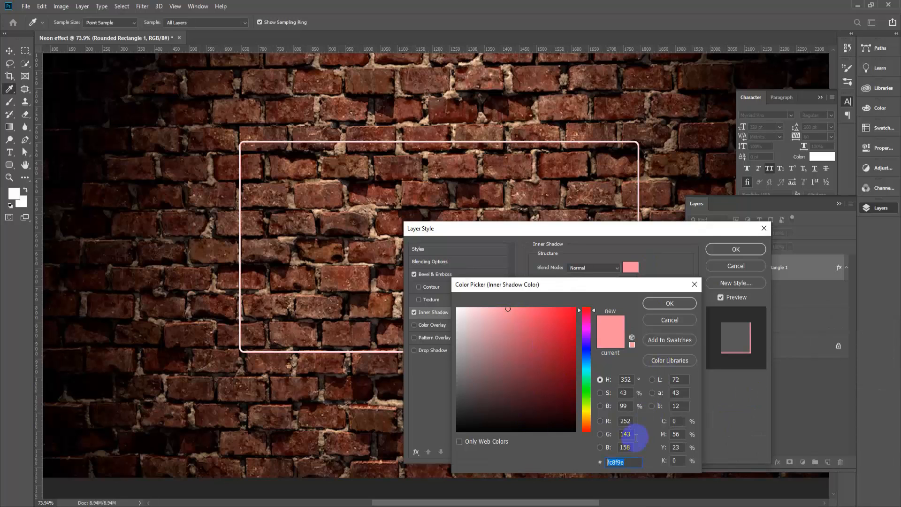
click(669, 303)
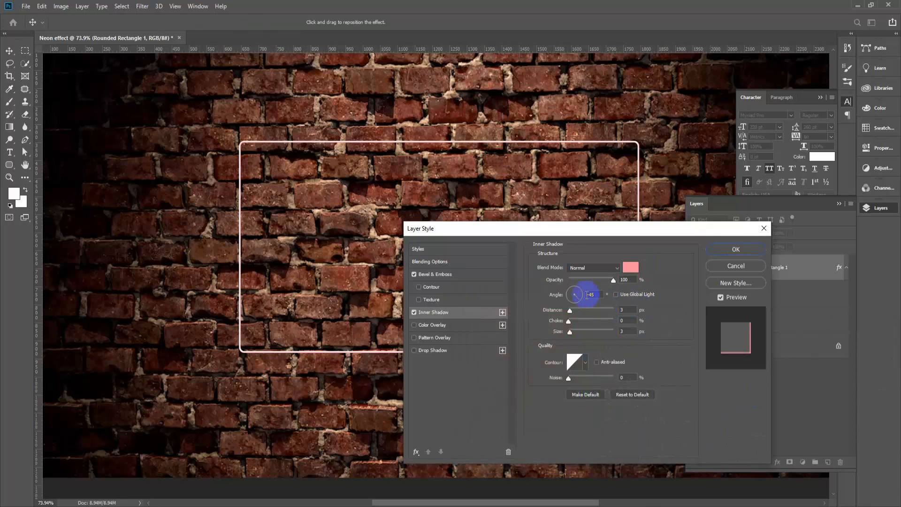
- Set the Inner Shadow angle to 45°, with distance 3 px, choke 0% and size 3 px
double_click(590, 294)
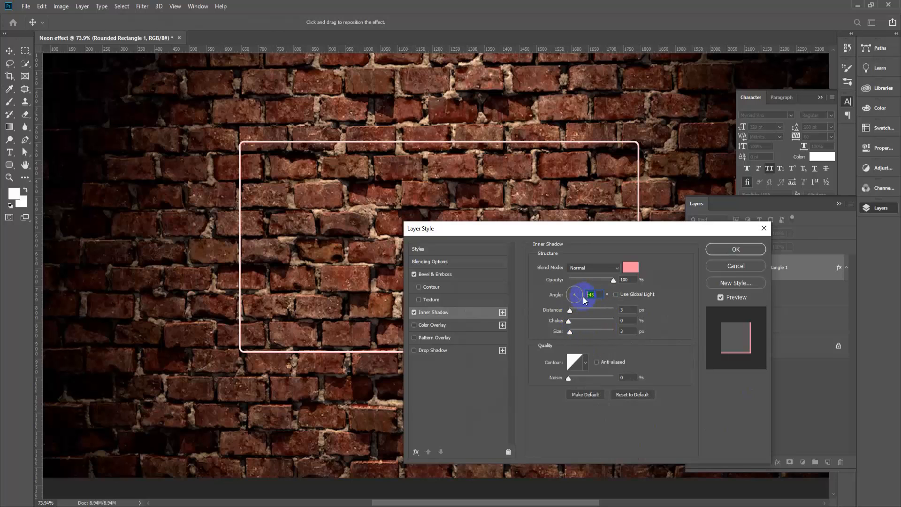
text(35)
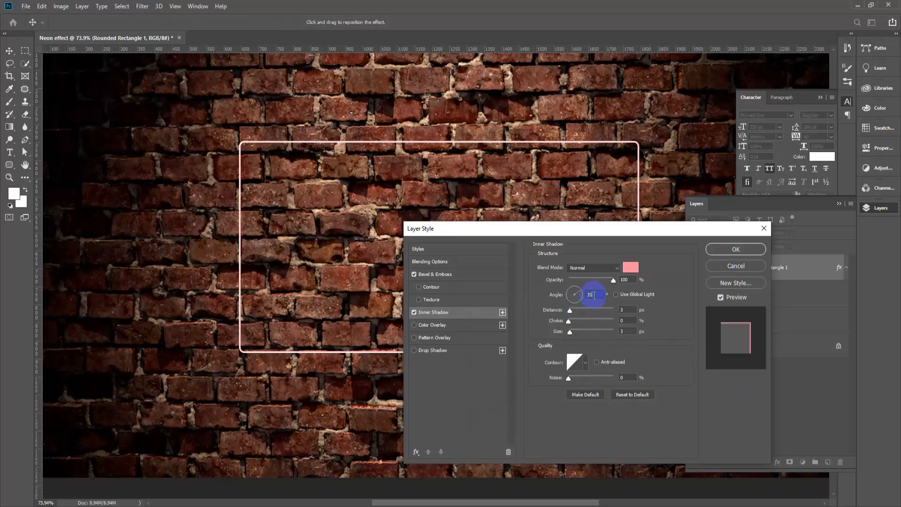
key(Down)
key(Down)
key(Down)
text(42)
click(583, 294)
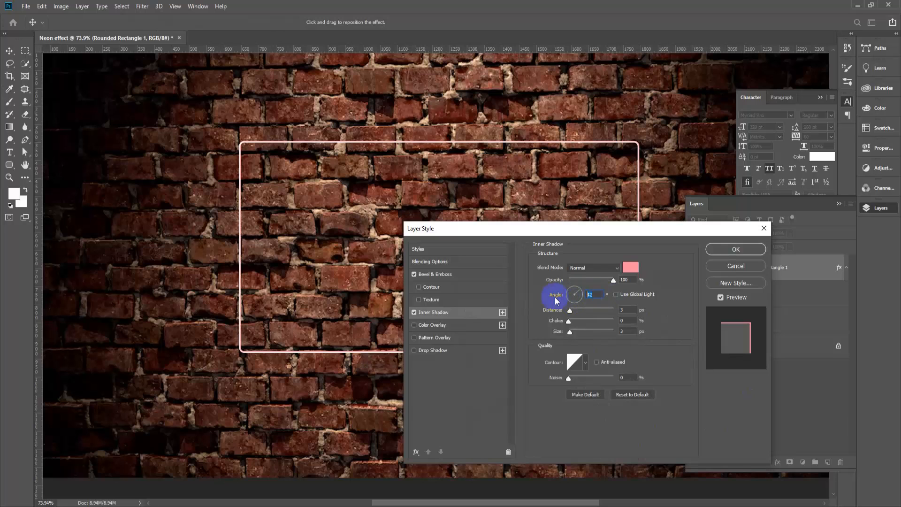
text(45)
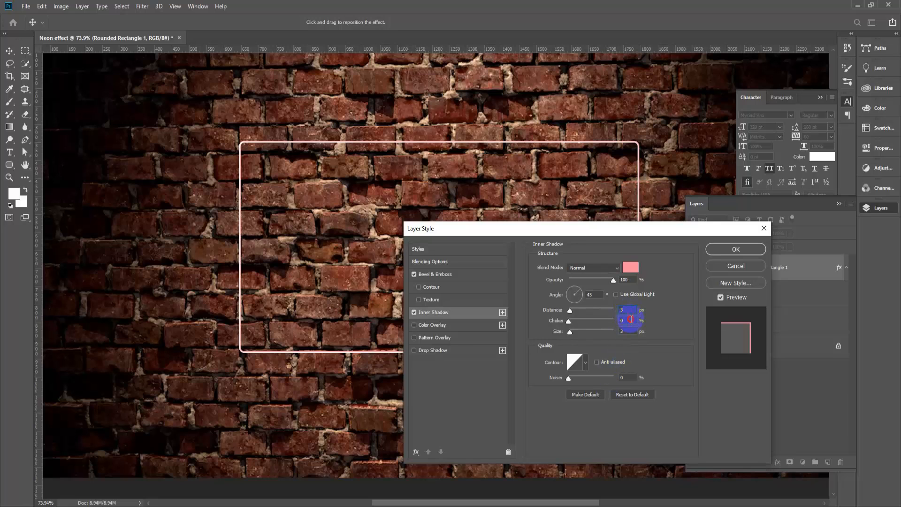
click(629, 332)
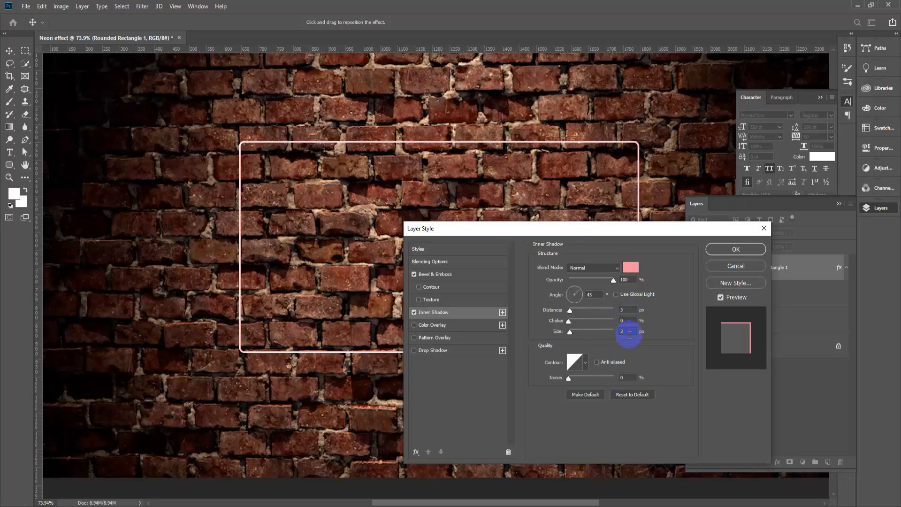
- Add a Color Overlay to the rounded rectangle in pale peach #ffefe6, using Normal blending at 100% opacity
click(438, 325)
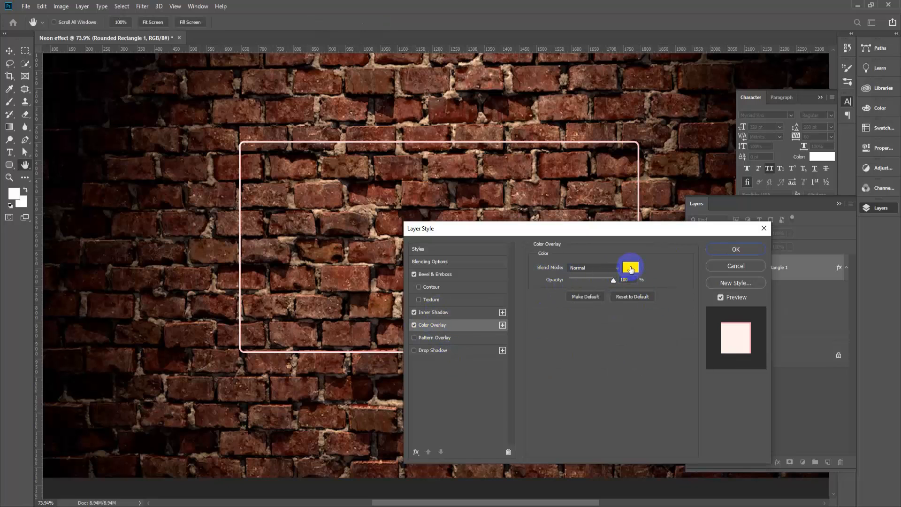
click(630, 268)
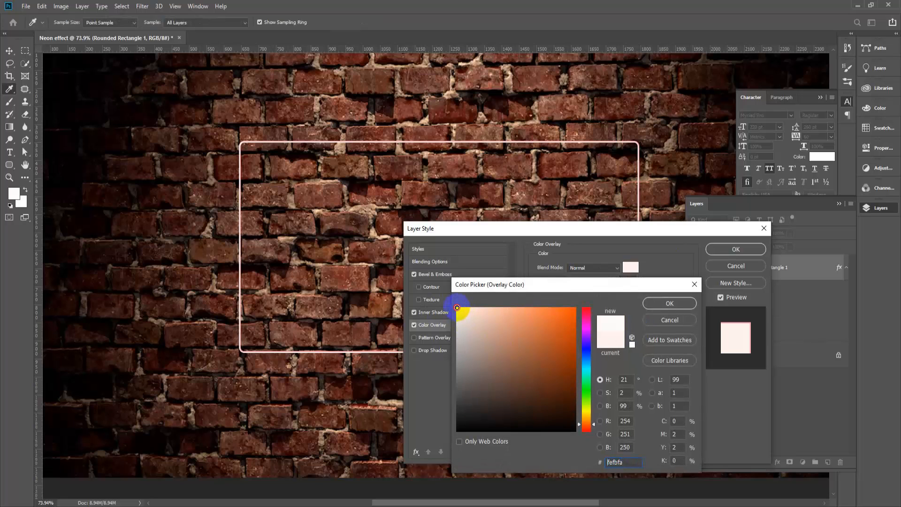
drag(457, 308, 468, 306)
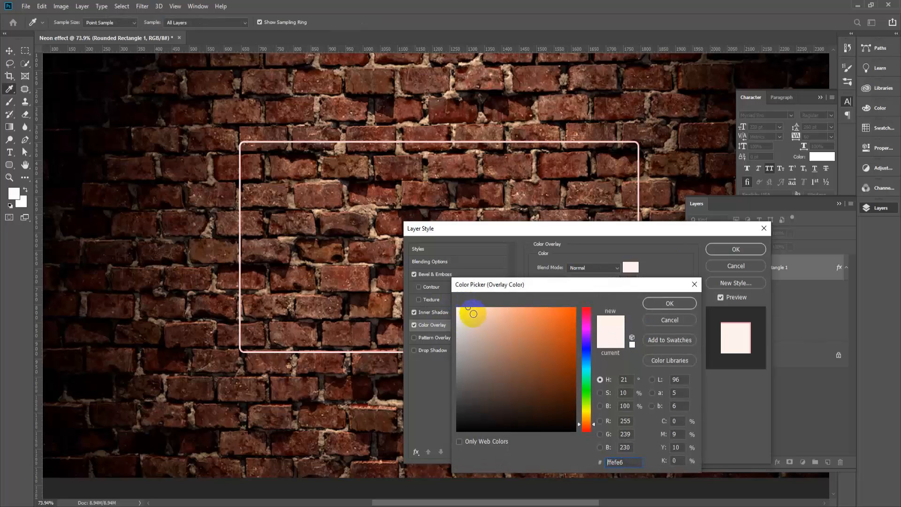
click(677, 308)
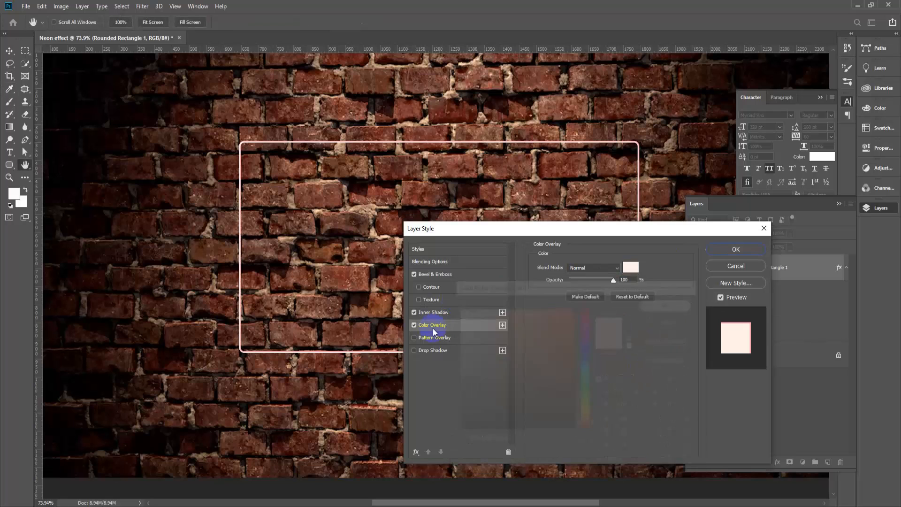
- Add a Drop Shadow to the rounded rectangle with Linear Light blending and open its colour for editing
click(437, 354)
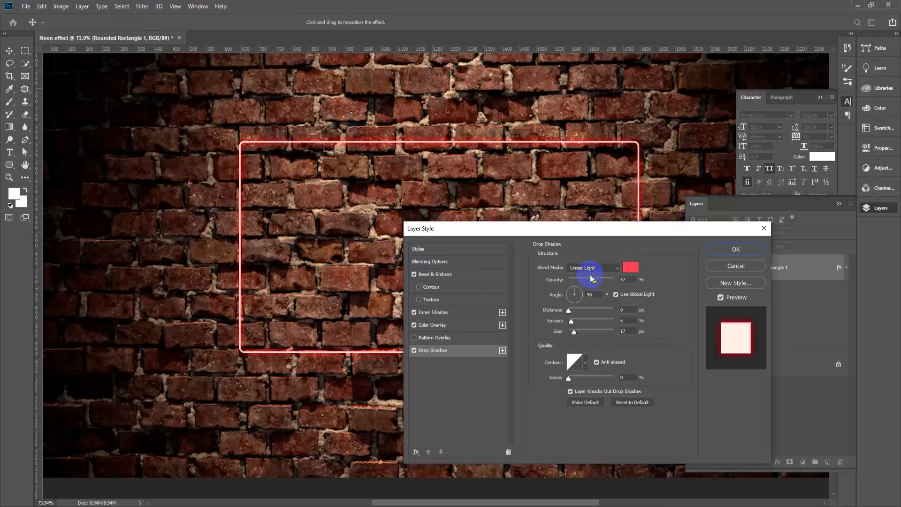
click(601, 268)
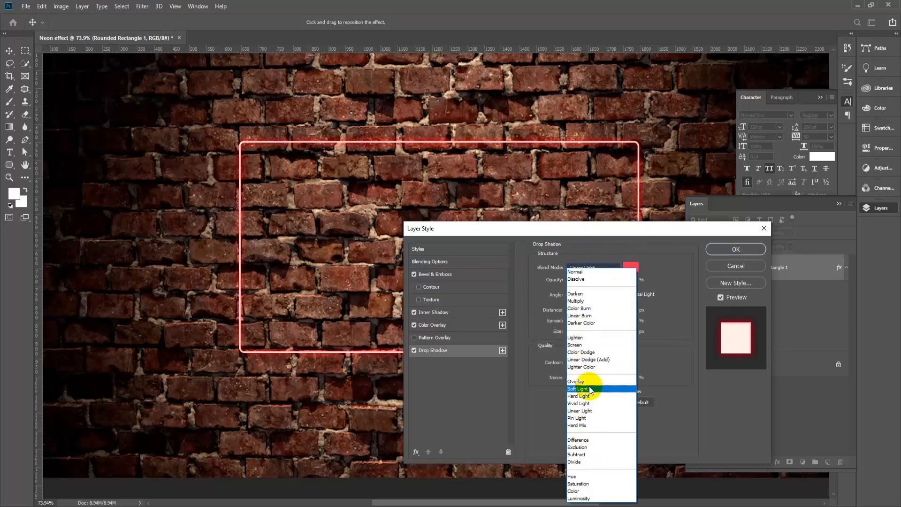
click(591, 411)
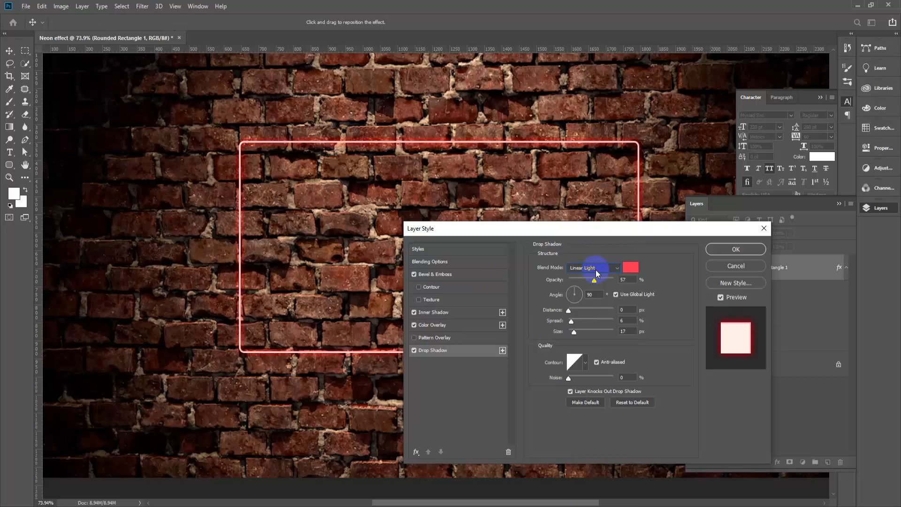
click(630, 267)
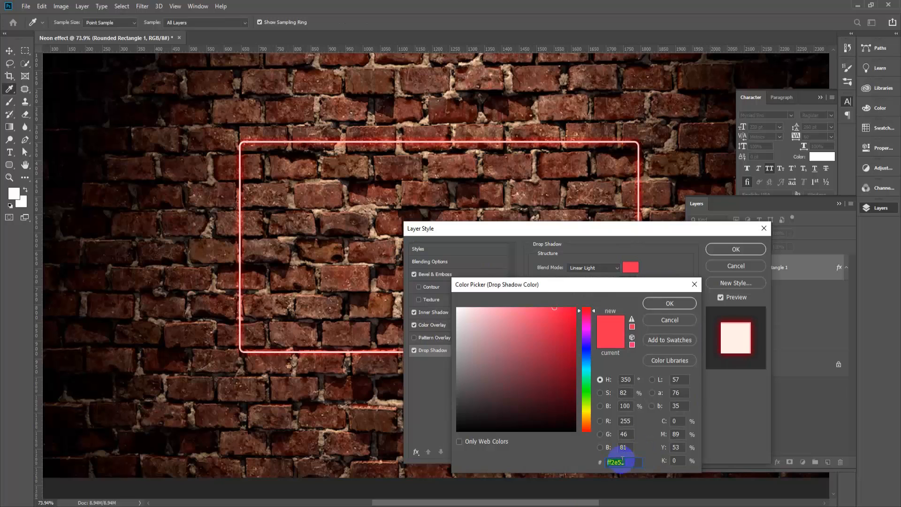
- Try the drop shadow colours #e73351 and #fff3ed
click(551, 316)
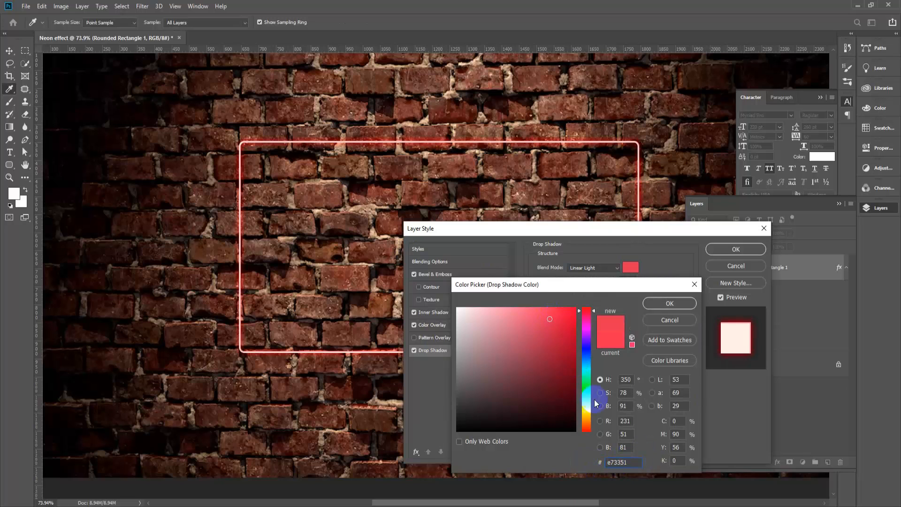
drag(631, 462, 600, 464)
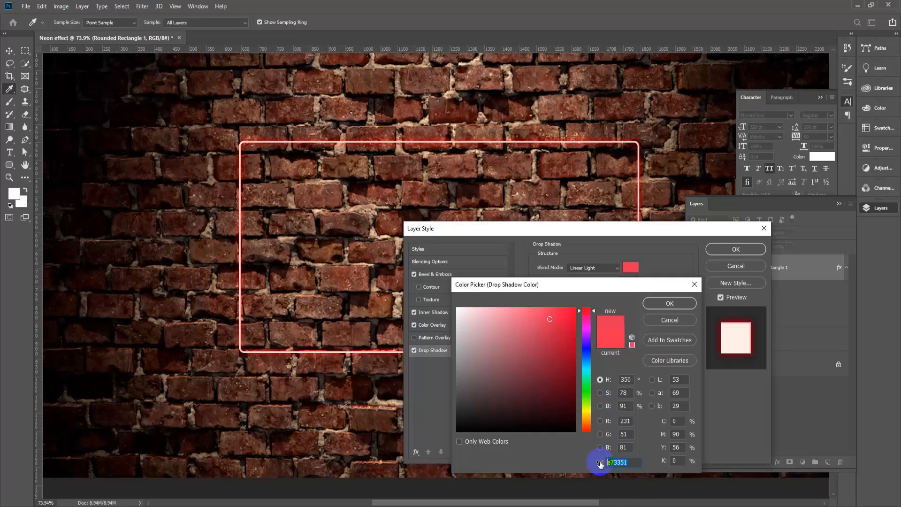
text(fff)
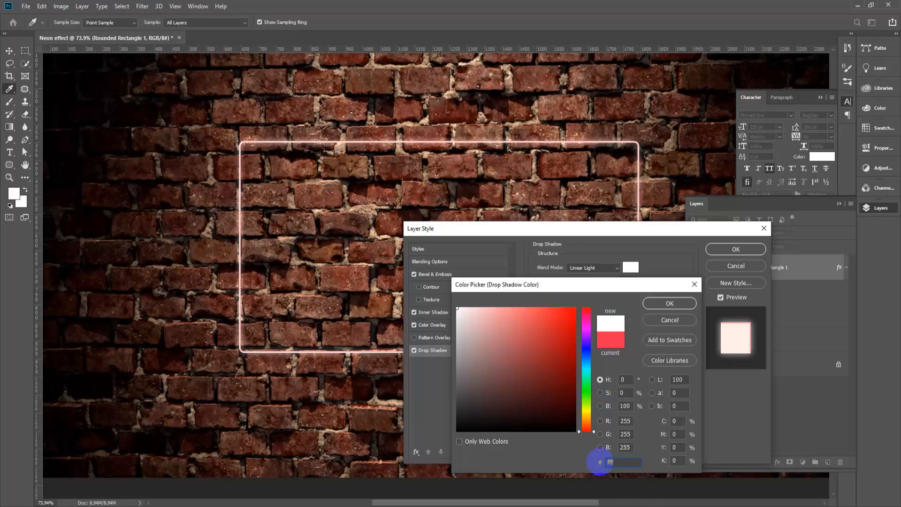
text(3ed)
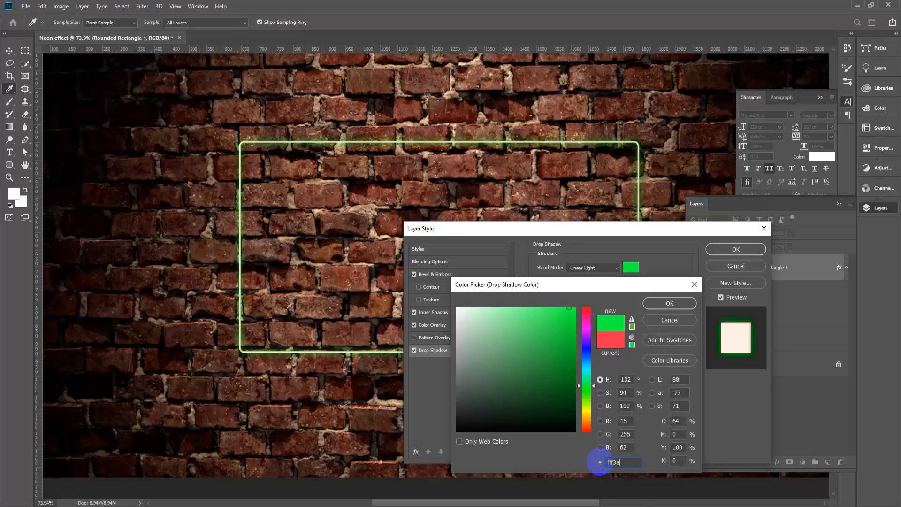
- Set the drop shadow colour to red #ff2e51 and accept it
double_click(625, 464)
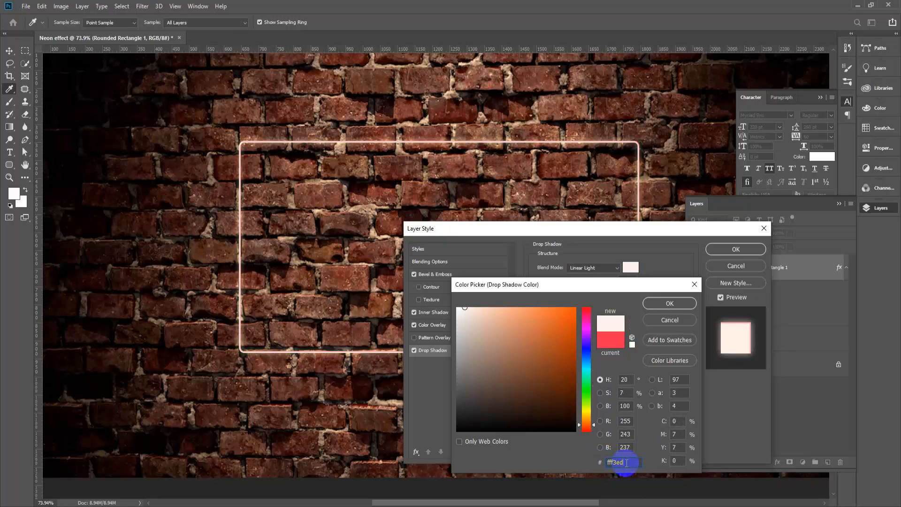
click(603, 463)
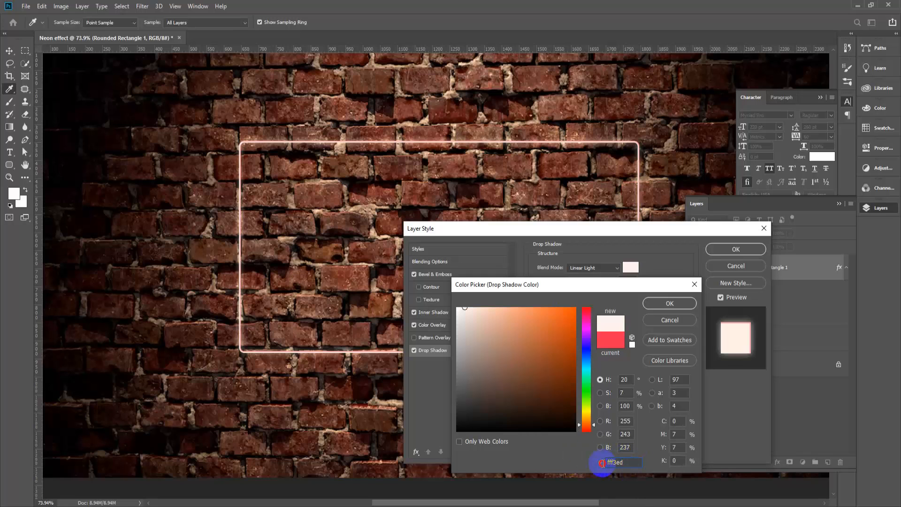
double_click(603, 463)
text(ff)
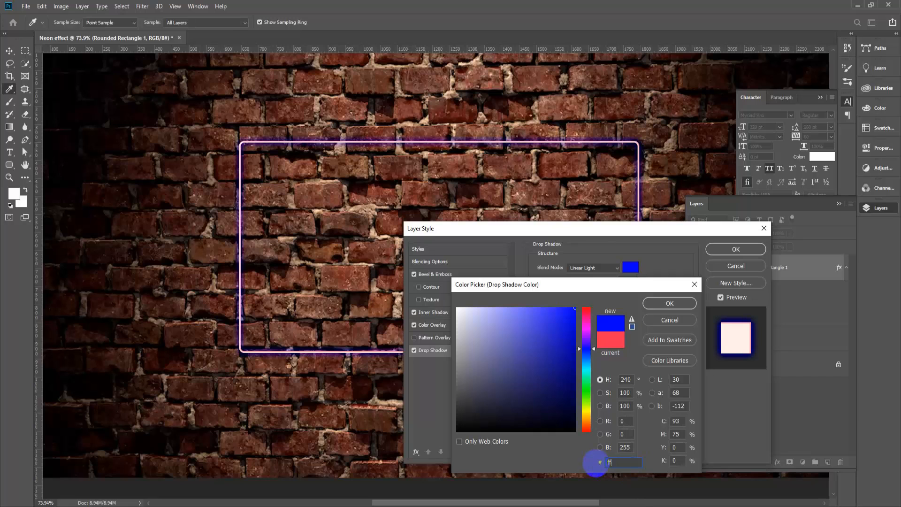
text(2)
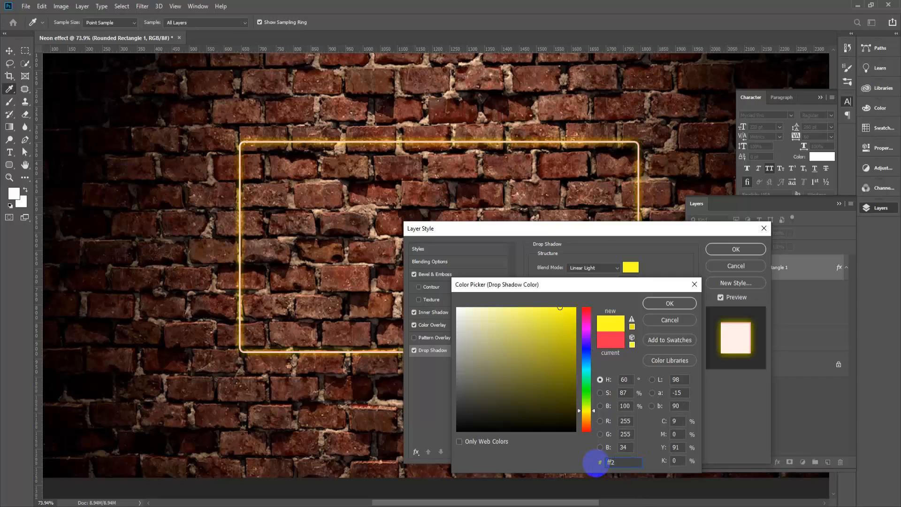
text(e5)
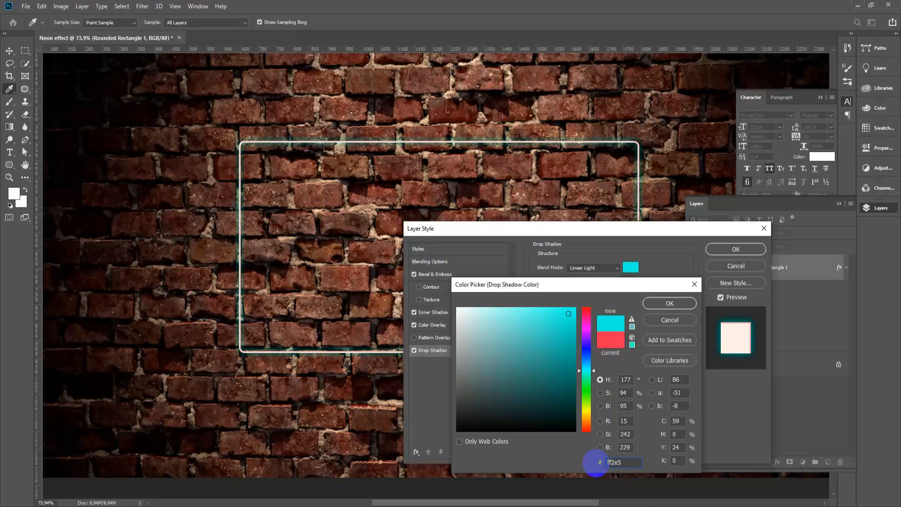
text(1)
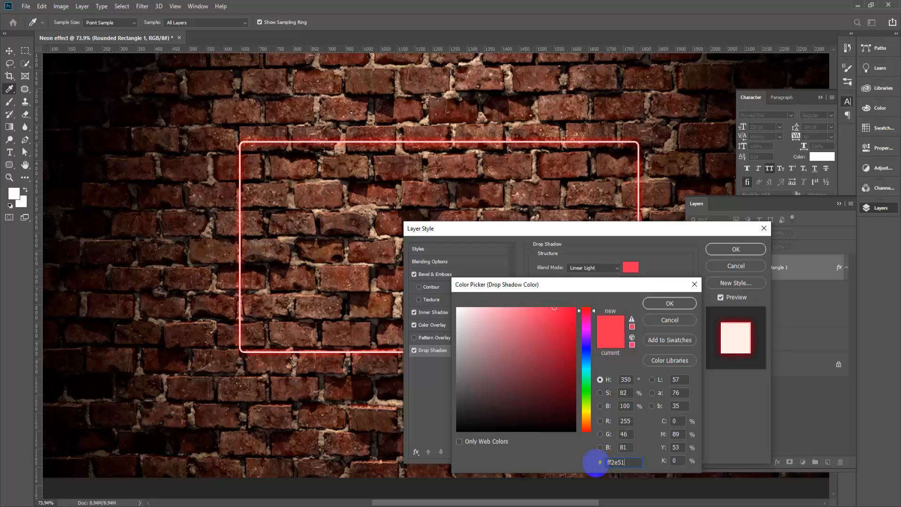
click(670, 303)
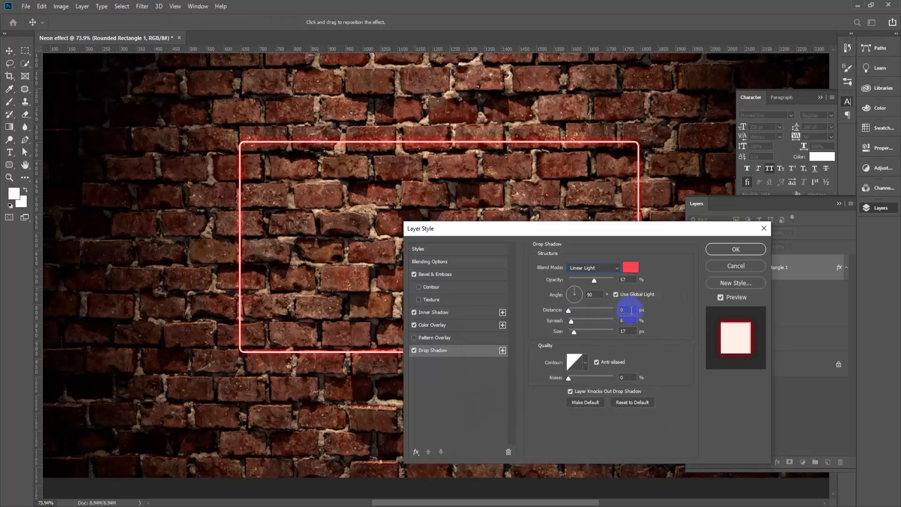
- Set the drop shadow's size to 18 px, spread to 9% and distance to 1 px
click(628, 310)
drag(569, 331, 575, 335)
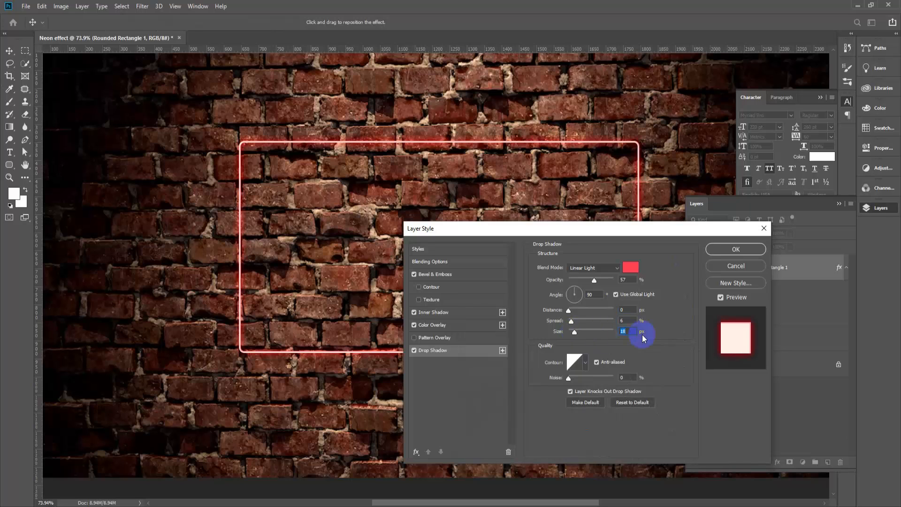
click(572, 322)
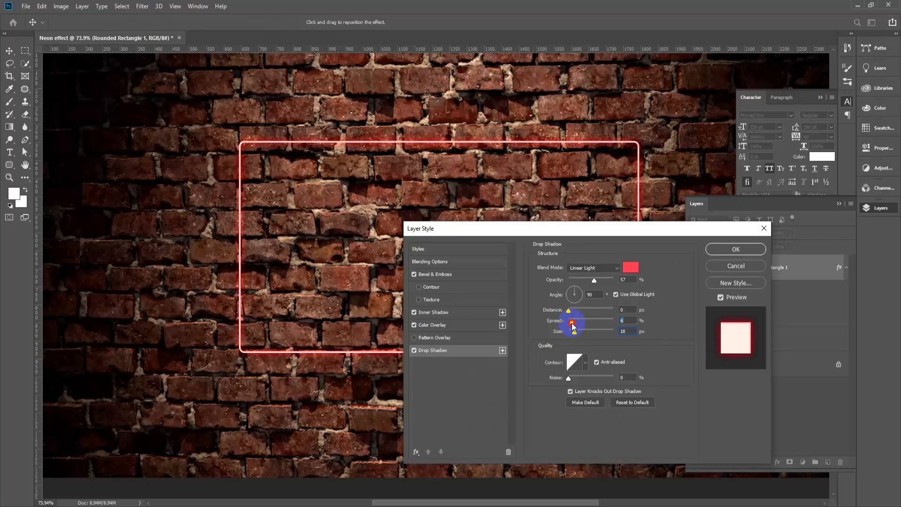
drag(573, 325, 574, 326)
click(626, 310)
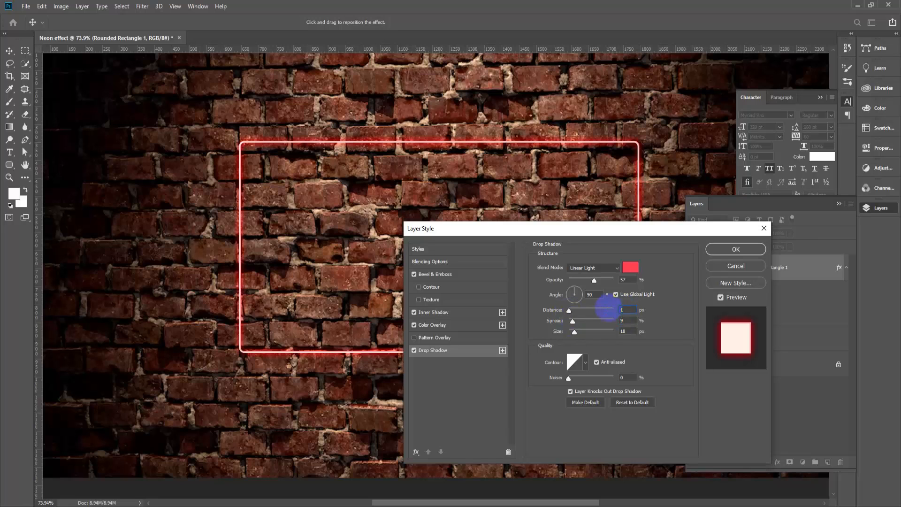
click(629, 333)
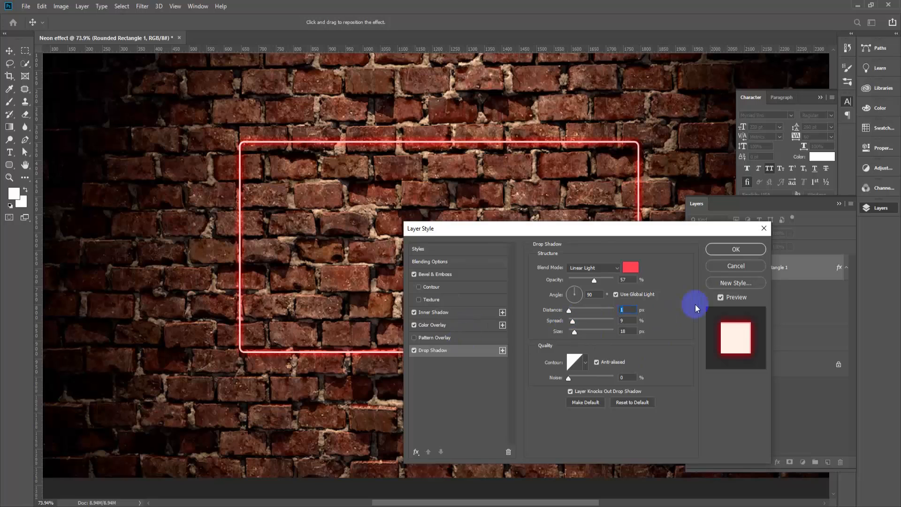
click(747, 252)
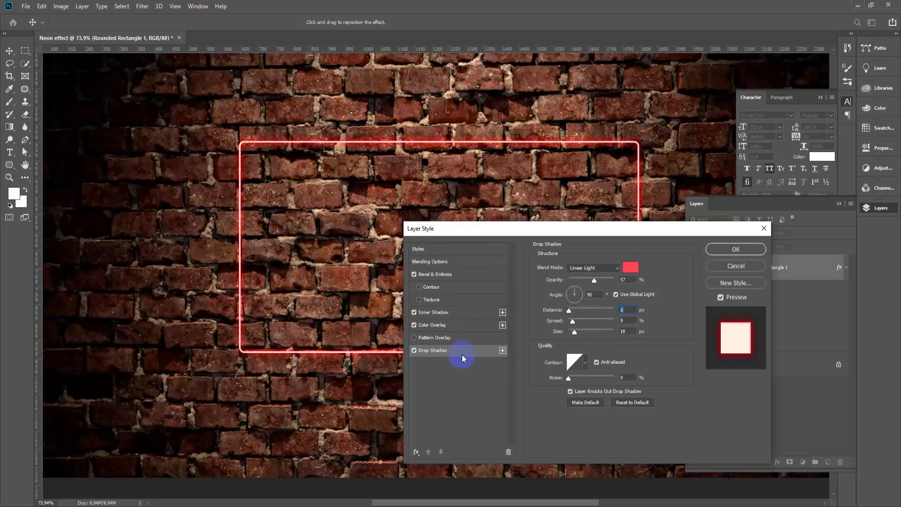
- Duplicate the Drop Shadow and select the lower copy, keeping its blend mode at Linear Light
click(502, 350)
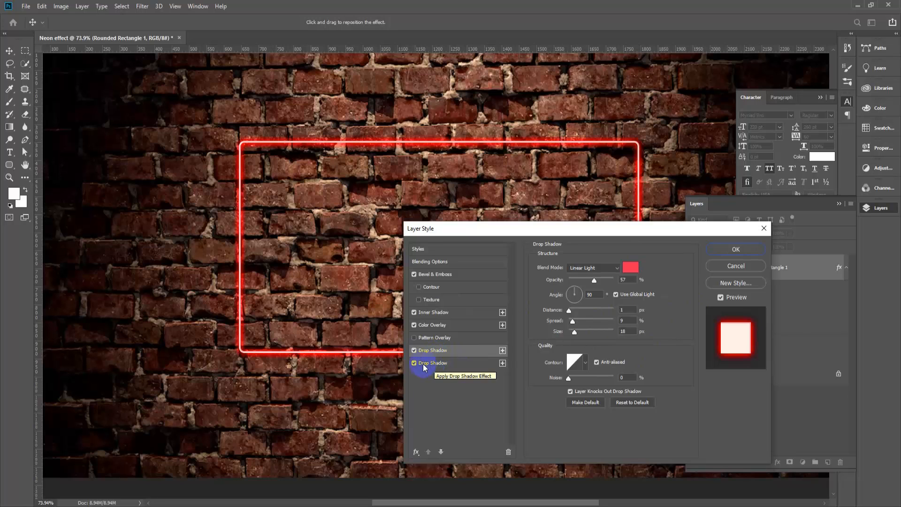
click(425, 366)
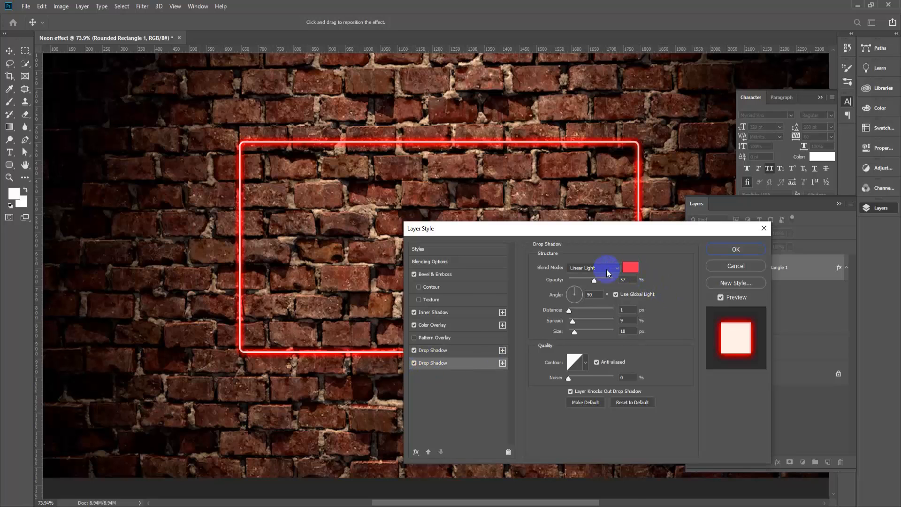
click(606, 269)
click(619, 259)
- Set the lower drop shadow's colour to light pink #ffb5c1 and accept it
click(626, 271)
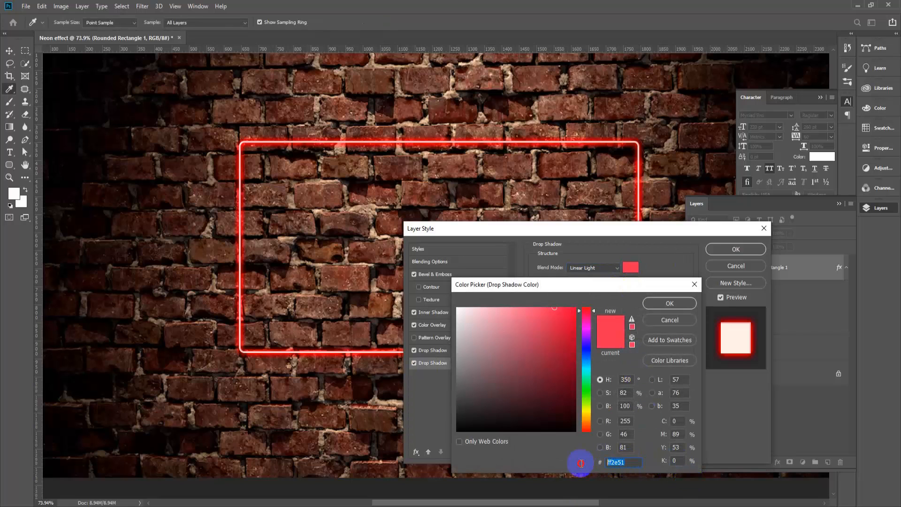
text(ff)
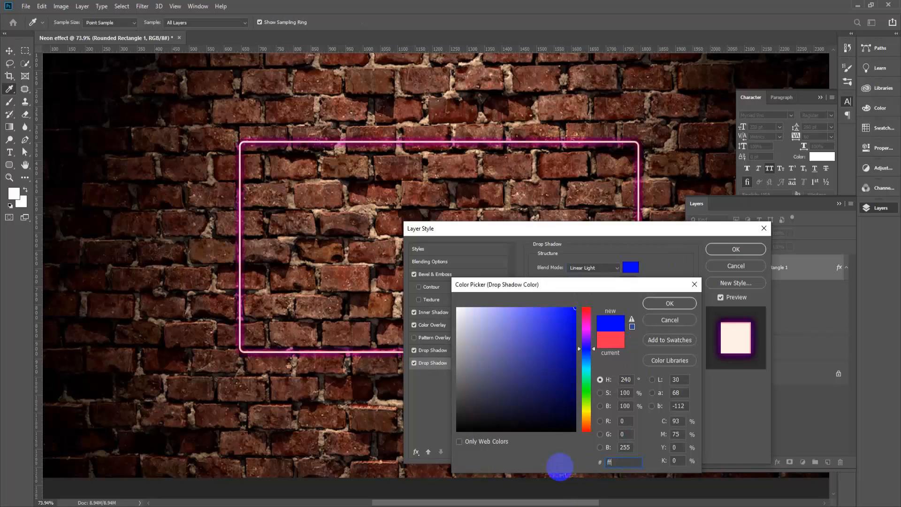
text(b5)
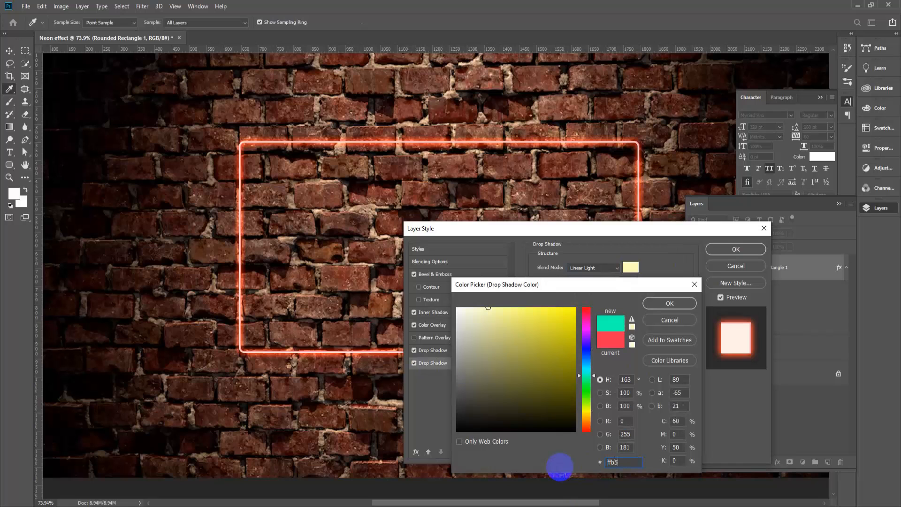
text(c1)
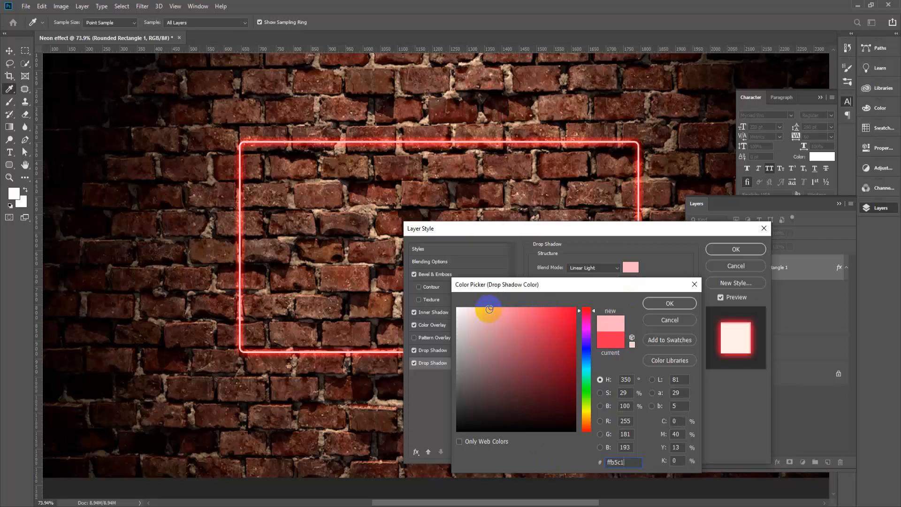
click(653, 308)
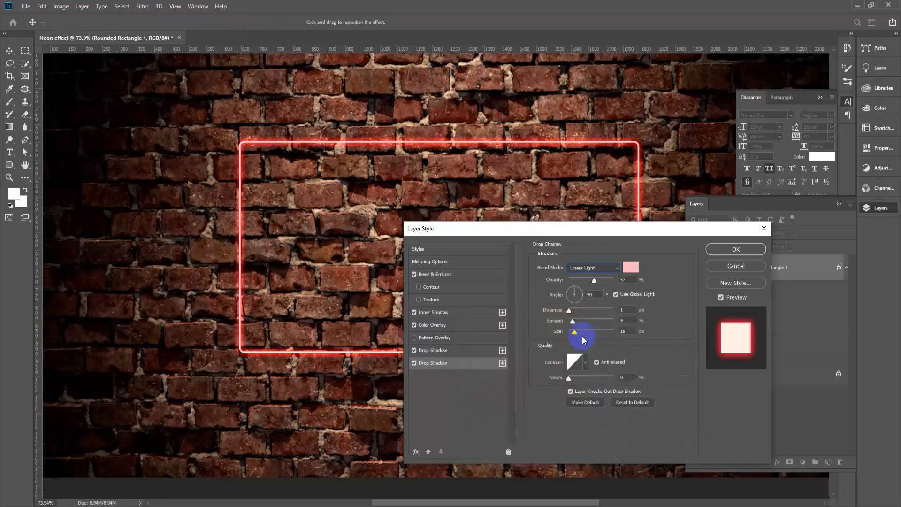
- Set the lower drop shadow's distance to 0 px, size to 28 px and opacity to 48%
click(624, 310)
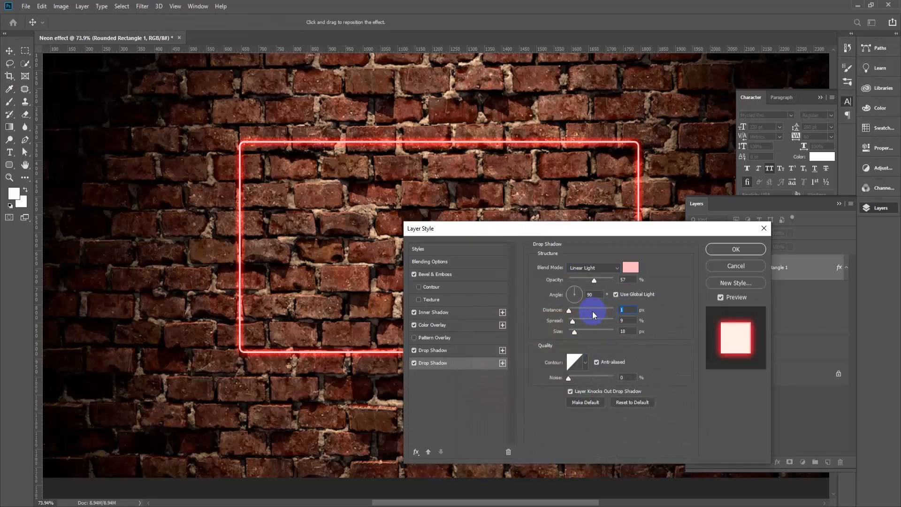
text(0)
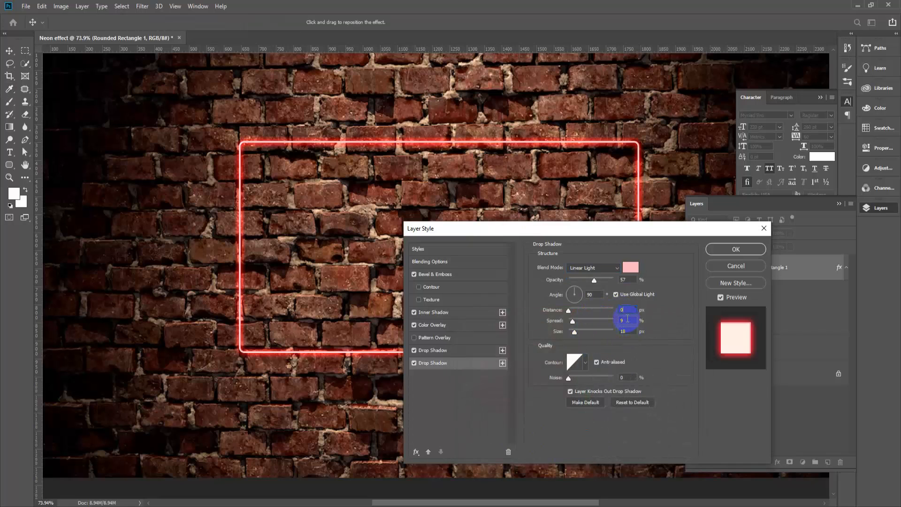
click(627, 331)
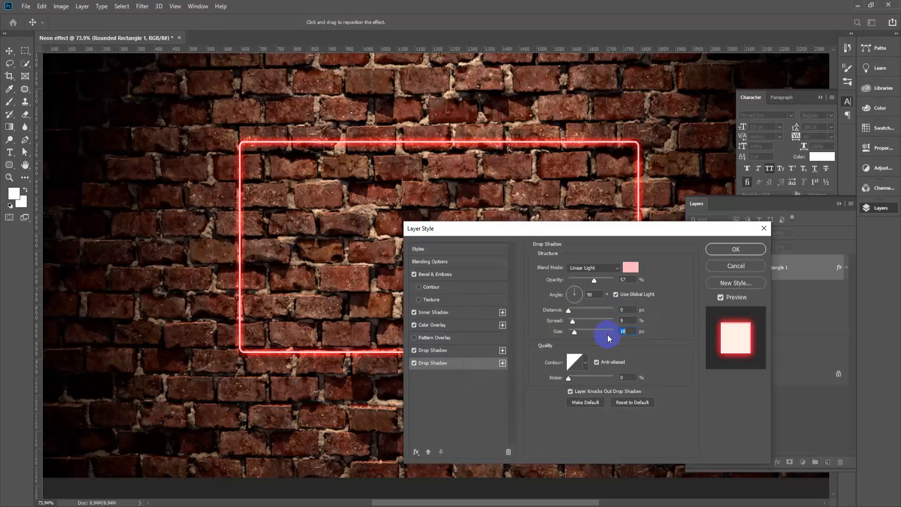
key(shift+Up)
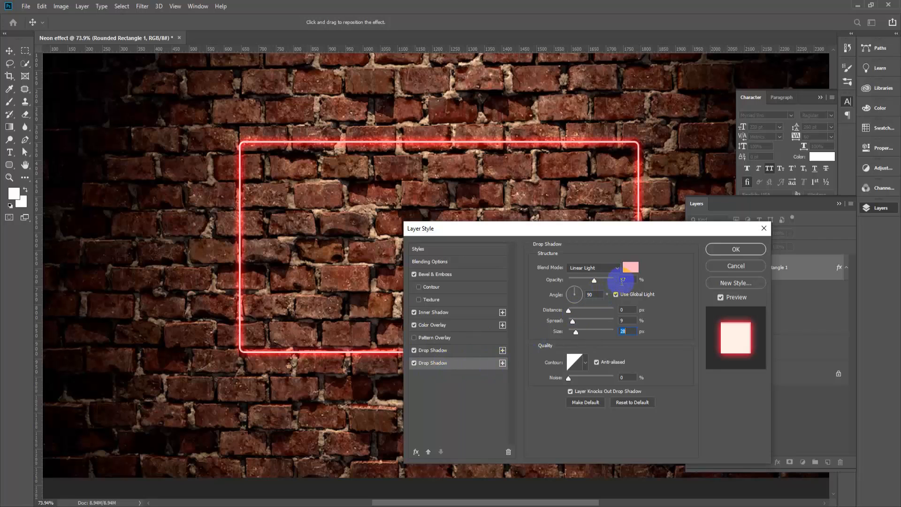
click(626, 279)
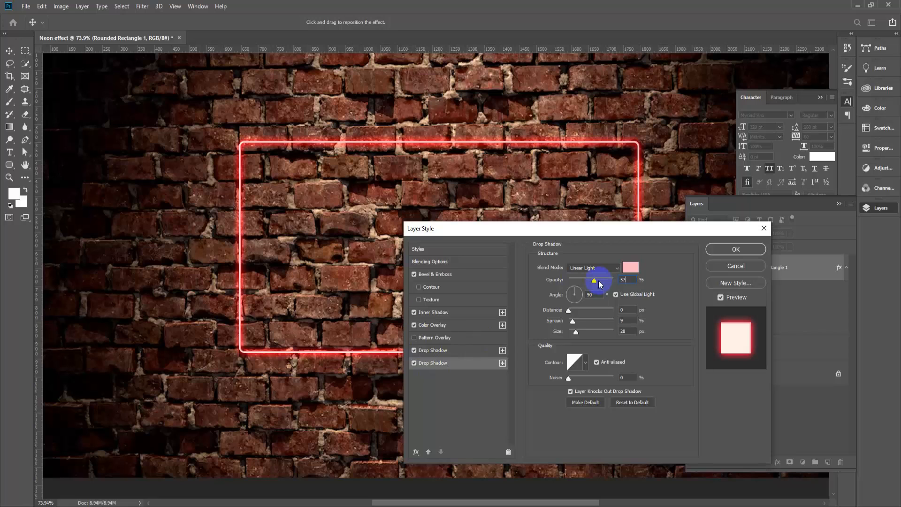
click(624, 279)
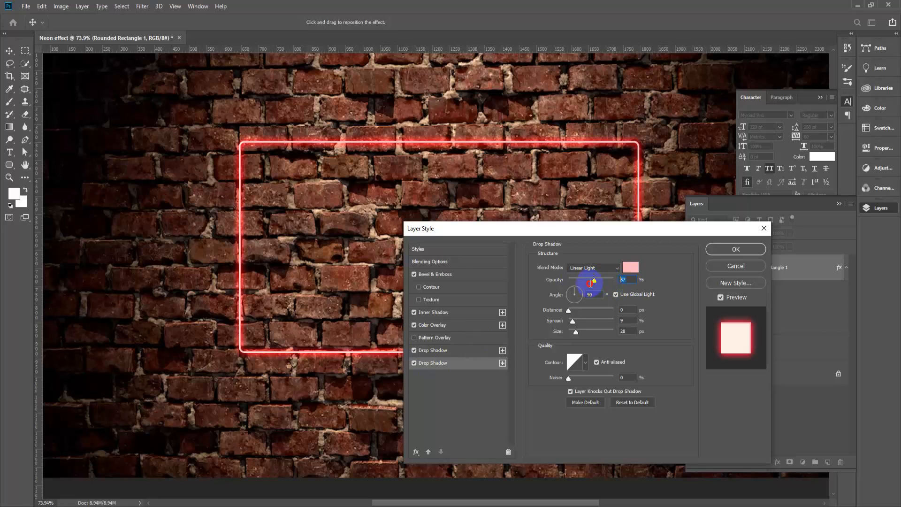
drag(591, 287, 590, 283)
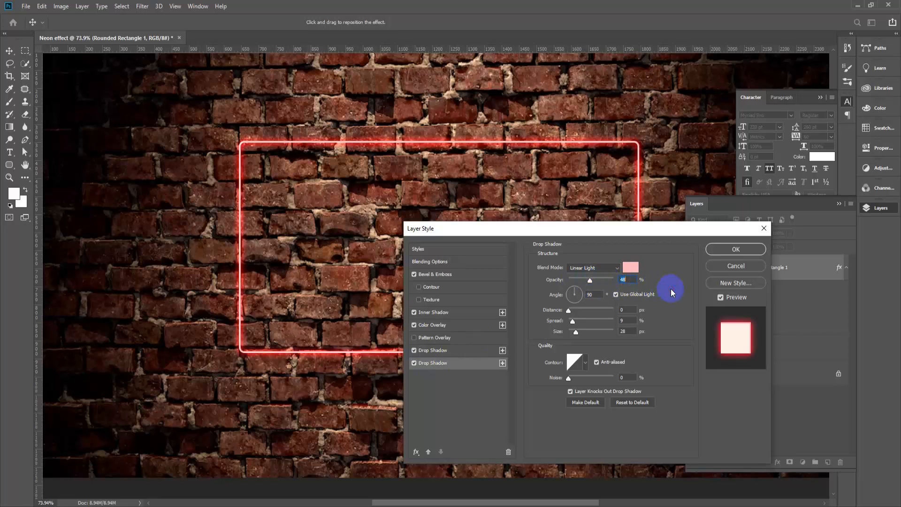
- Duplicate the lowest Drop Shadow and set the bottom copy's colour to pinkish red #ff4766
click(503, 364)
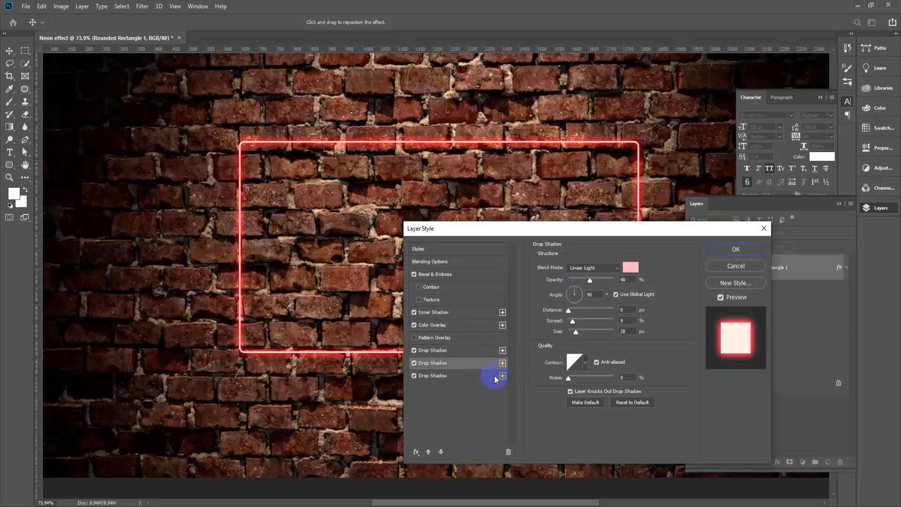
click(432, 377)
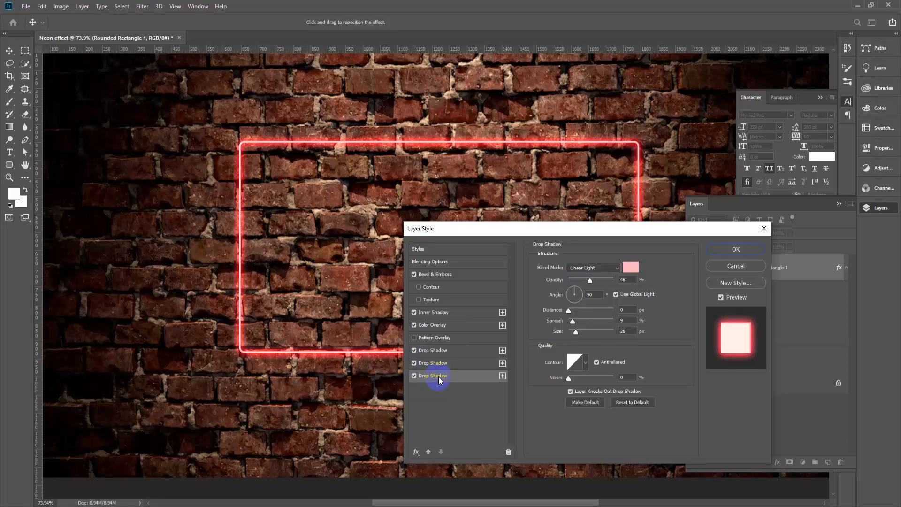
click(630, 270)
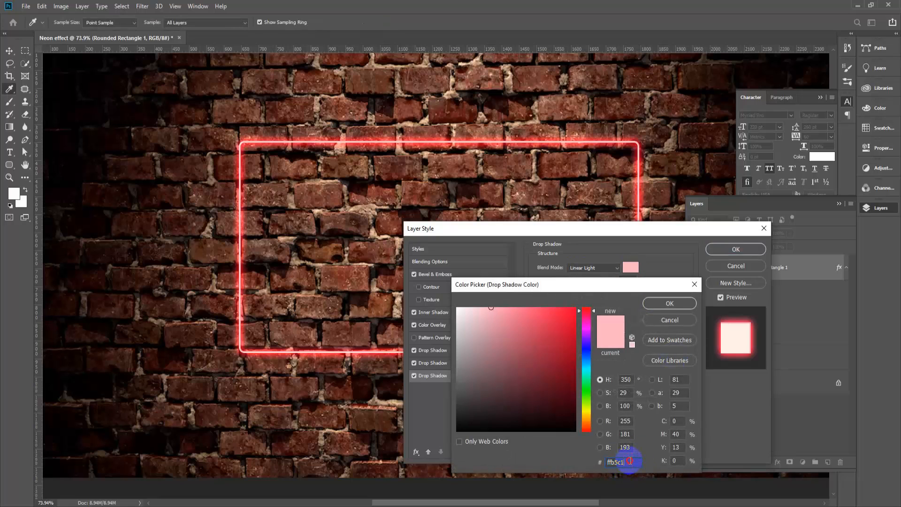
drag(629, 462, 589, 462)
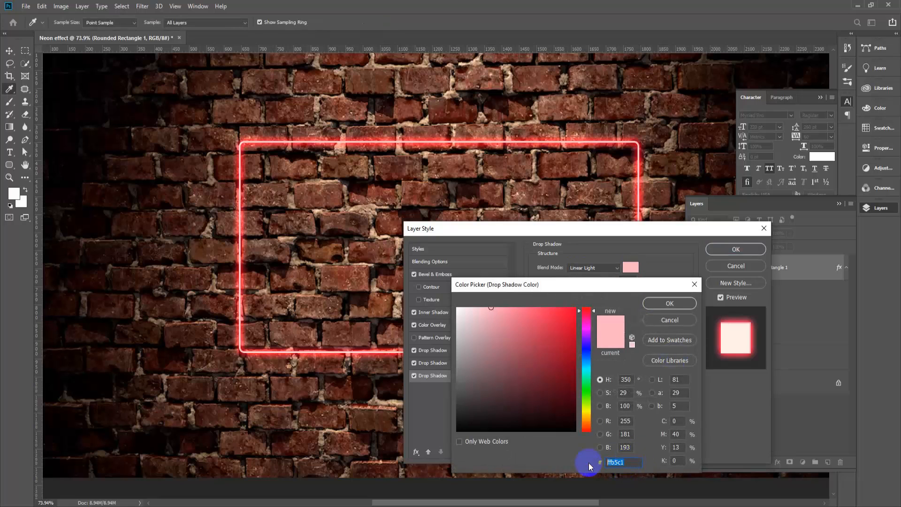
text(ff)
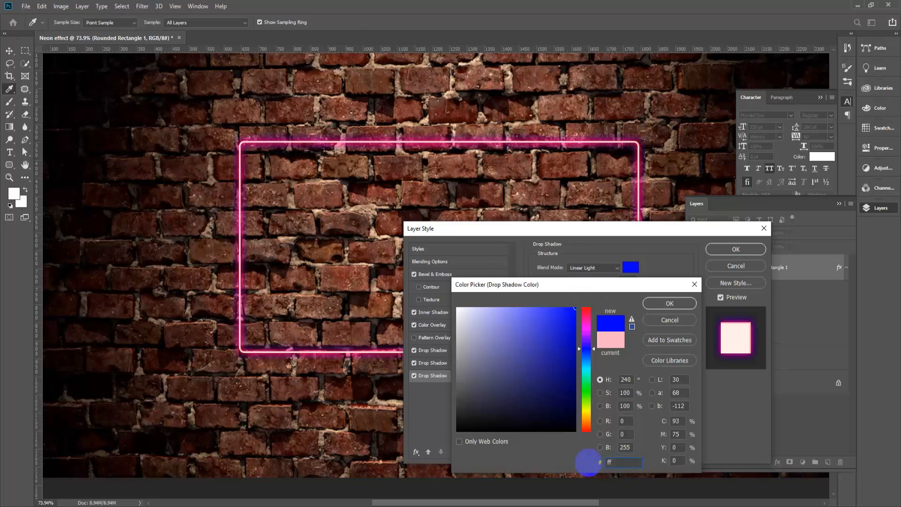
text(47)
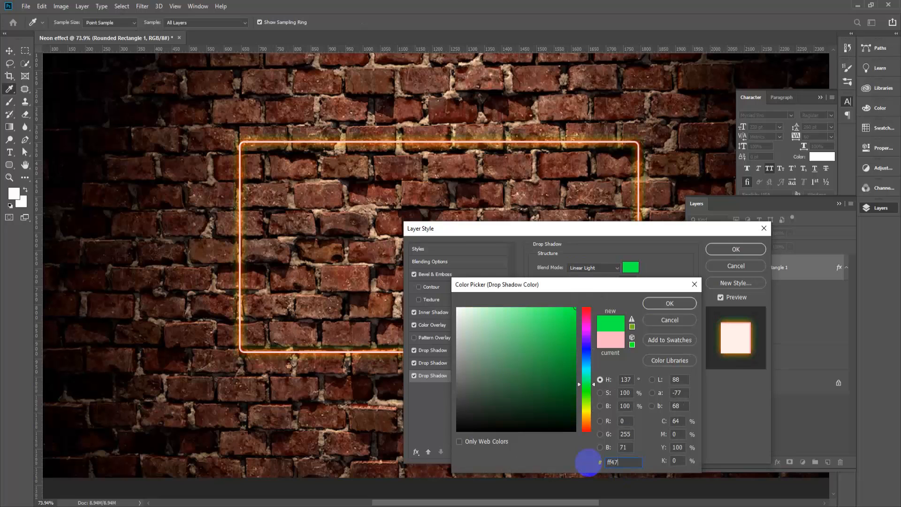
text(66)
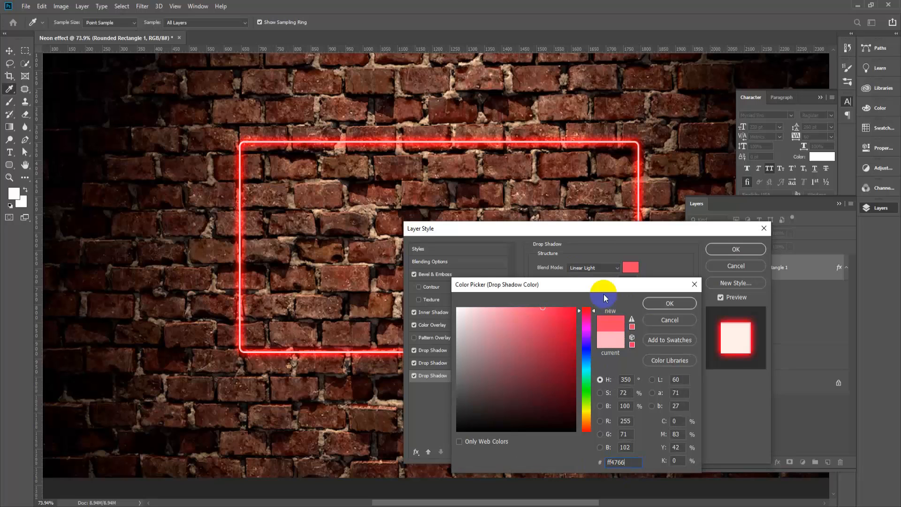
click(670, 303)
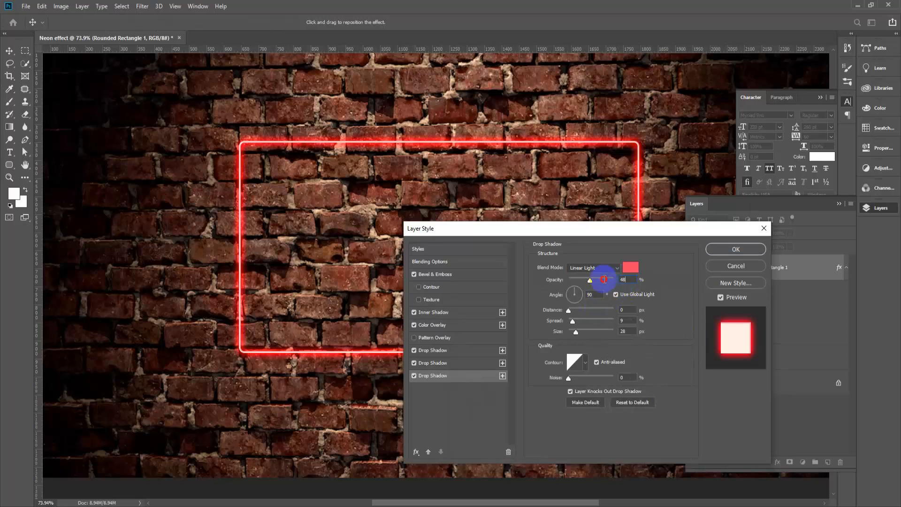
- Set the bottom drop shadow's opacity to 20% and spread to 35%
text(20)
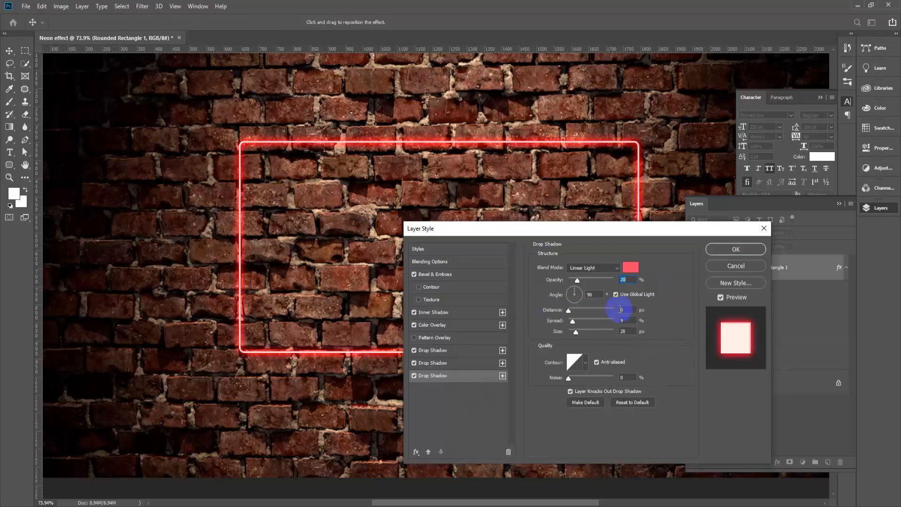
click(620, 311)
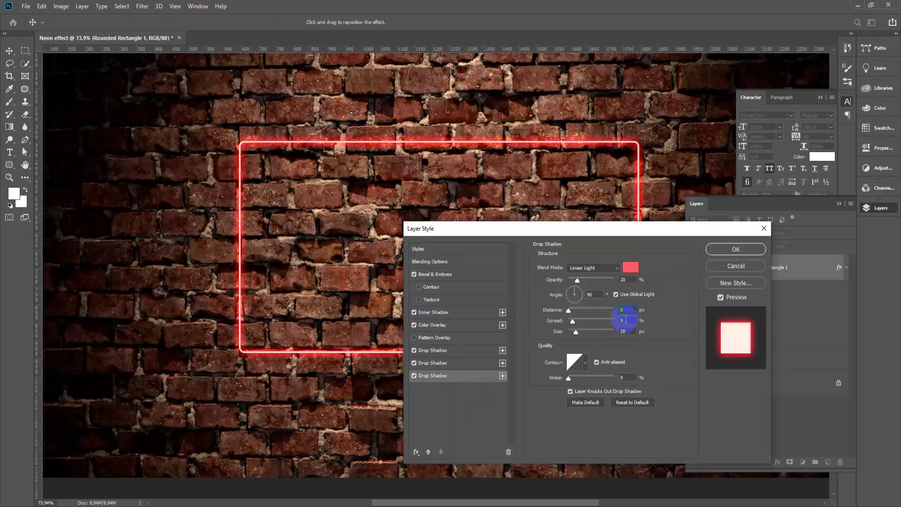
drag(630, 325, 613, 322)
text(30)
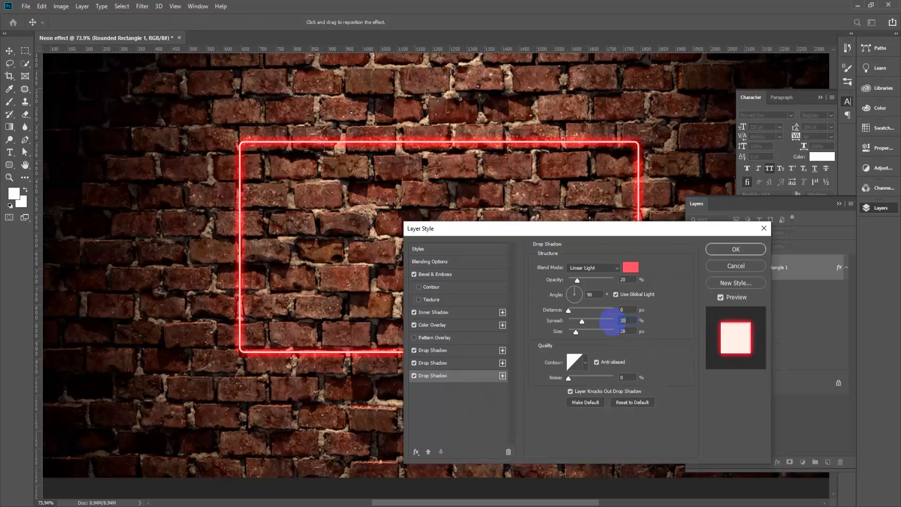
text(5)
click(629, 332)
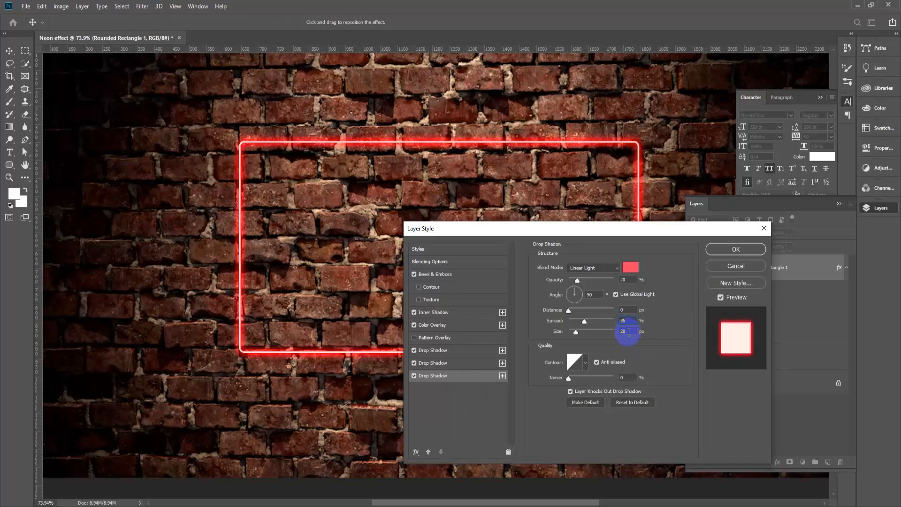
mouse_move(630, 332)
mouse_down()
mouse_move(608, 332)
mouse_move(648, 347)
mouse_up()
click(592, 294)
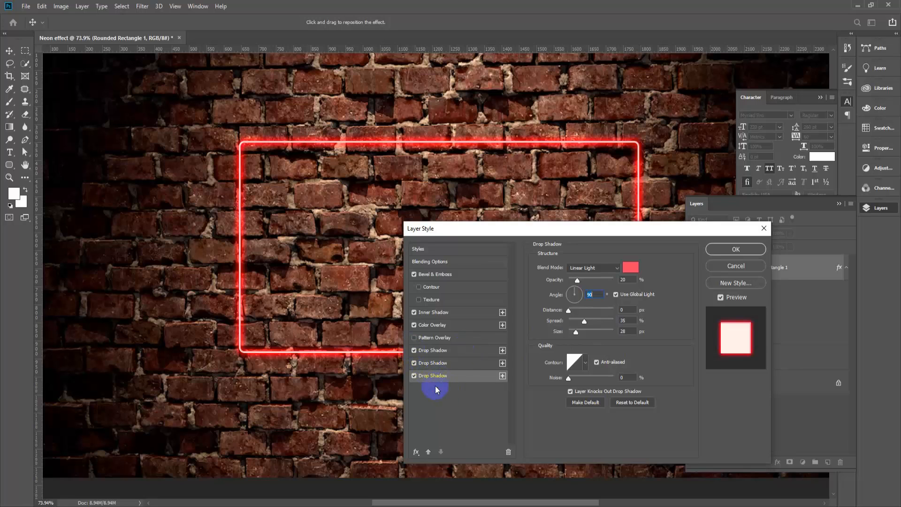
- Duplicate the bottom Drop Shadow again and set the new lowest copy's colour to #ff738a
click(503, 377)
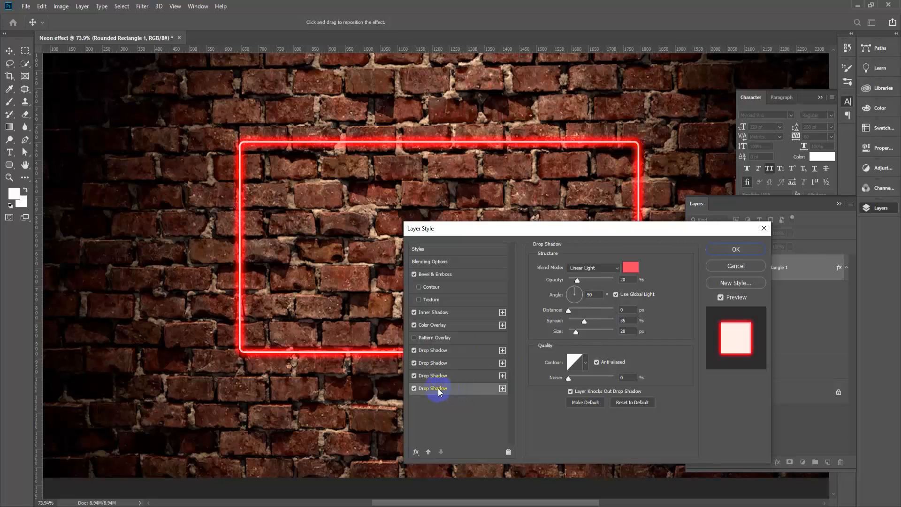
click(628, 270)
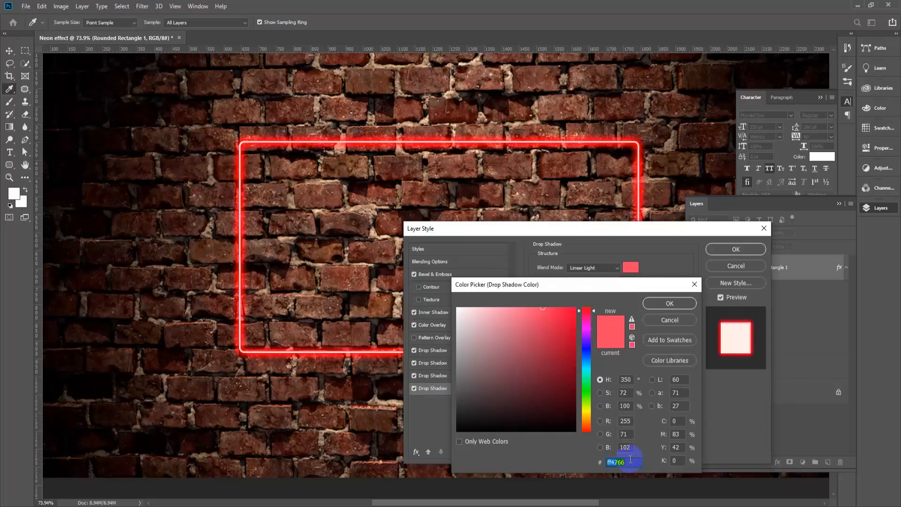
drag(629, 460, 610, 463)
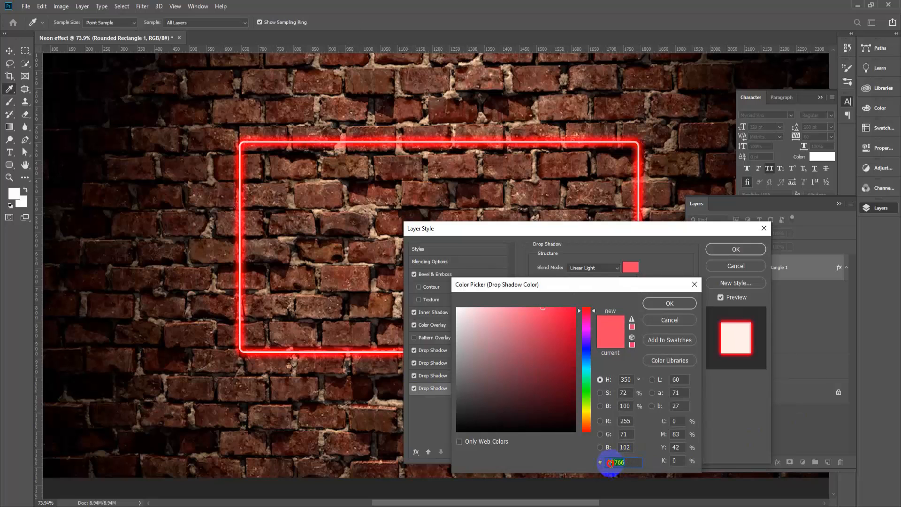
text(ff)
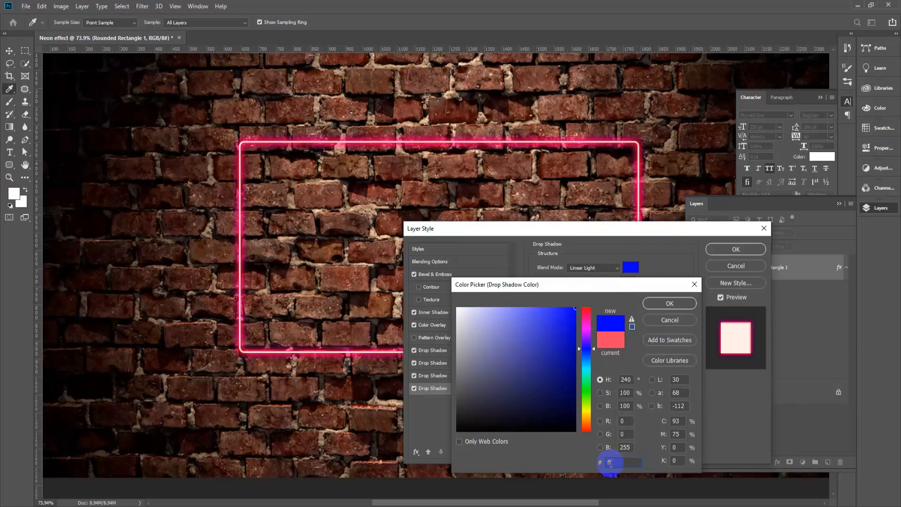
text(7)
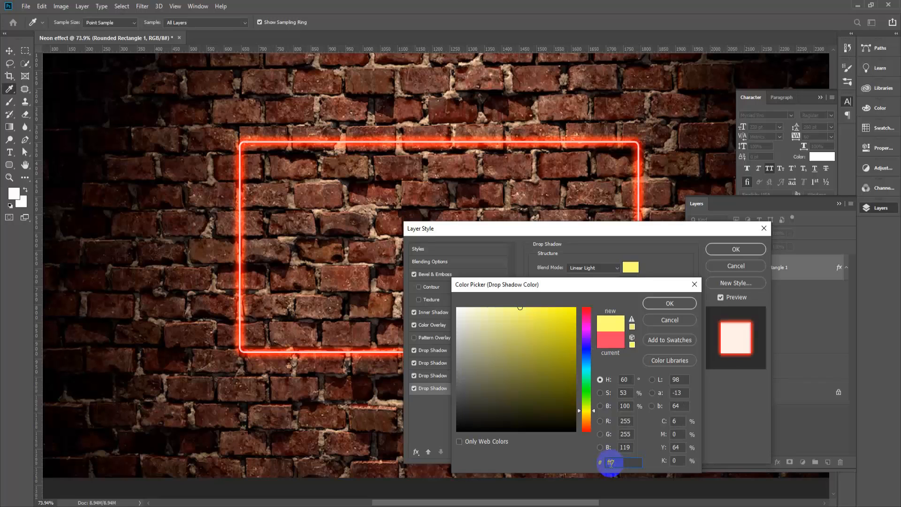
text(3)
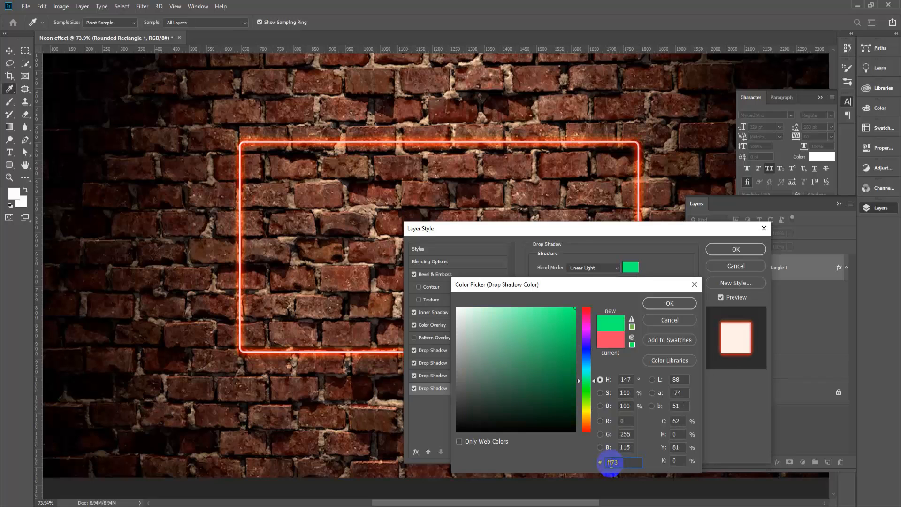
text(8a)
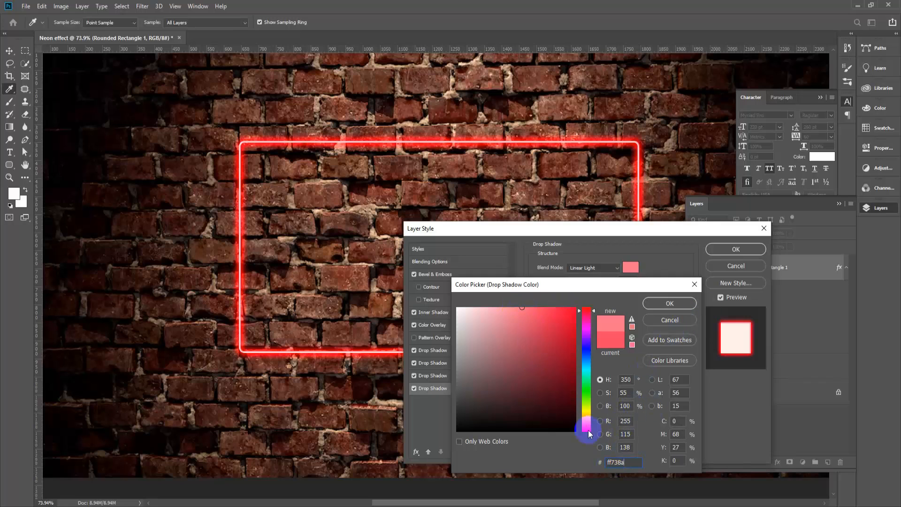
click(681, 305)
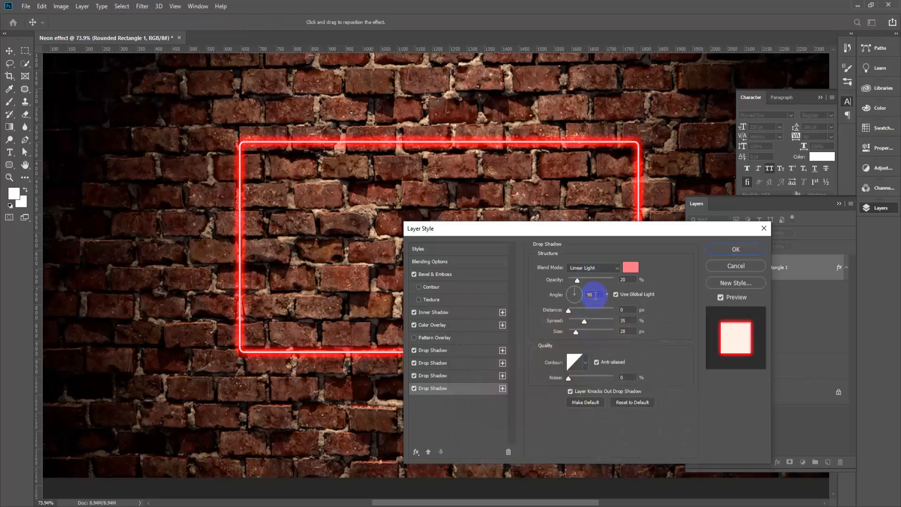
- Set the lowest drop shadow's spread to 50% and size to 240 px
click(628, 310)
click(624, 327)
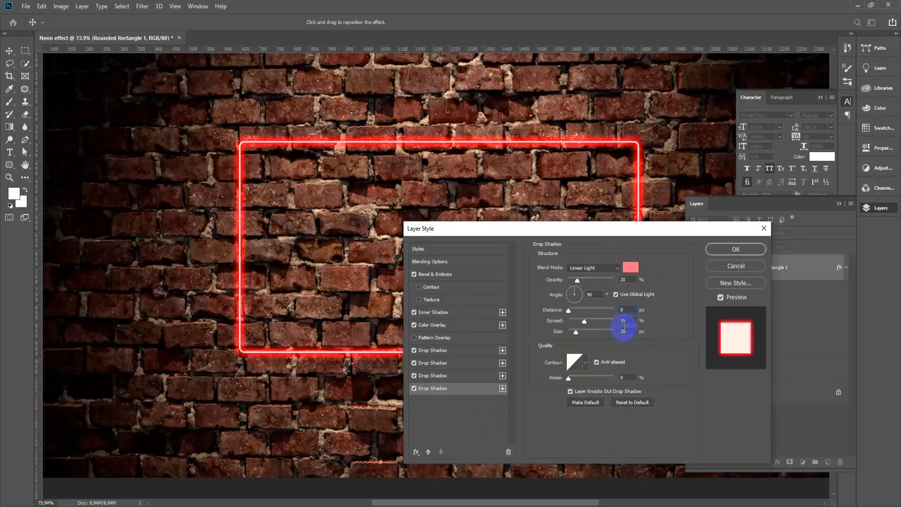
click(600, 321)
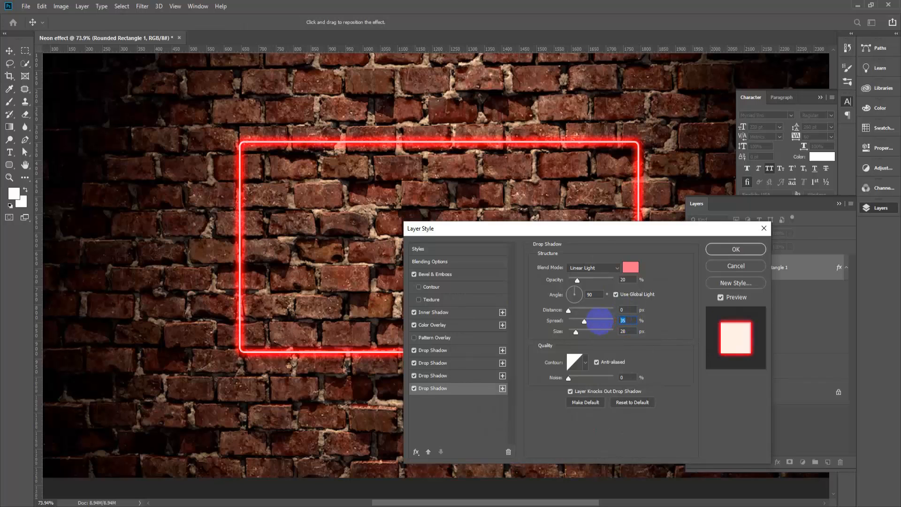
text(45)
text(5)
text(0)
key(Tab)
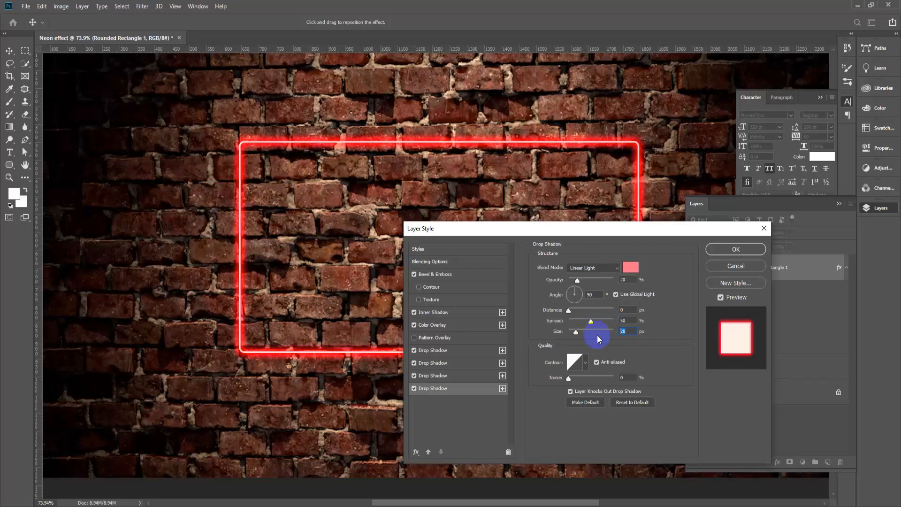
drag(576, 332, 592, 332)
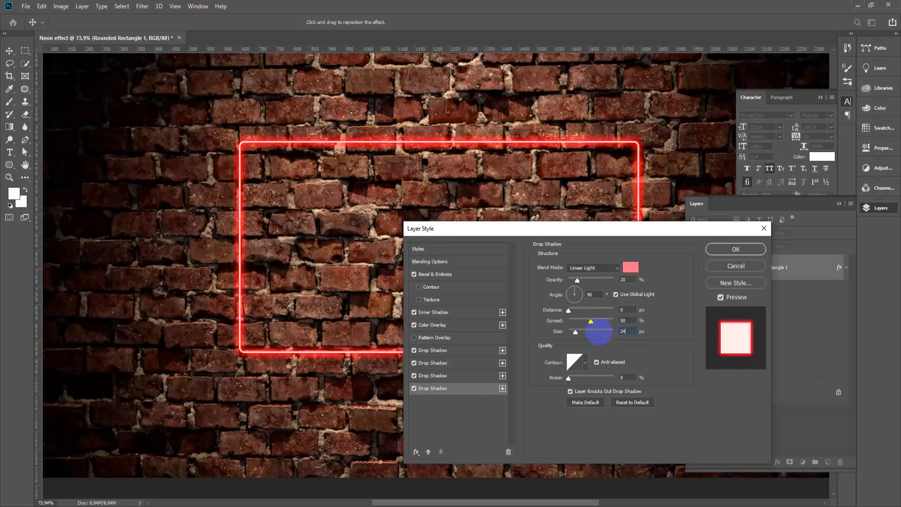
drag(591, 332, 612, 332)
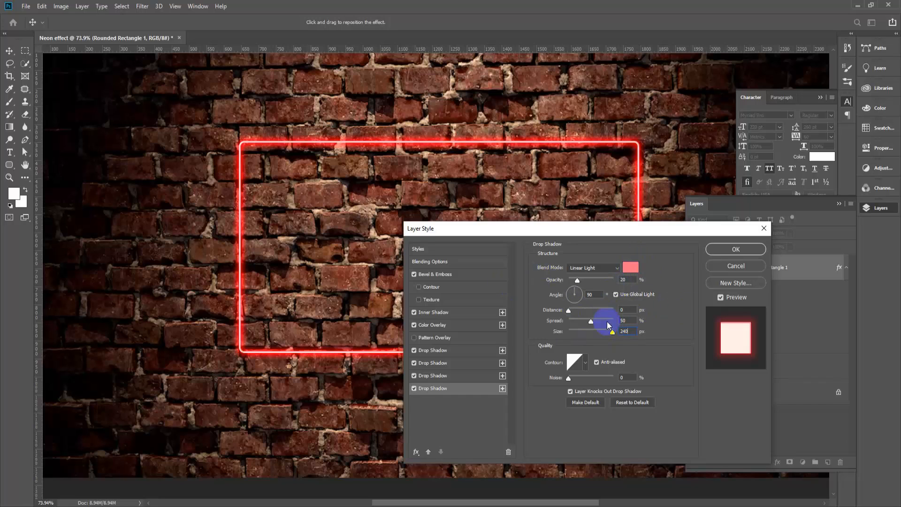
- Change the lowest drop shadow's blend mode to Vivid Light and its opacity to 50%
click(599, 270)
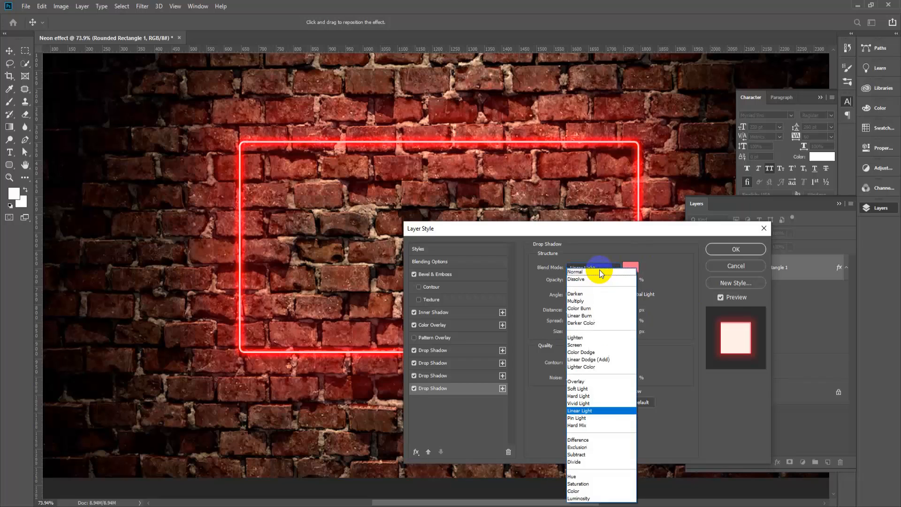
click(589, 405)
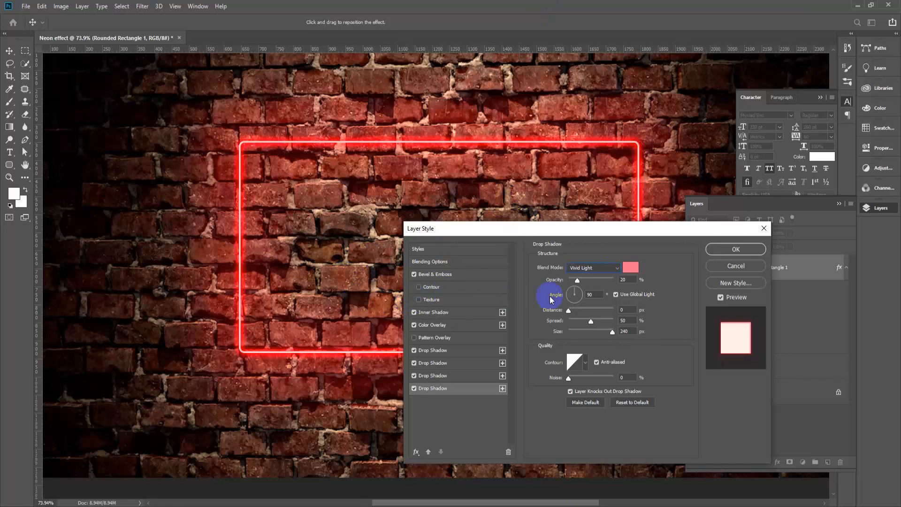
double_click(626, 280)
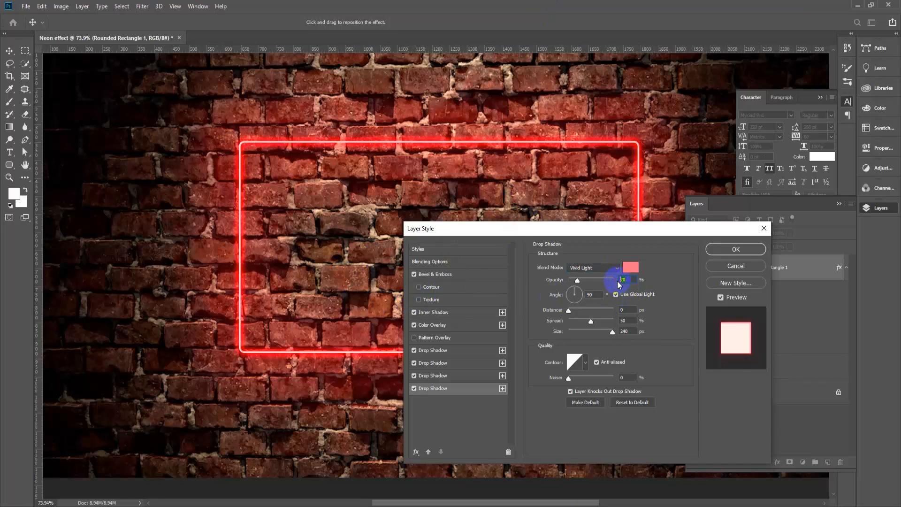
text(50)
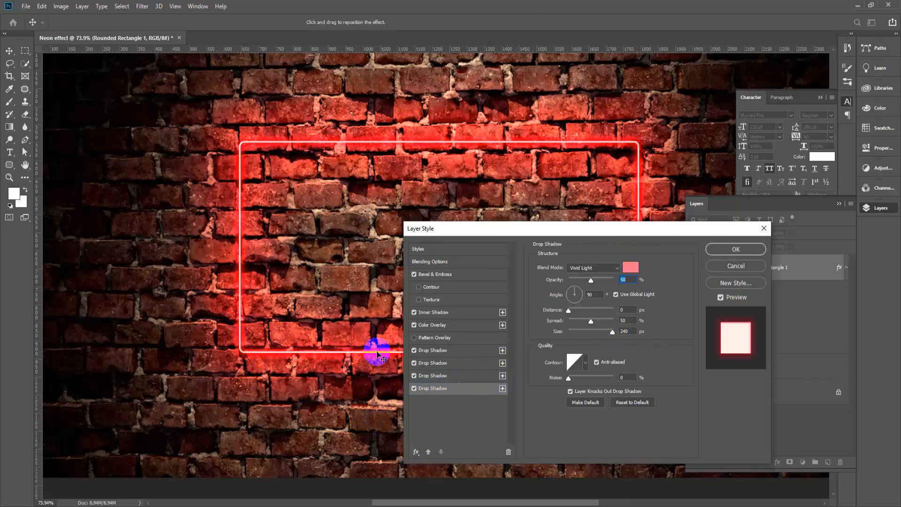
- Duplicate the Vivid Light Drop Shadow and set the bottom copy's colour to near-black #151515
click(503, 389)
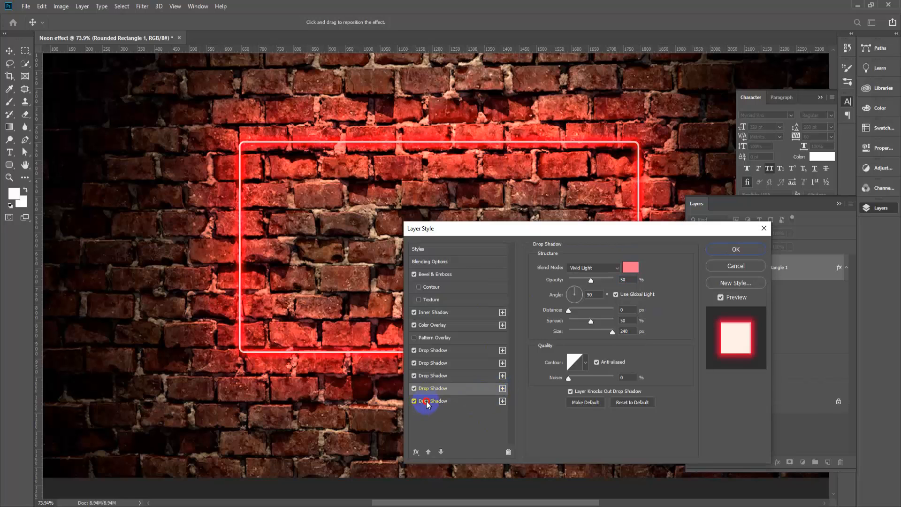
click(426, 401)
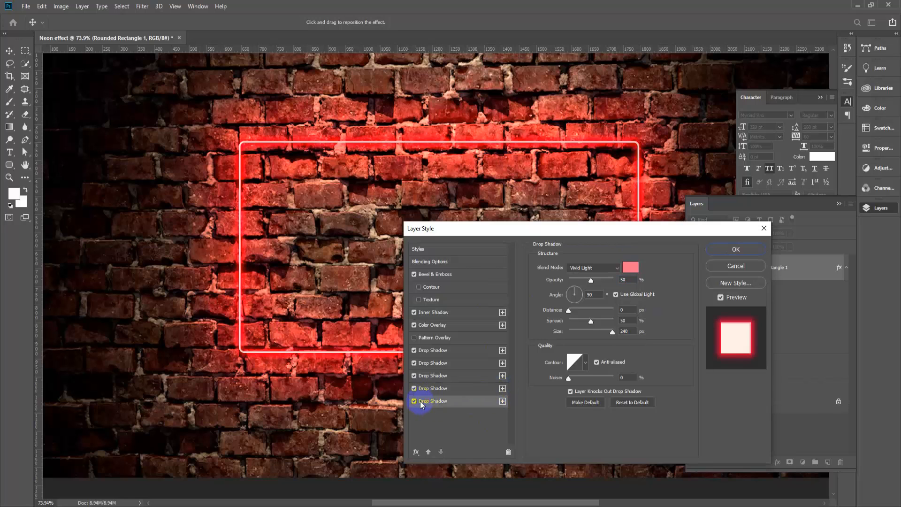
click(630, 272)
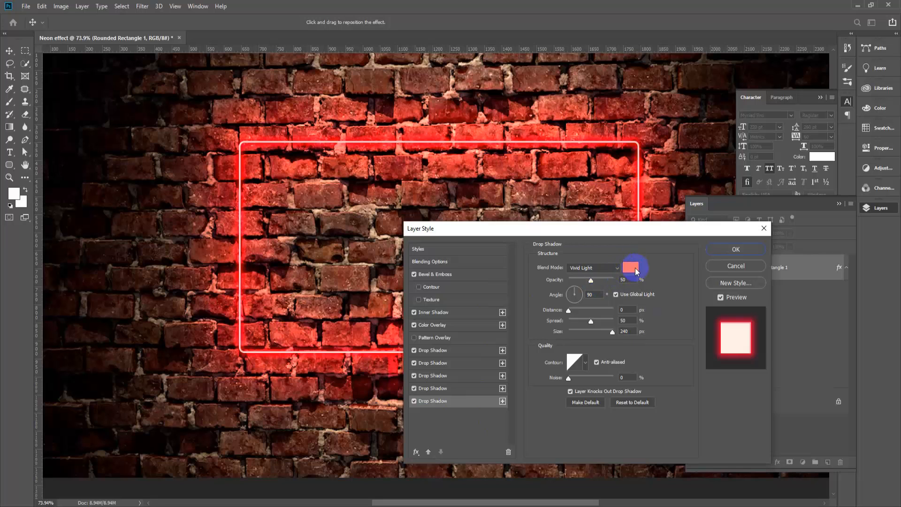
drag(479, 399, 446, 419)
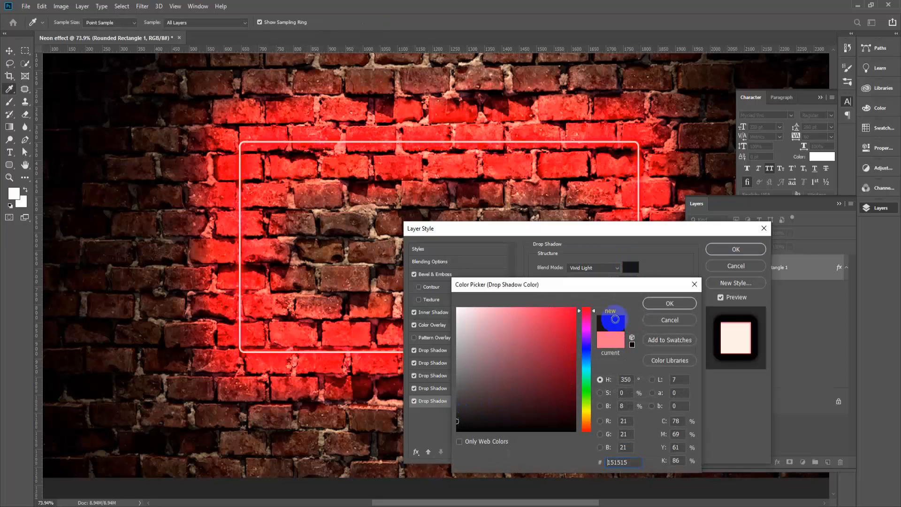
click(669, 304)
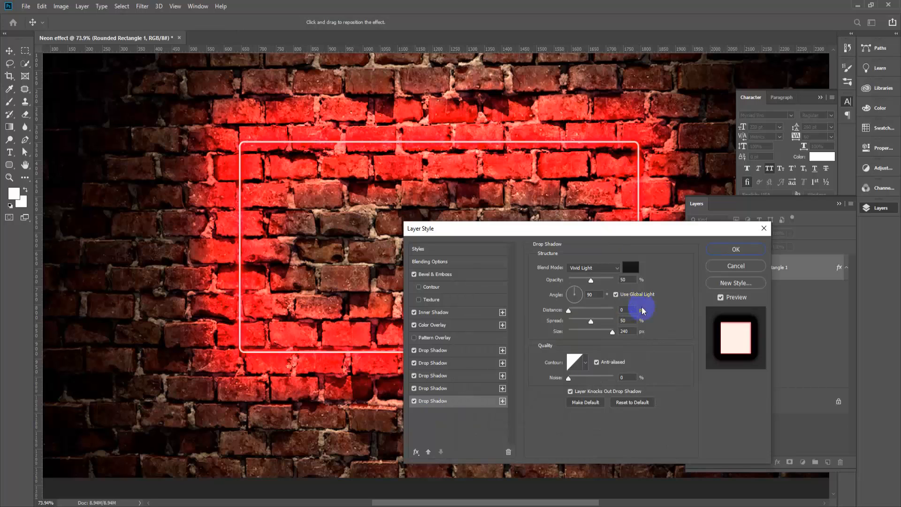
- Set the lowest near-black drop shadow's distance to 20 px, spread to 0% and size to 14 px
click(630, 308)
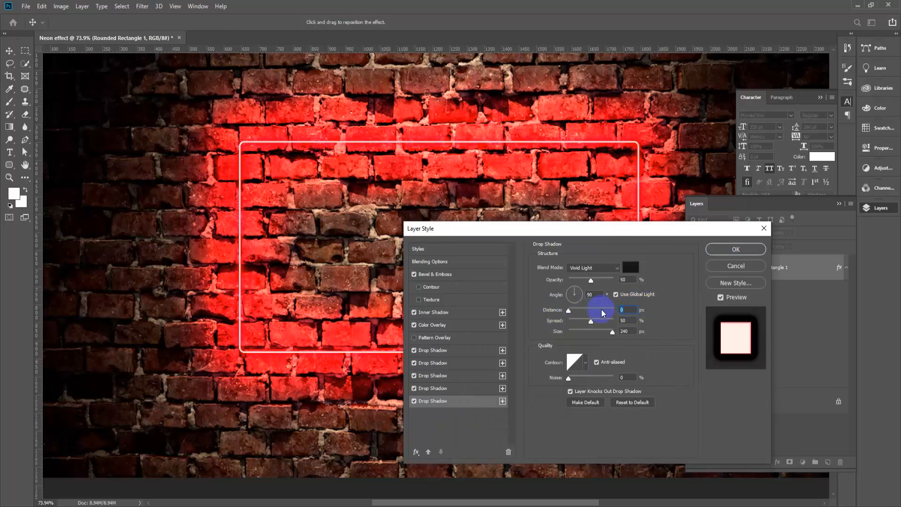
text(20)
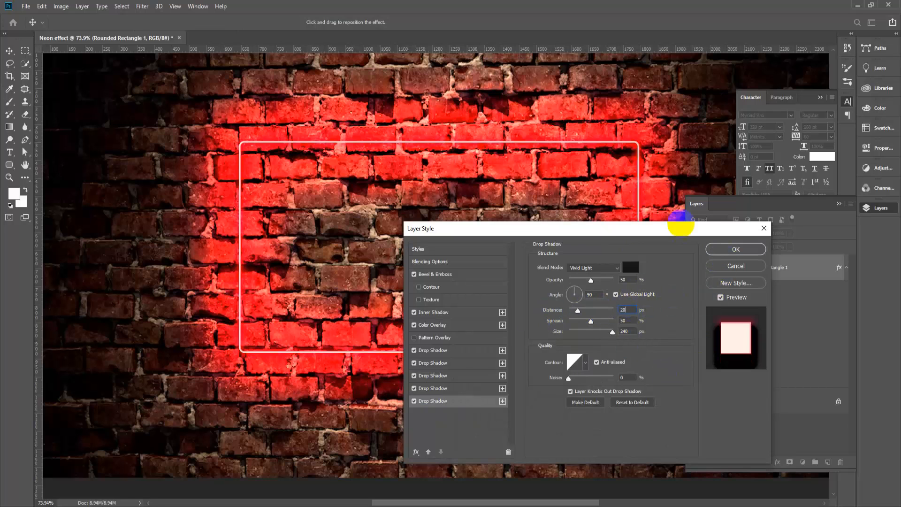
click(627, 323)
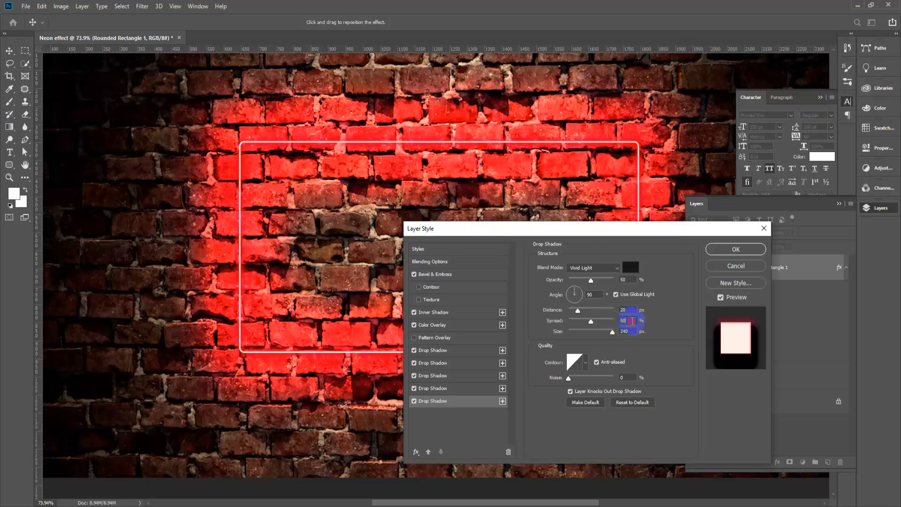
drag(626, 323, 612, 322)
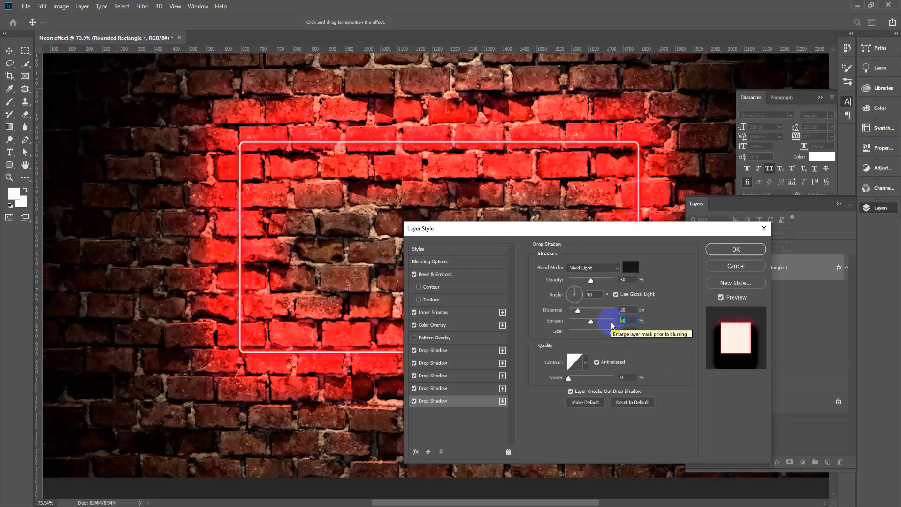
text(0)
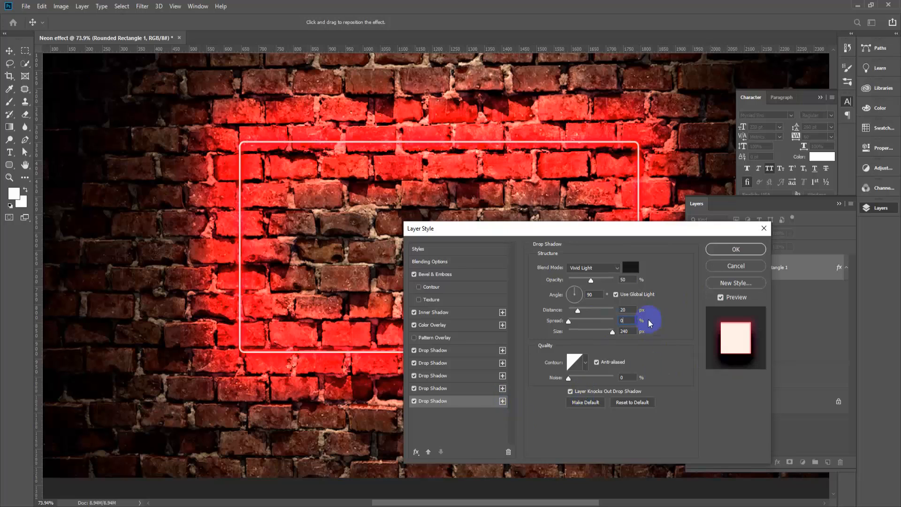
click(627, 330)
text(1)
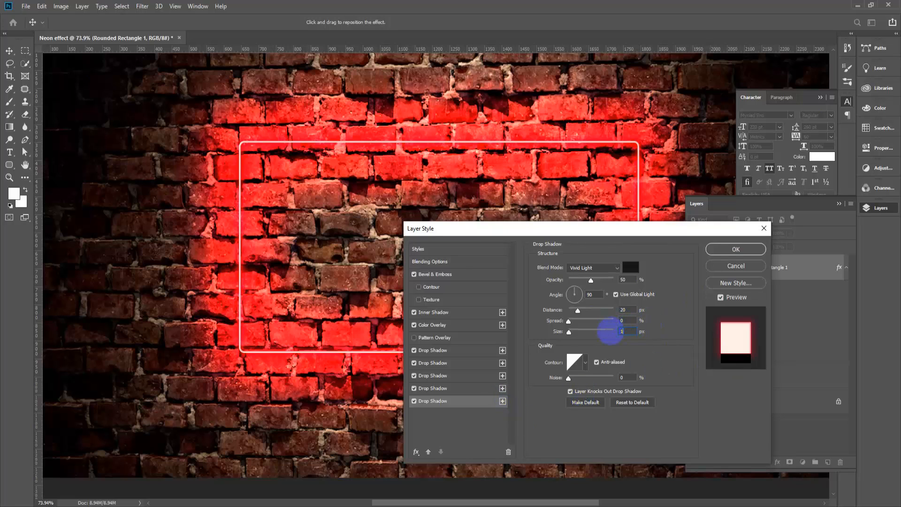
text(4)
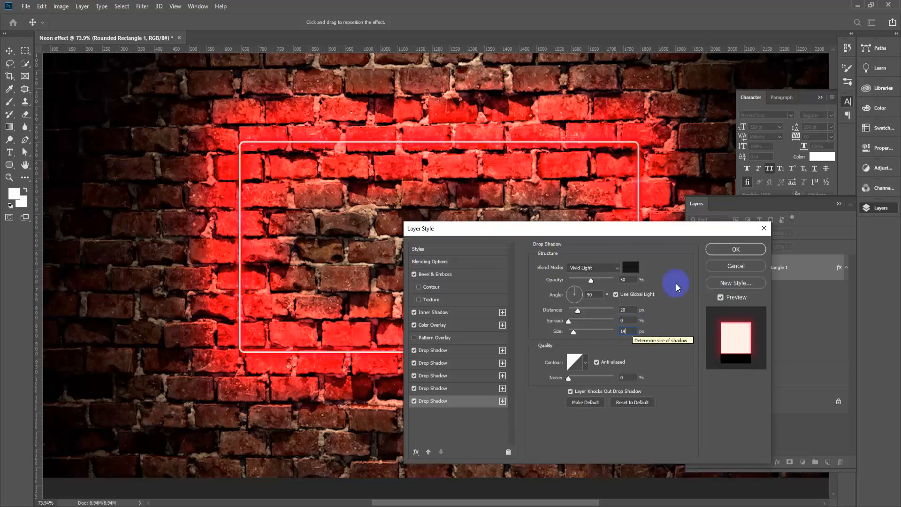
- Change the lowest drop shadow's blend mode to Linear Light and opacity to 45%, and apply the layer style
click(607, 267)
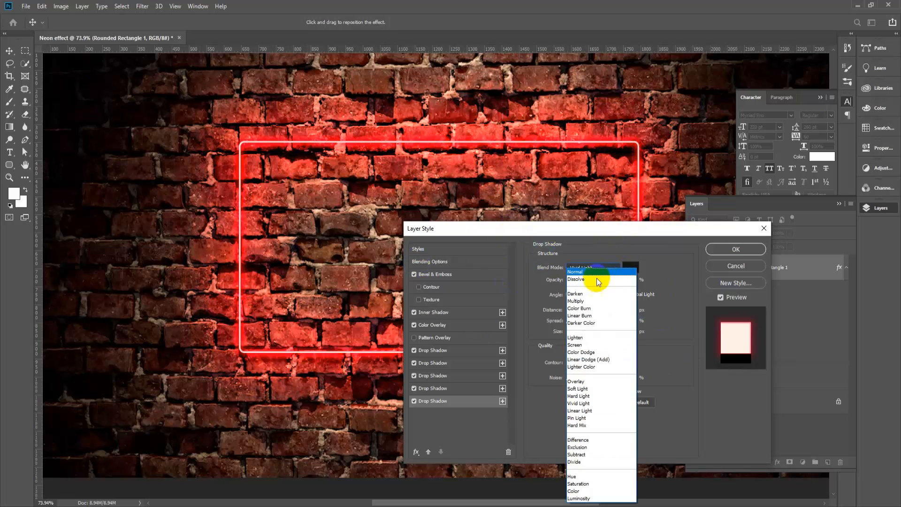
click(596, 412)
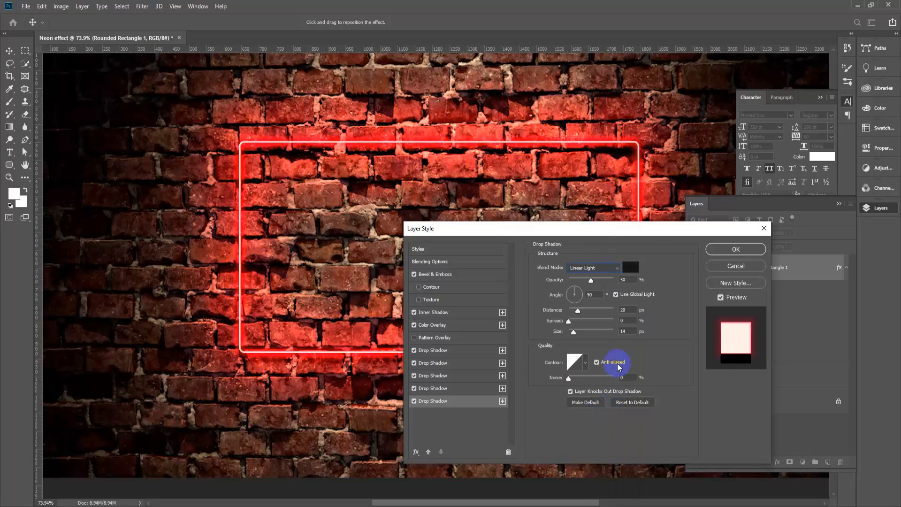
click(623, 279)
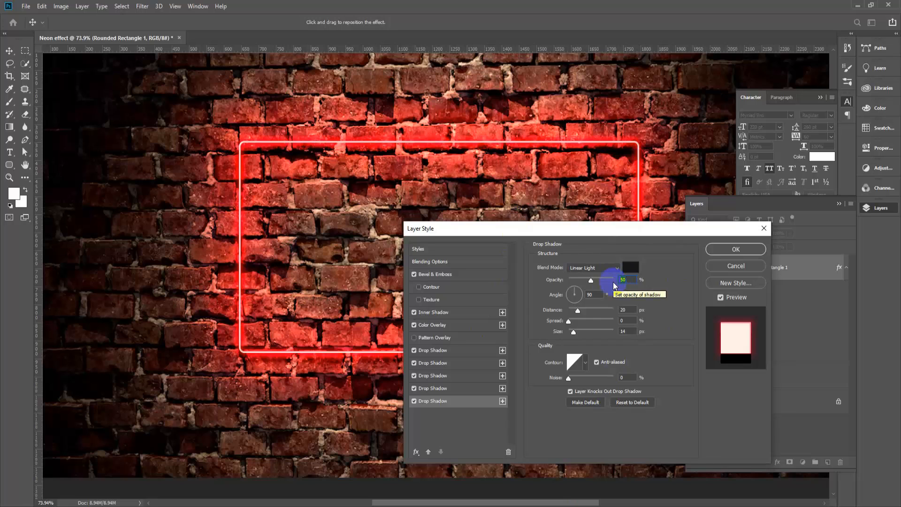
text(45)
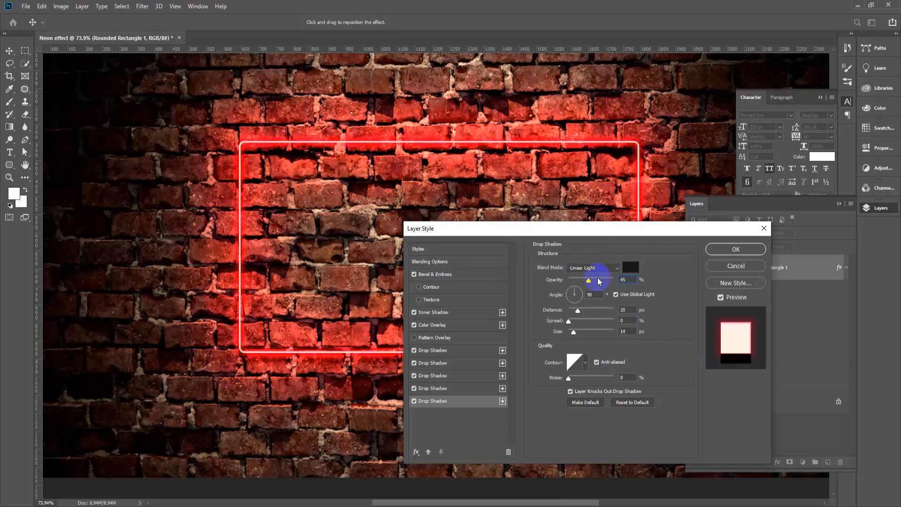
click(625, 281)
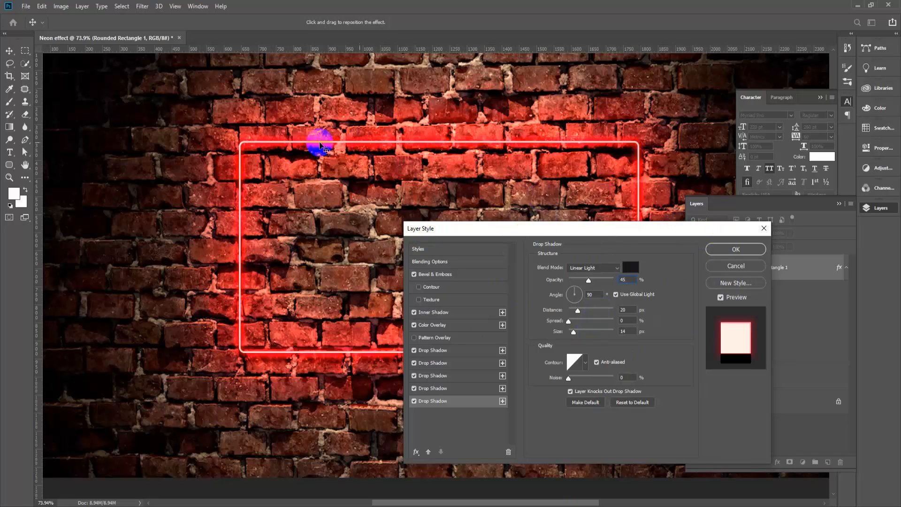
click(735, 250)
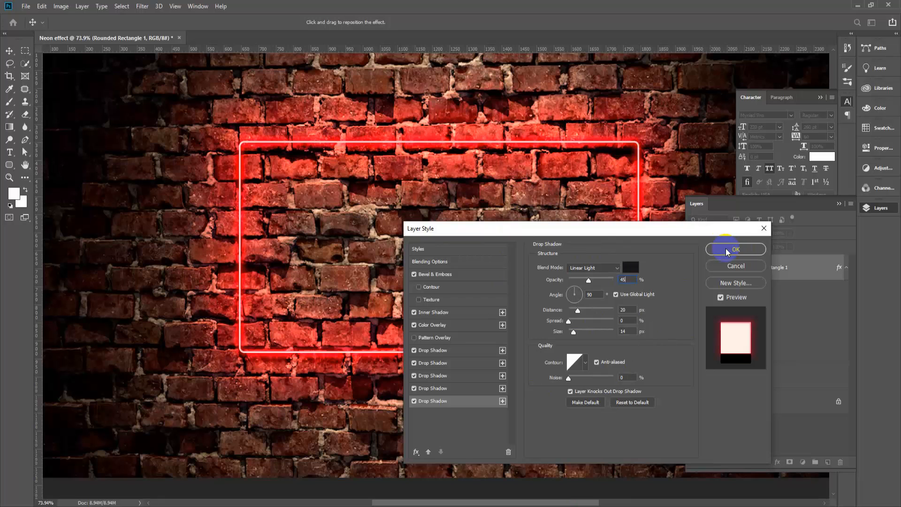
click(727, 251)
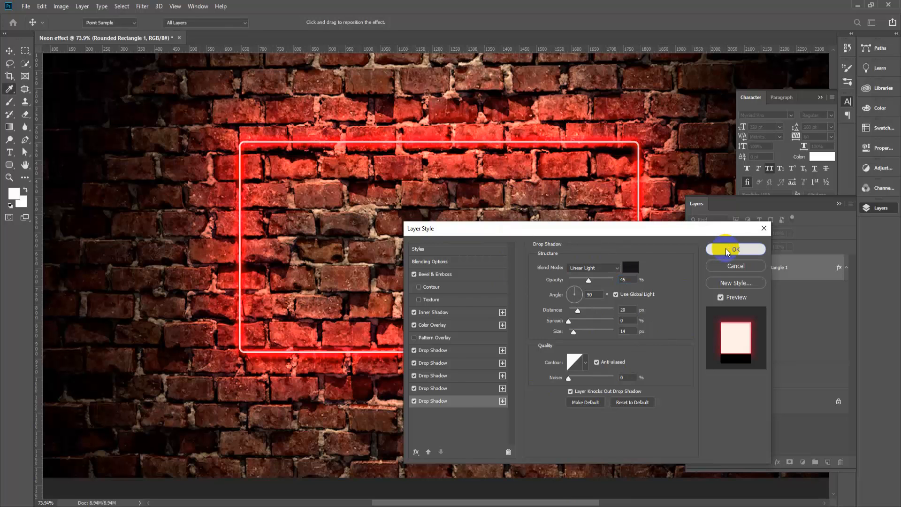
- Add the text "Dream" on a new layer and move it inside the neon frame, around its middle
scroll(350, 384, down, 2)
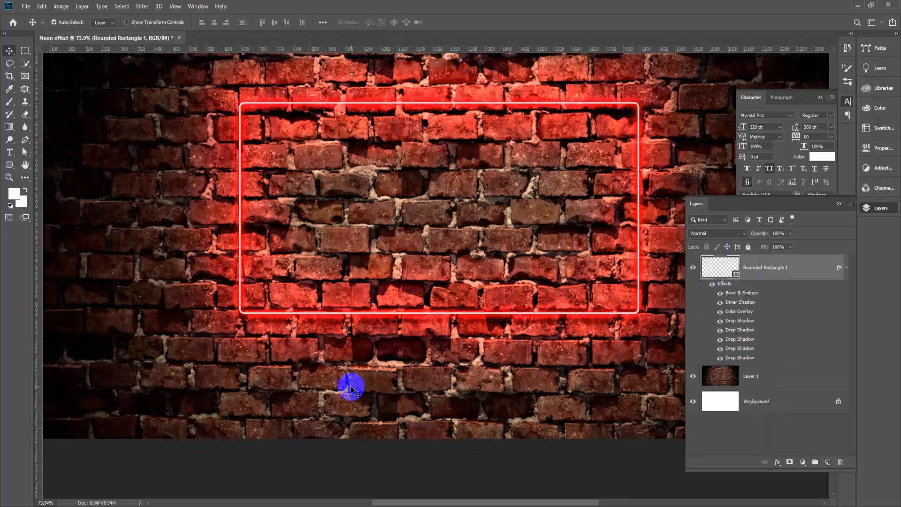
scroll(376, 362, down, 2)
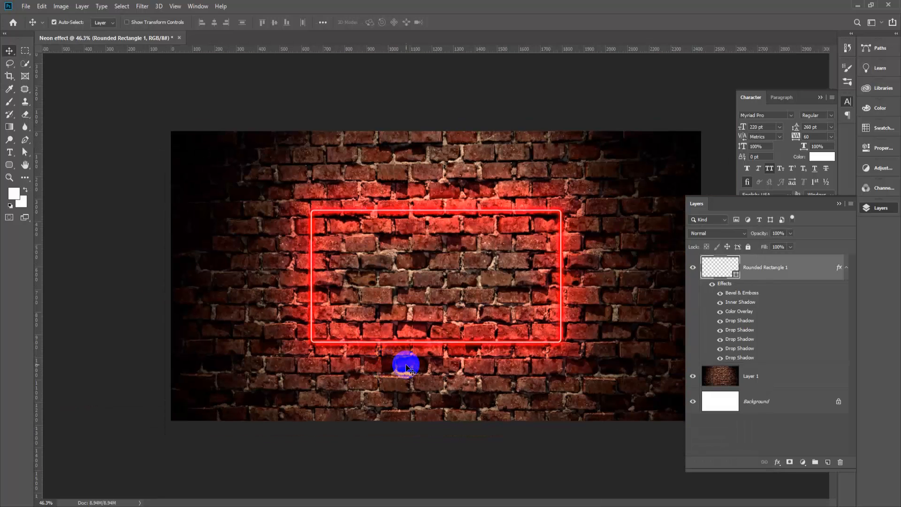
scroll(257, 322, up, 1)
scroll(373, 374, up, 1)
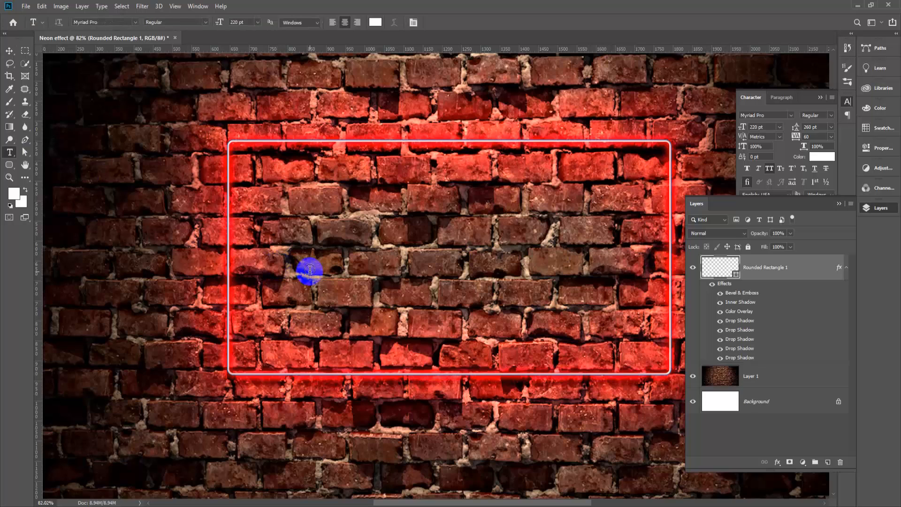
click(826, 462)
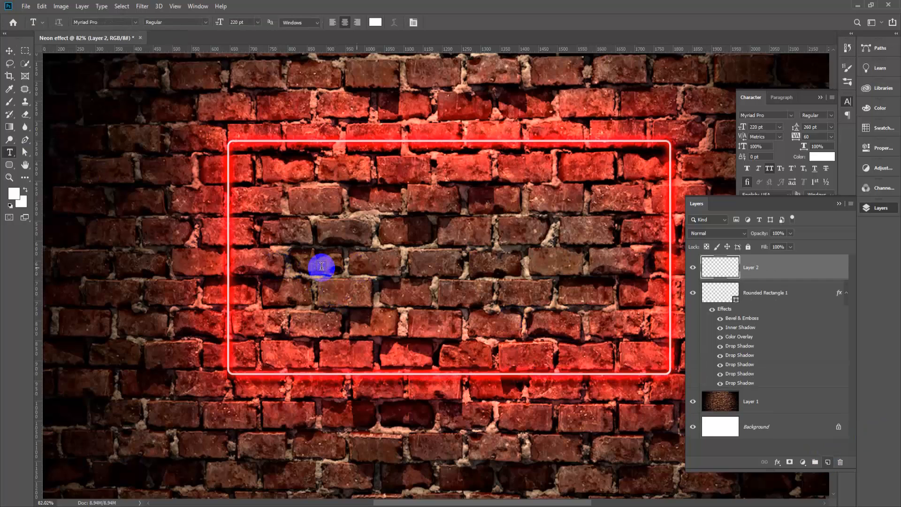
click(404, 323)
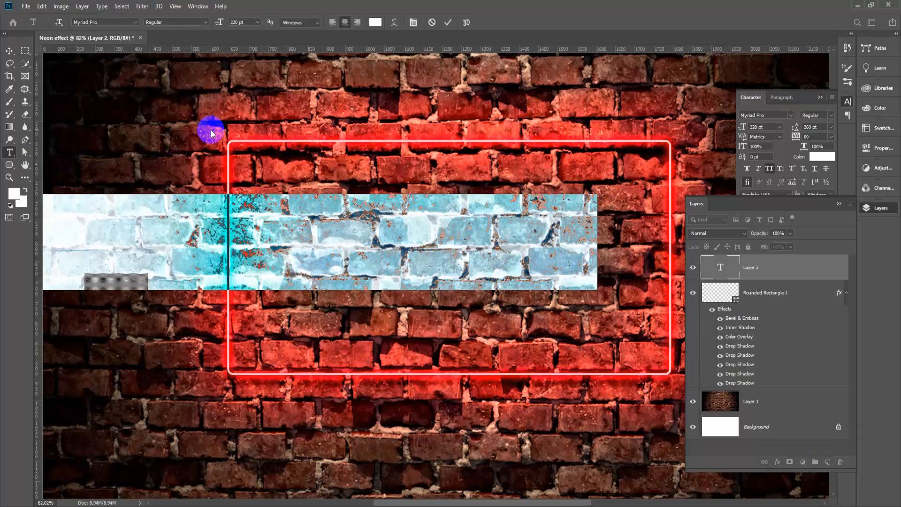
text(LOREM IPSUM)
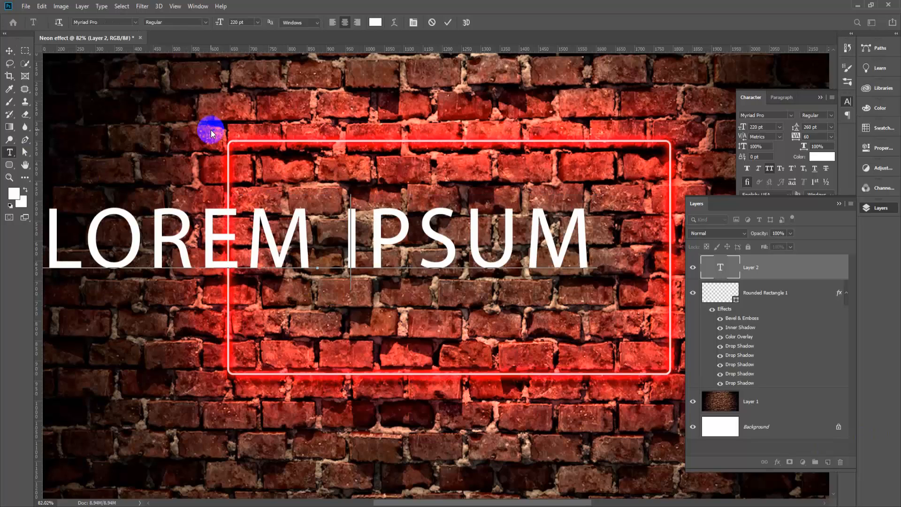
key(Right)
key(Right)
key(Right)
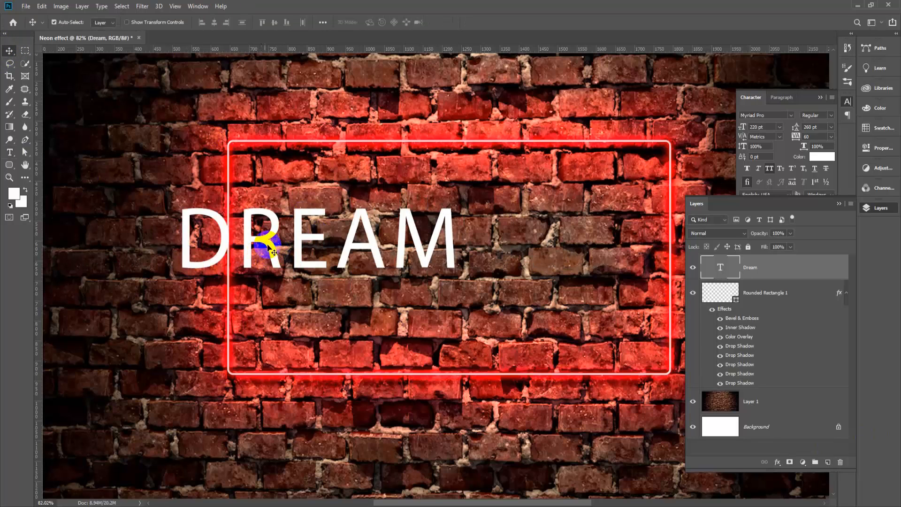
drag(263, 248, 393, 288)
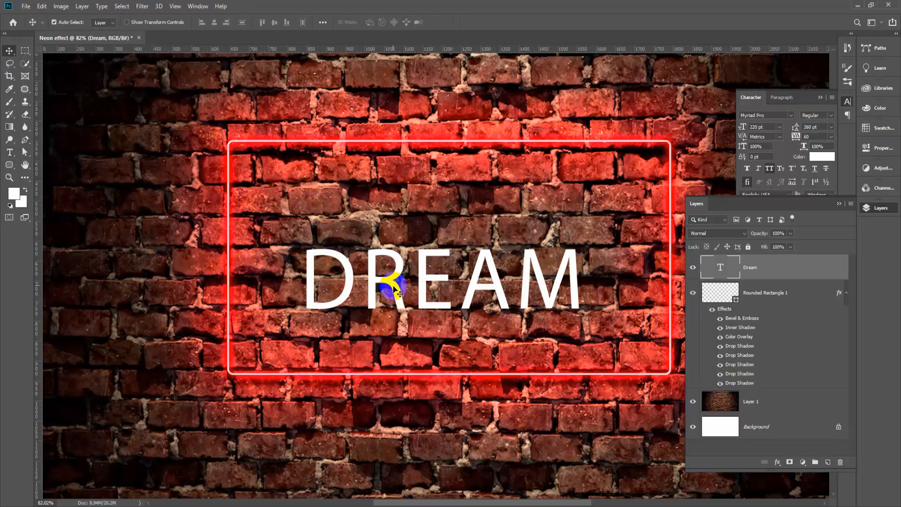
- Change the font of the Dream text to Hello Valentica Regular
double_click(393, 287)
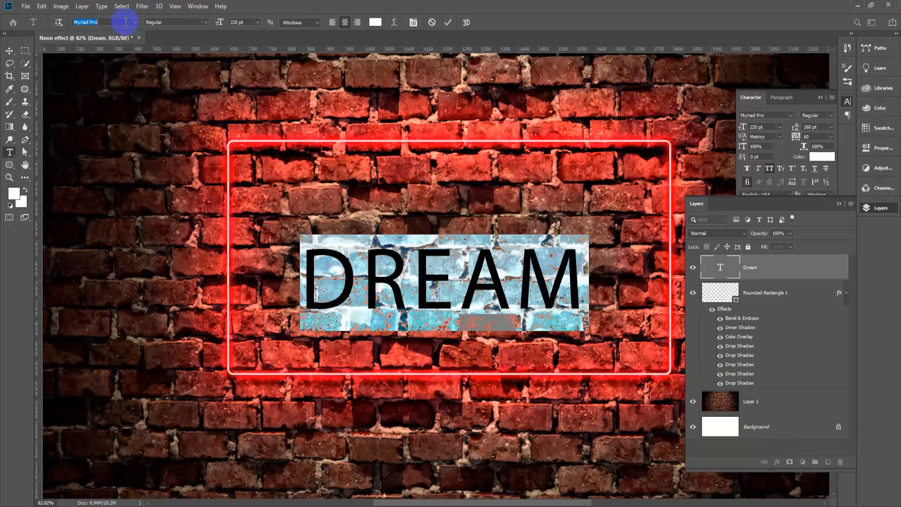
click(126, 22)
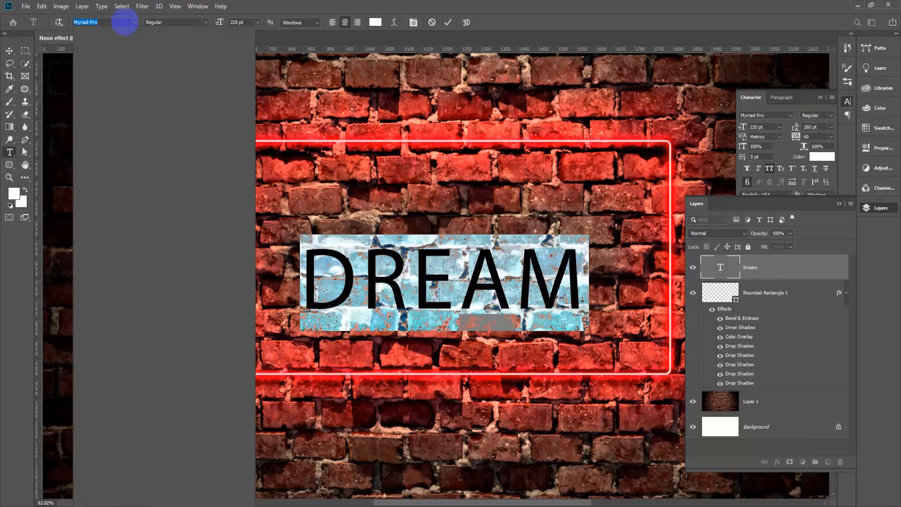
text(helvat)
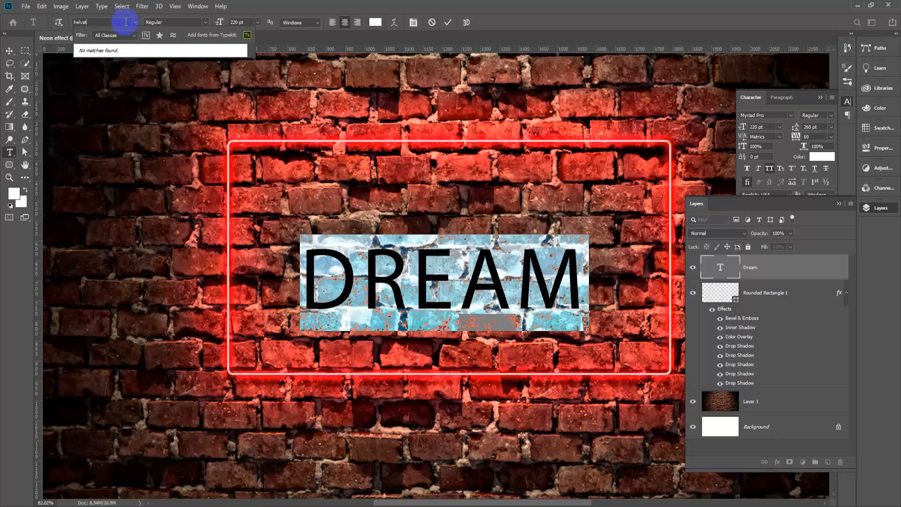
key(BackSpace)
key(BackSpace)
key(BackSpace)
key(BackSpace)
key(BackSpace)
key(BackSpace)
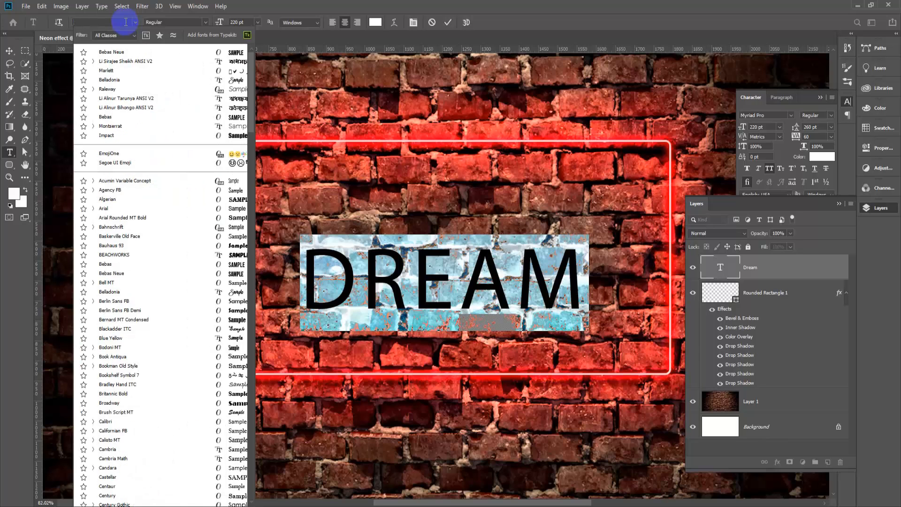
text(valen)
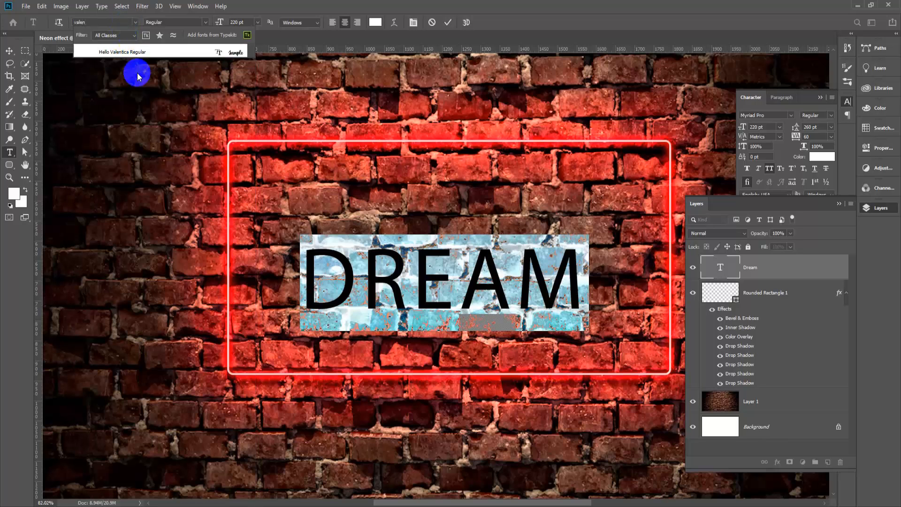
click(141, 52)
click(432, 279)
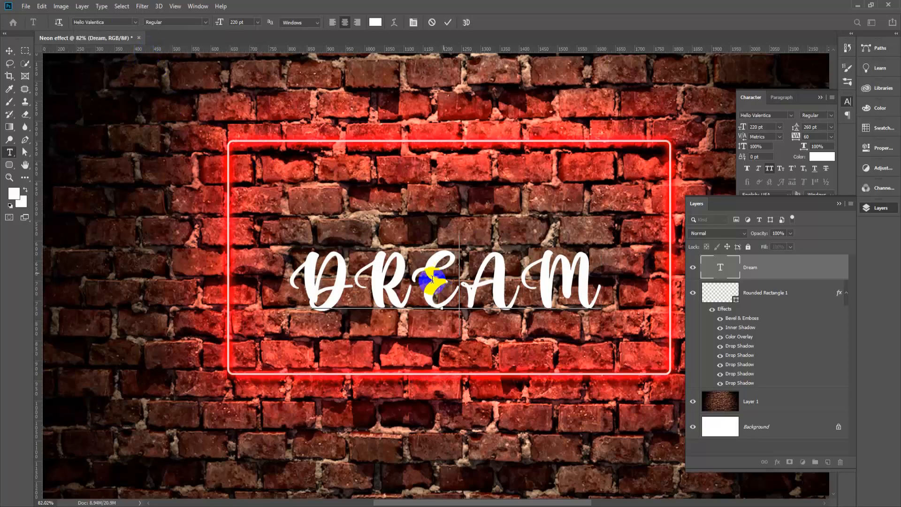
drag(378, 285, 631, 279)
click(631, 280)
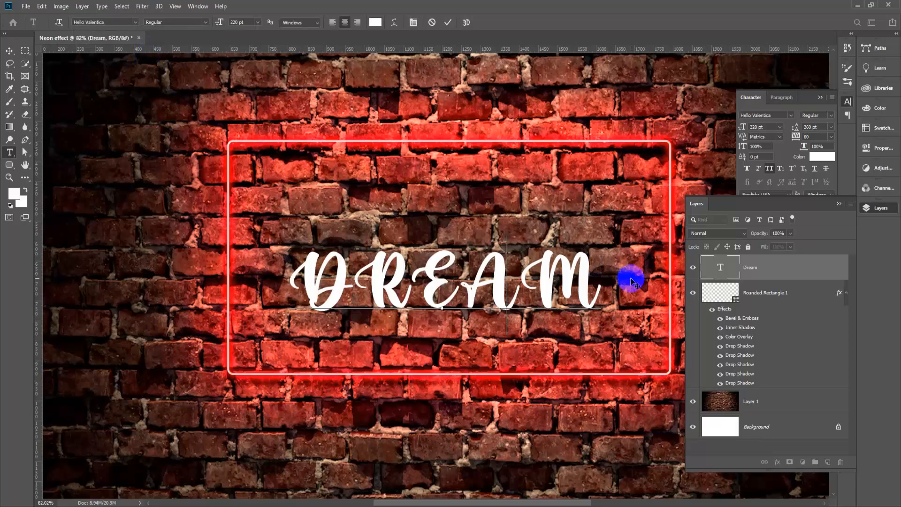
click(379, 294)
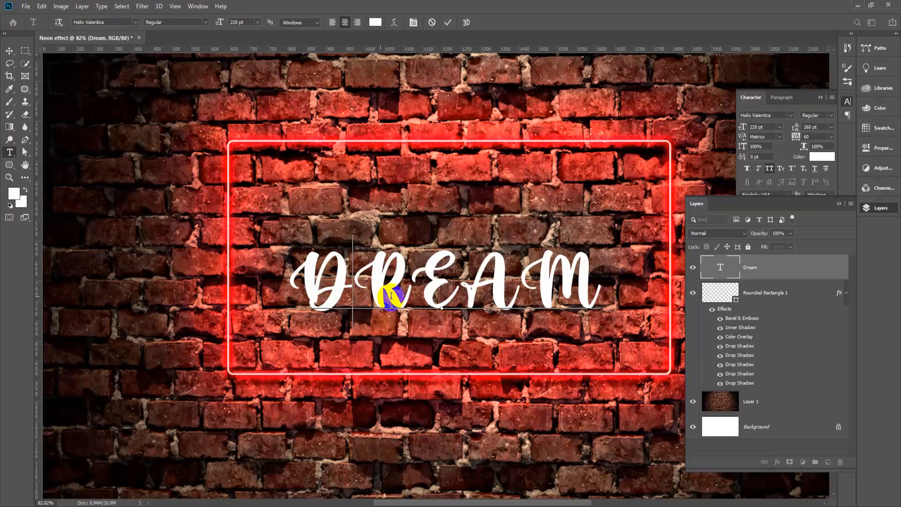
click(493, 296)
click(789, 301)
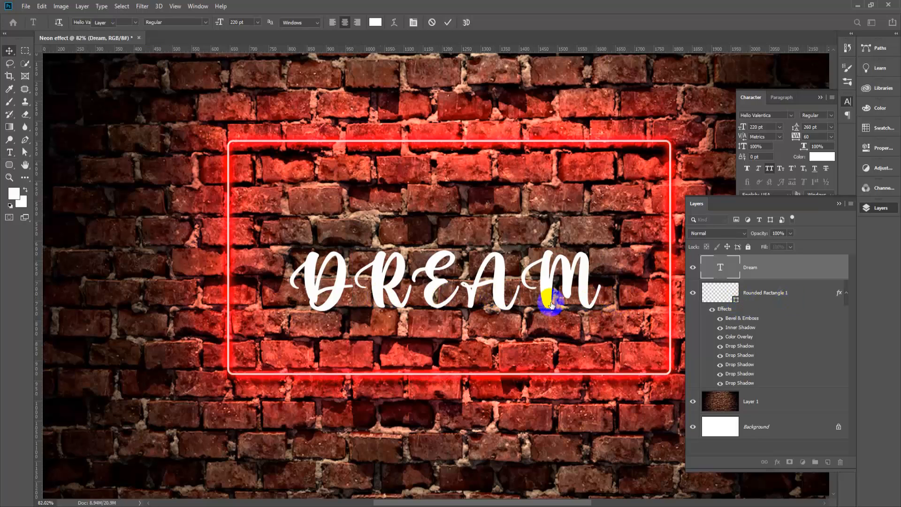
- Select the Dream text inside the neon frame and turn off its All Caps formatting
double_click(545, 292)
drag(366, 287, 625, 288)
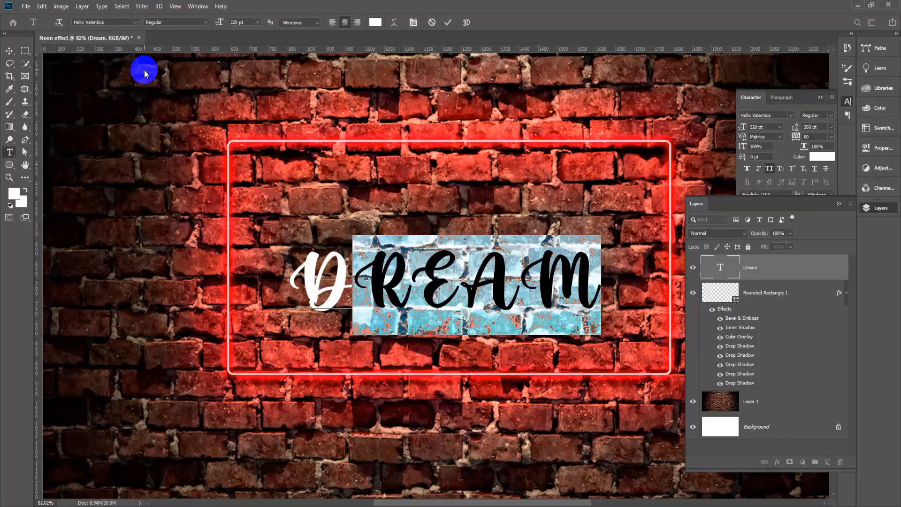
key(ctrl+h)
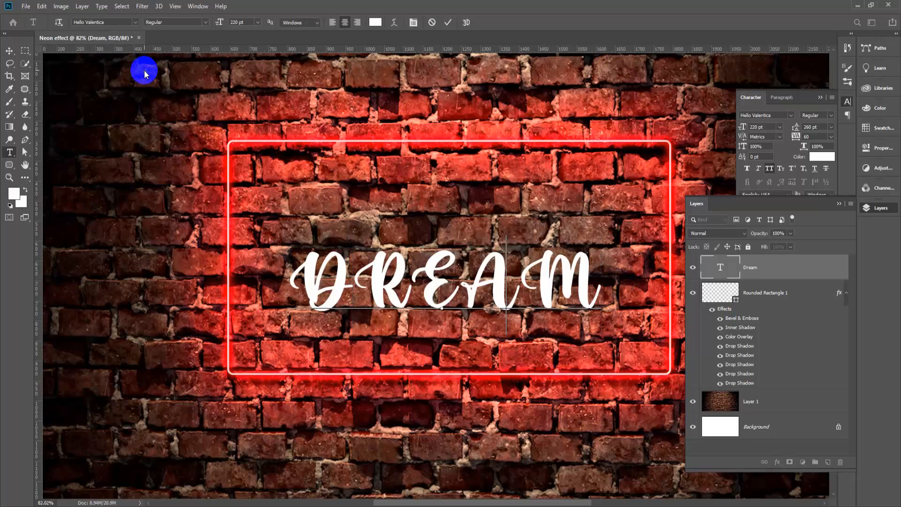
click(454, 272)
double_click(466, 303)
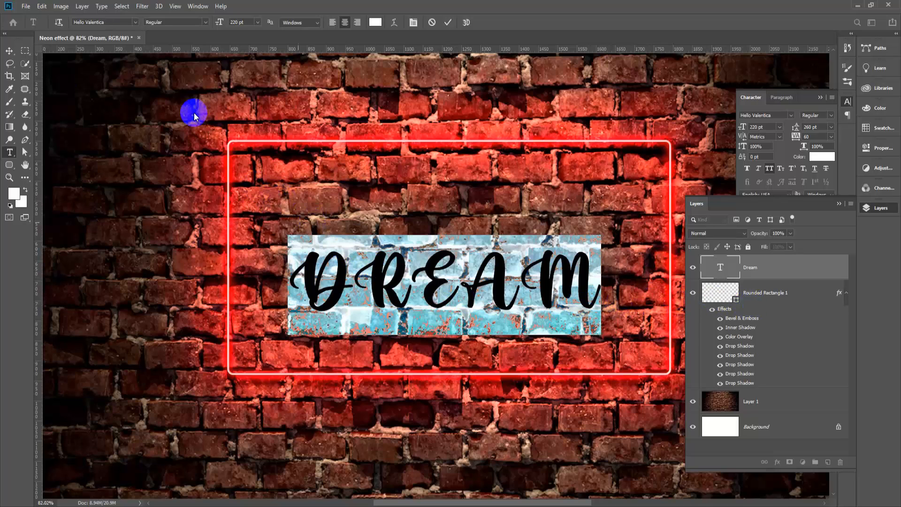
click(406, 262)
drag(353, 282, 620, 280)
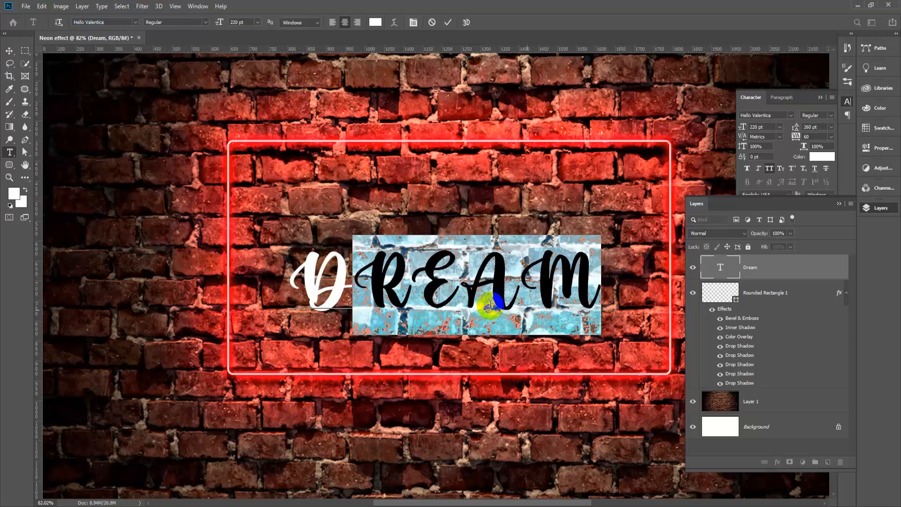
click(413, 23)
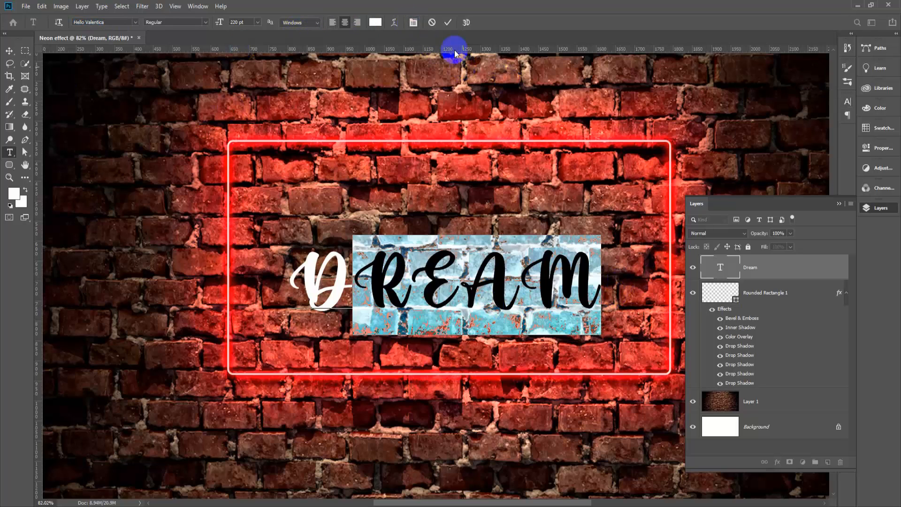
click(413, 23)
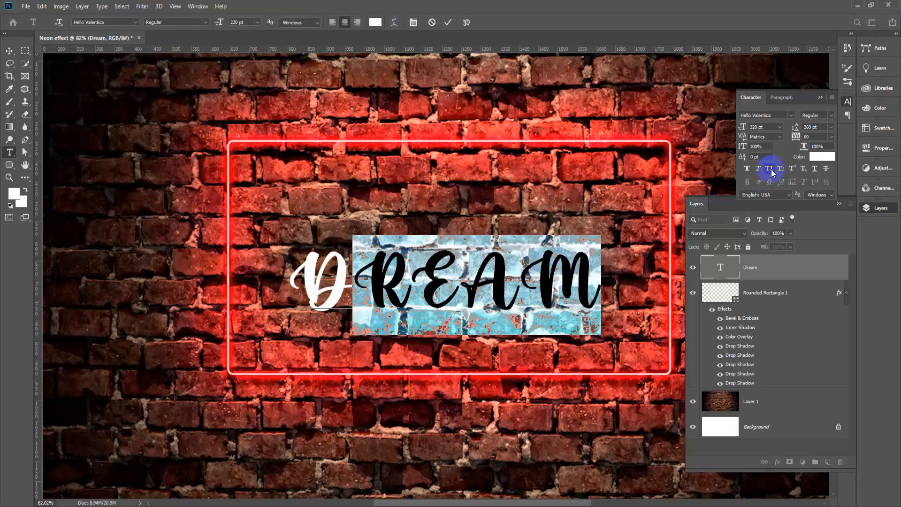
click(770, 169)
click(443, 301)
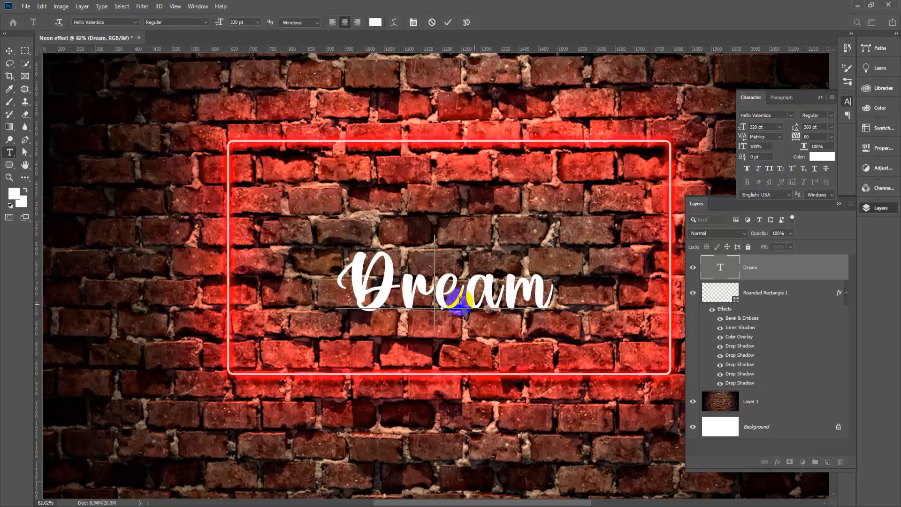
double_click(345, 274)
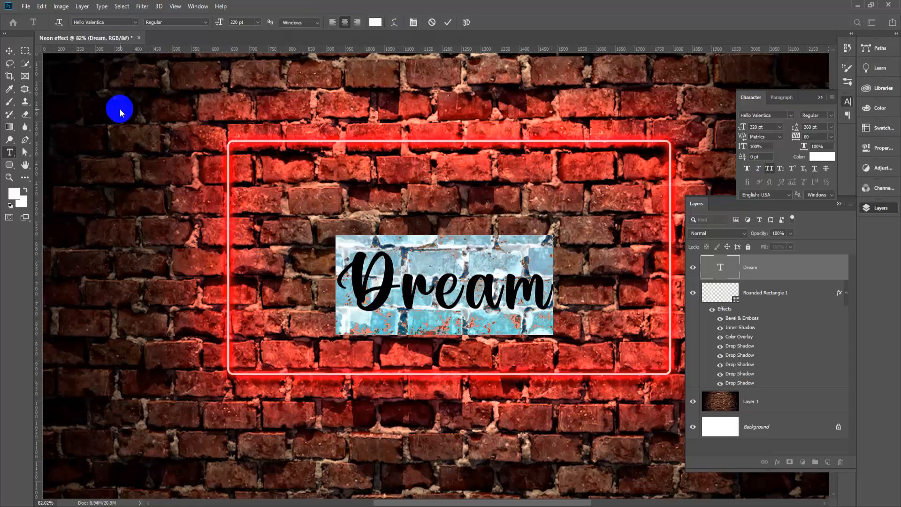
click(9, 50)
- Replace the Dream text inside the frame with NEON
double_click(421, 281)
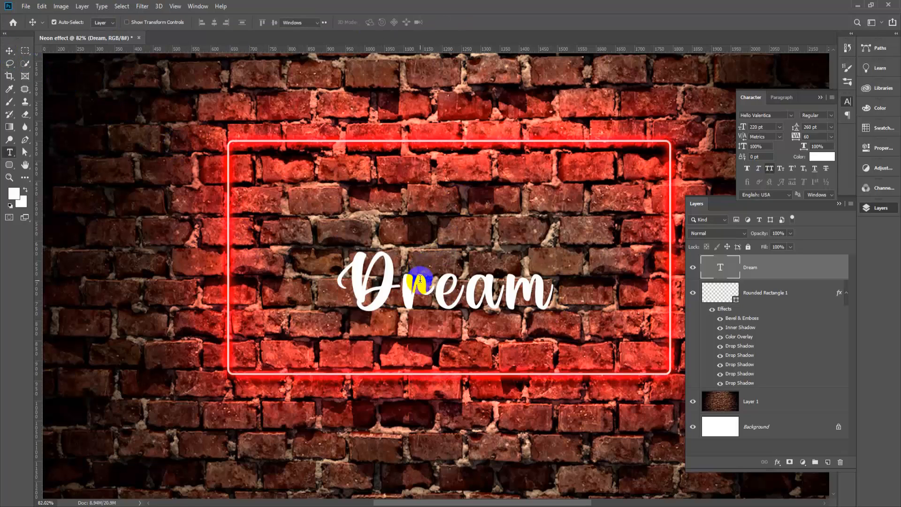
click(444, 291)
double_click(443, 291)
text(NEON)
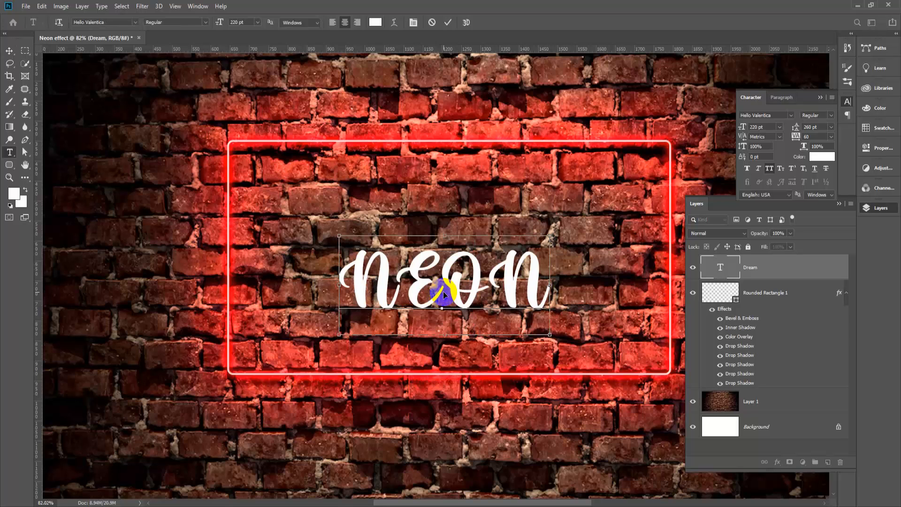
- Replace the word inside the neon frame with WELCOME and commit the text
double_click(444, 291)
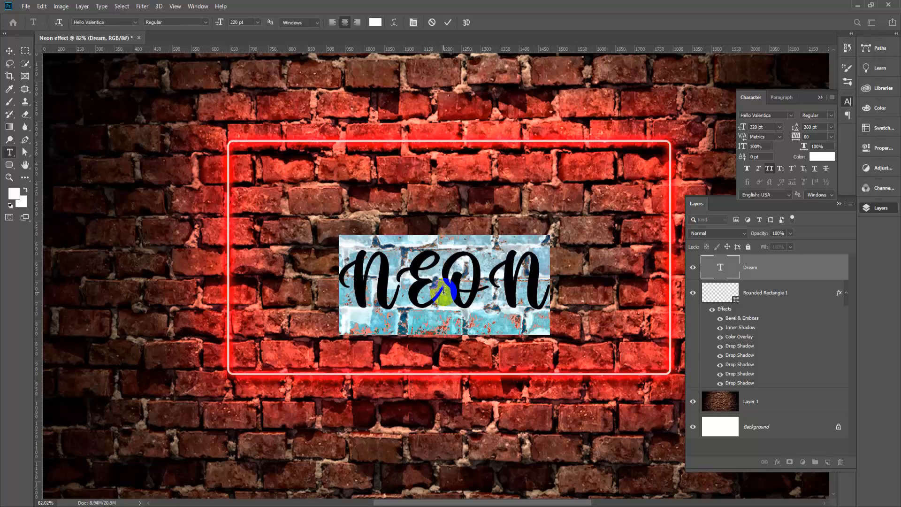
text(DREAM)
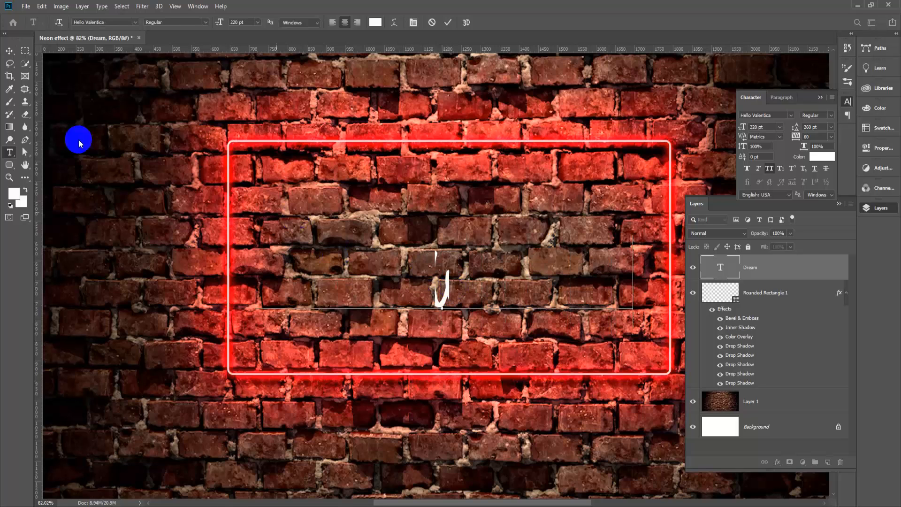
click(10, 50)
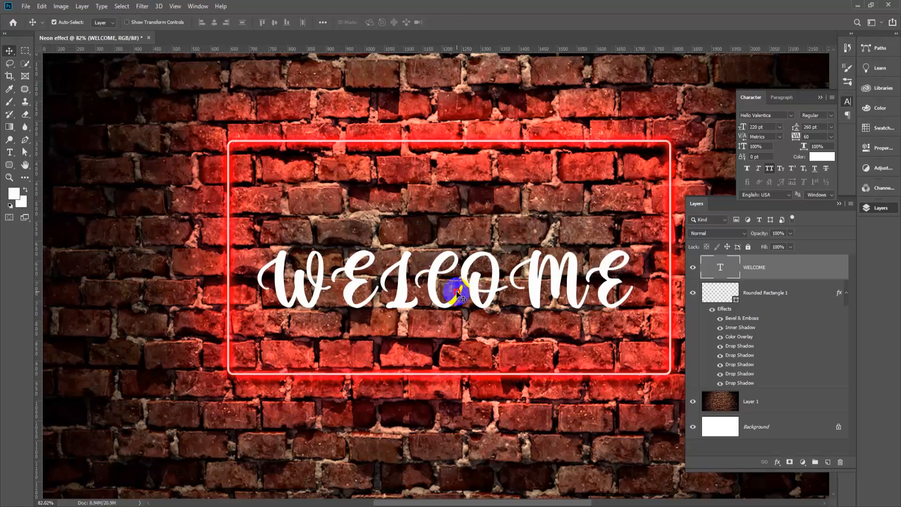
- Change the font of the WELCOME text to Nexa Demo Light
key(t)
double_click(463, 288)
click(114, 22)
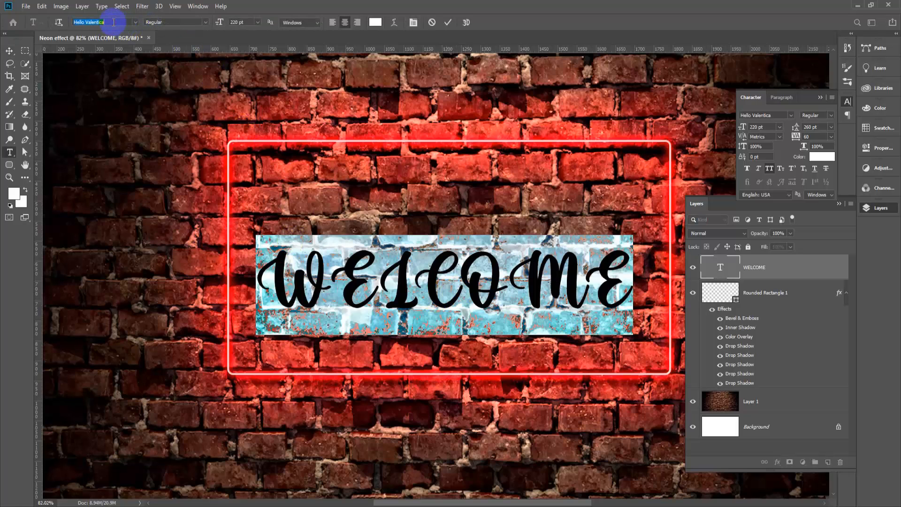
text(nexa)
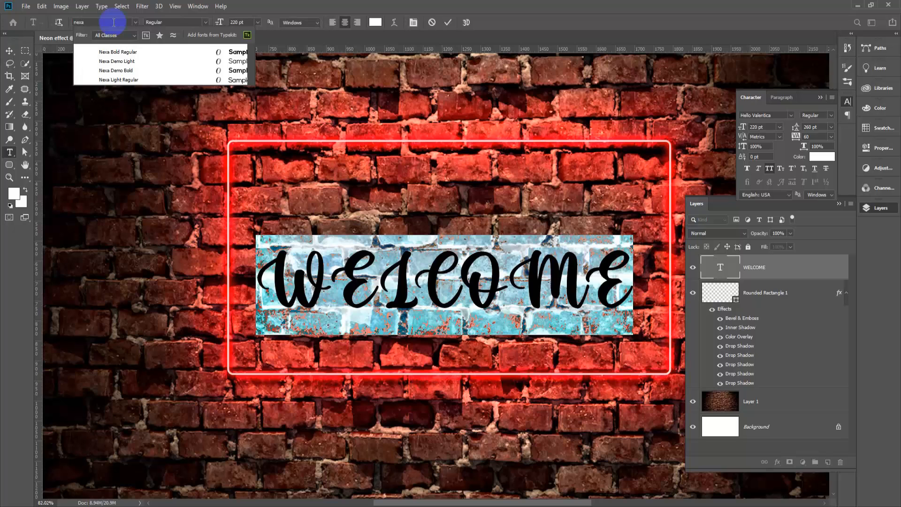
click(133, 61)
click(10, 51)
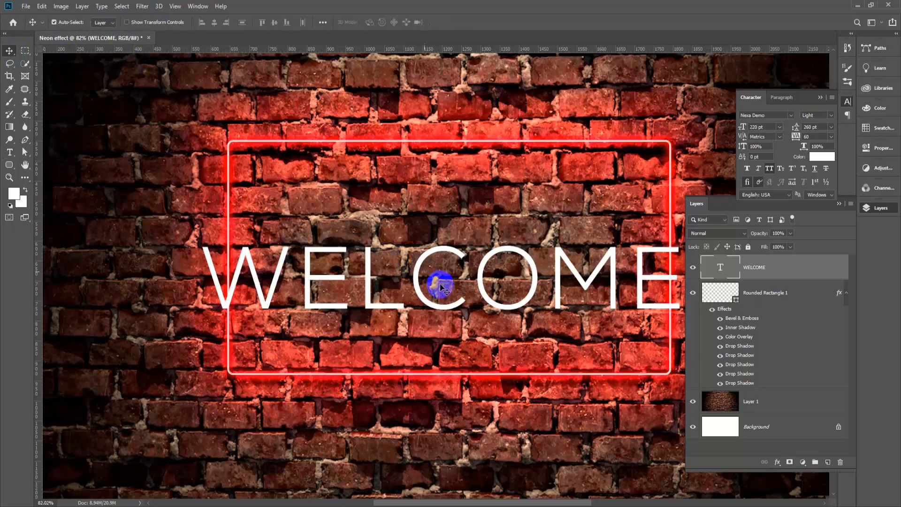
- Scale the WELCOME text down to about 189 pt and position it so it fits inside the neon frame
key(ctrl+0)
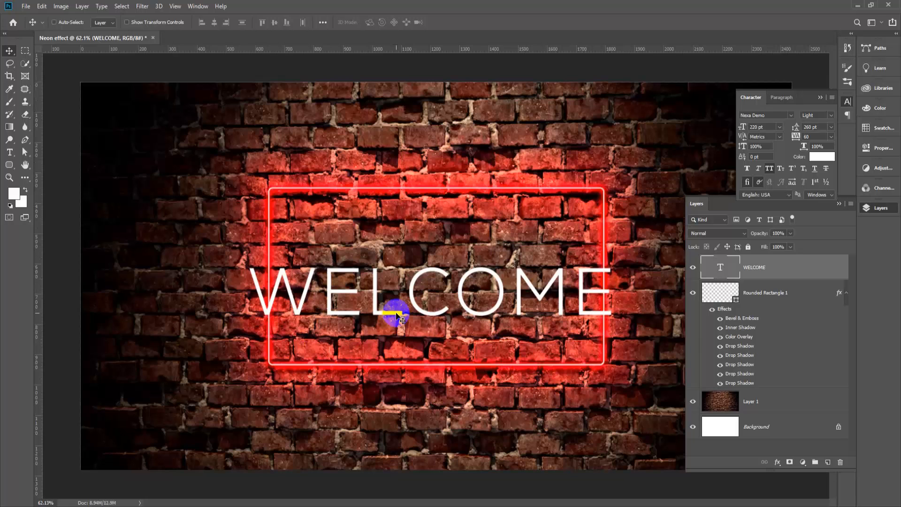
key(ctrl+t)
drag(432, 337, 441, 299)
key(Return)
scroll(413, 359, down, 2)
scroll(477, 297, up, 4)
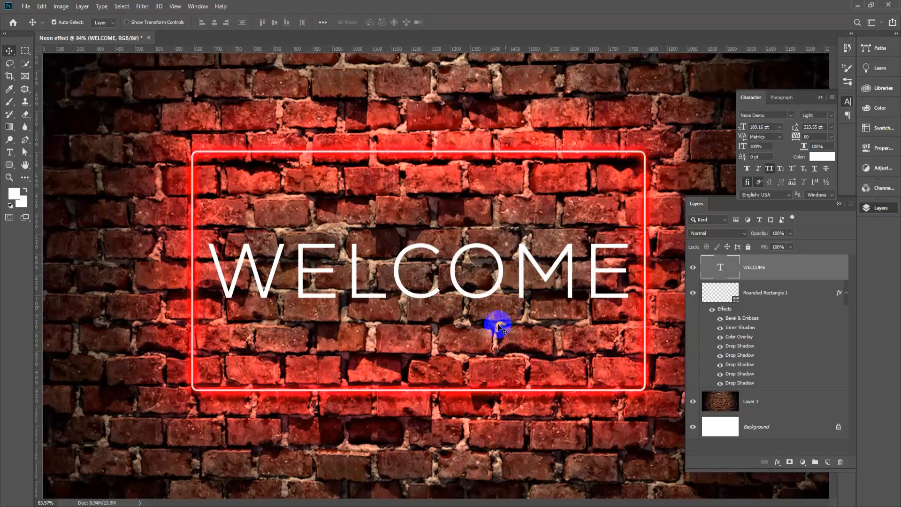
scroll(499, 327, up, 3)
- Open the layer style of the WELCOME text and enable its first four drop shadows
click(792, 262)
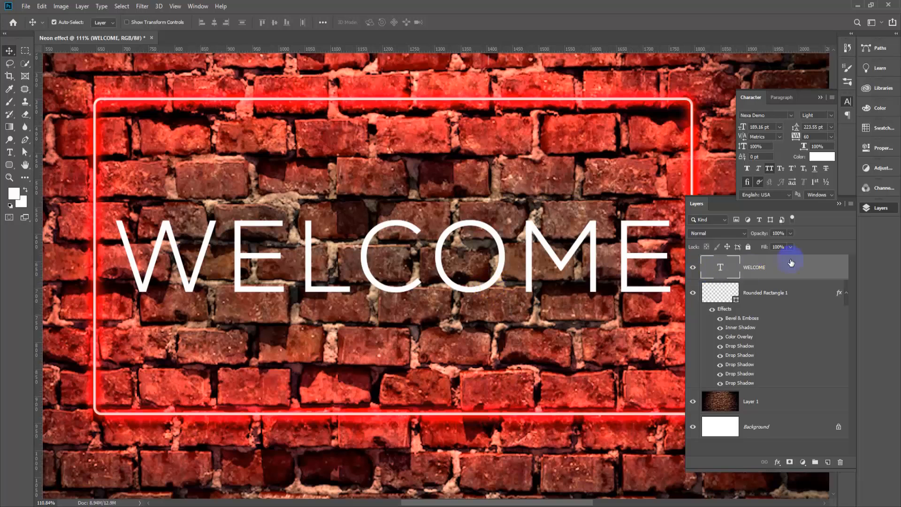
double_click(798, 268)
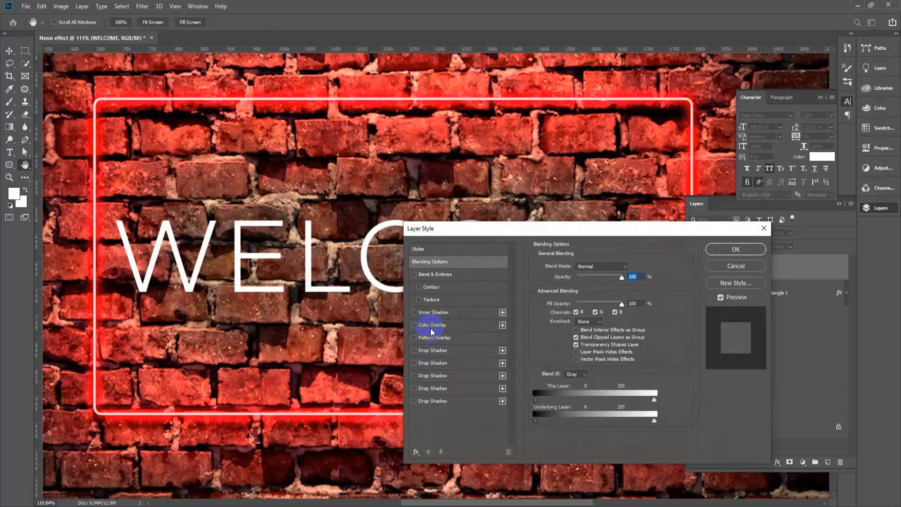
drag(539, 229, 593, 230)
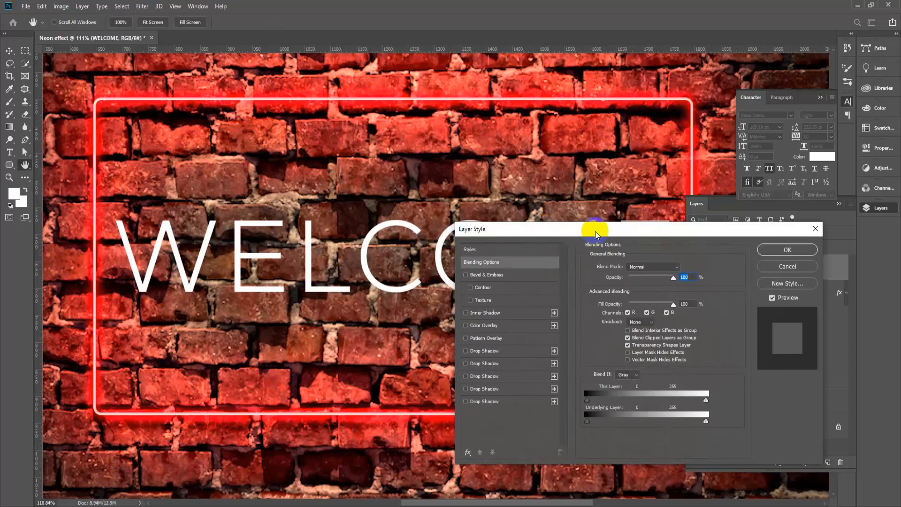
click(486, 352)
drag(725, 231, 818, 233)
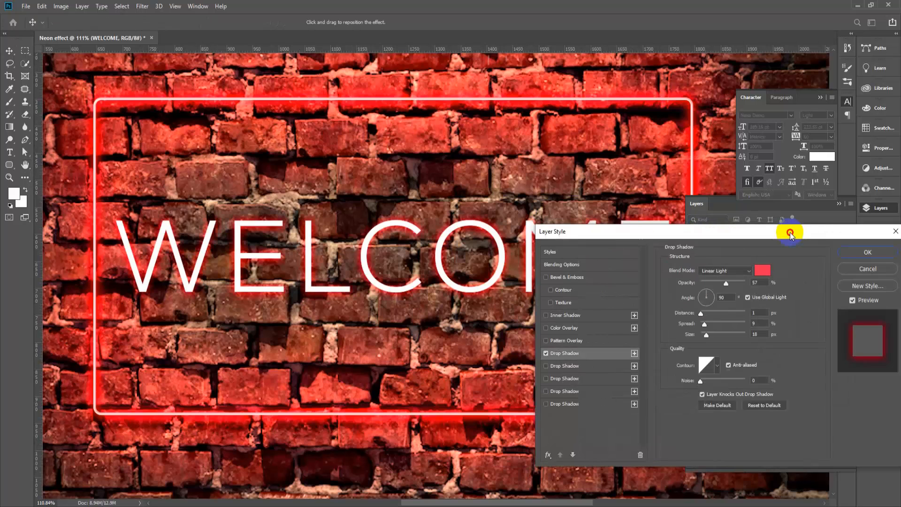
click(583, 370)
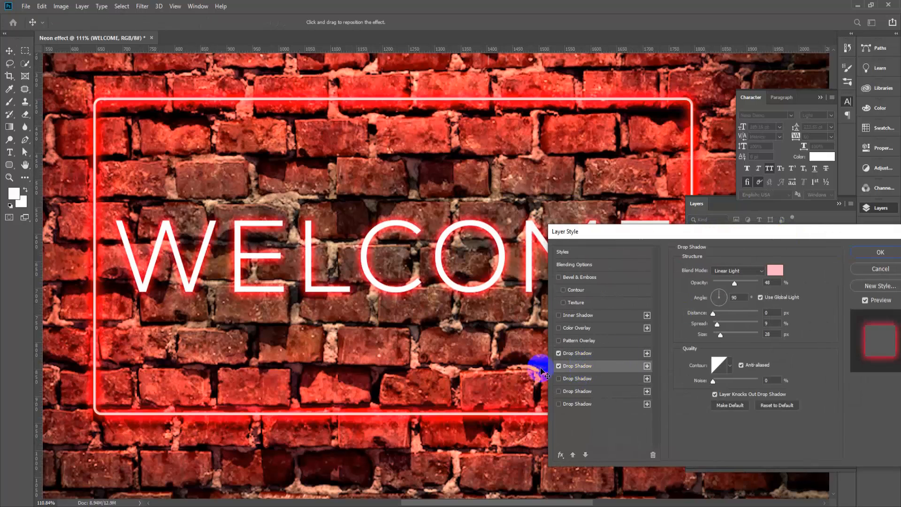
click(588, 383)
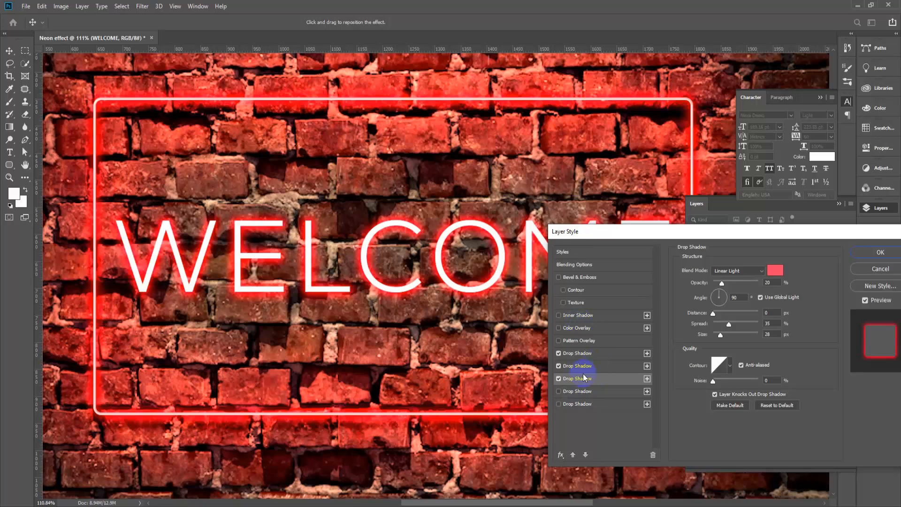
click(581, 392)
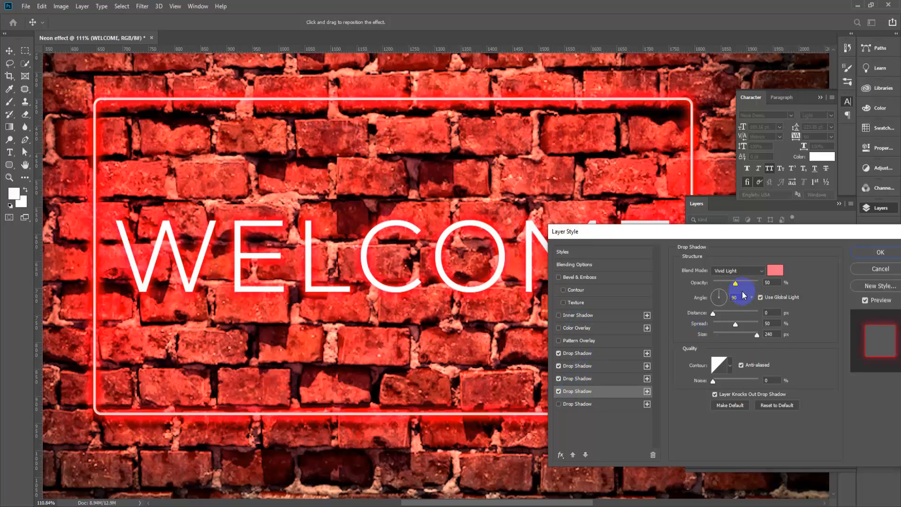
- Lower the fourth drop shadow's opacity to 36% and disable the second drop shadow
mouse_move(737, 283)
mouse_down()
mouse_move(719, 284)
mouse_move(730, 284)
mouse_up()
click(565, 392)
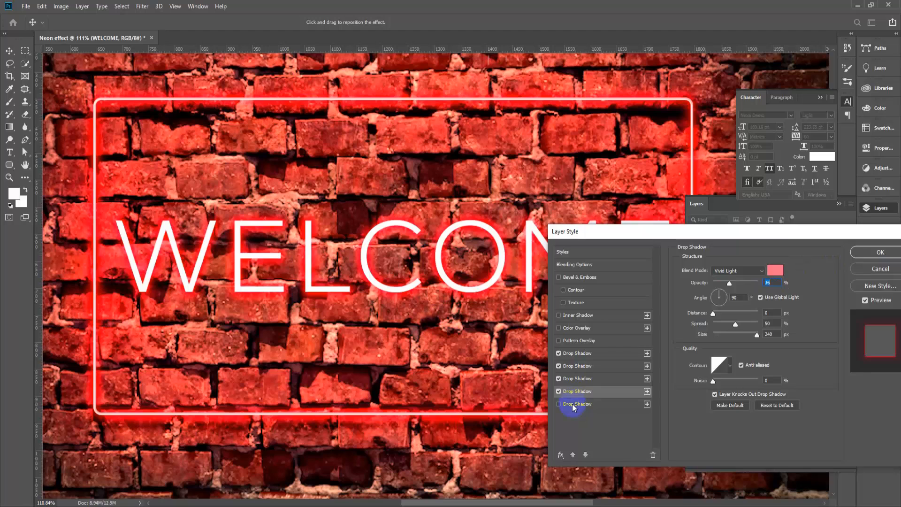
click(557, 366)
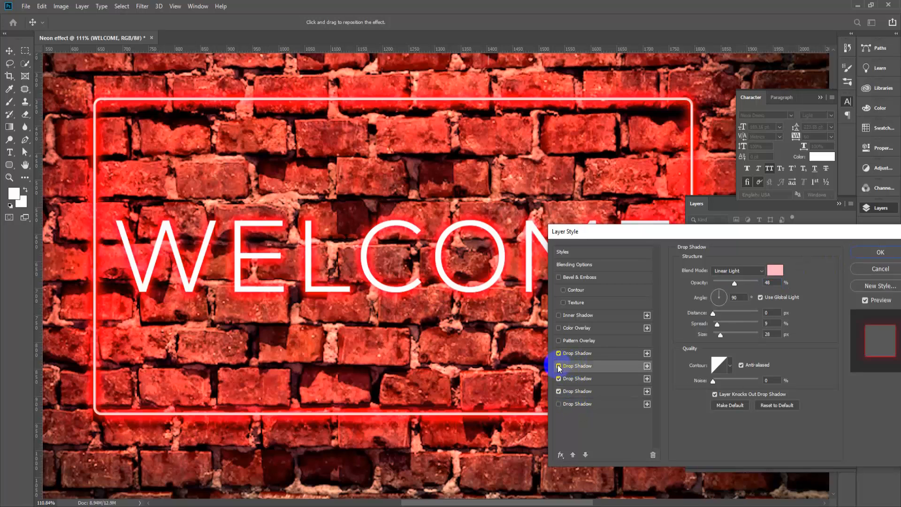
click(559, 366)
- Set the first drop shadow's opacity to 21% and its colour to magenta c718e7
click(583, 357)
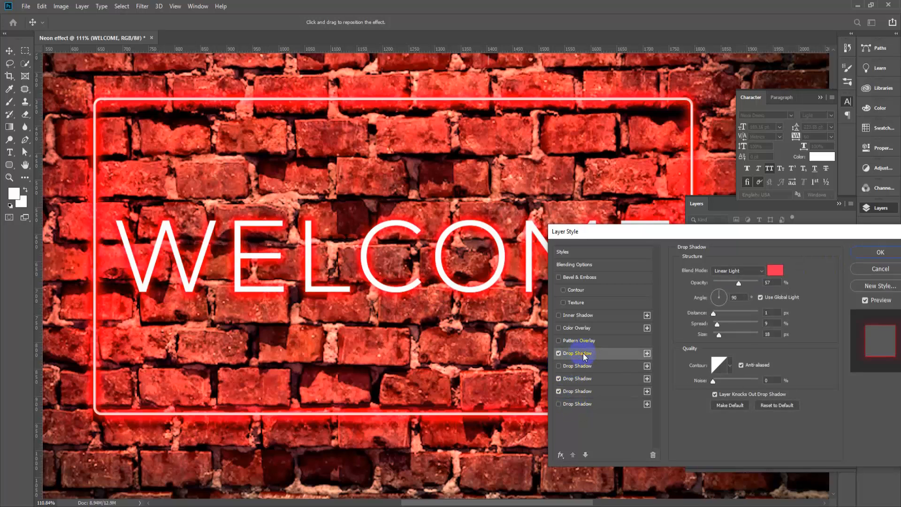
drag(739, 284, 724, 284)
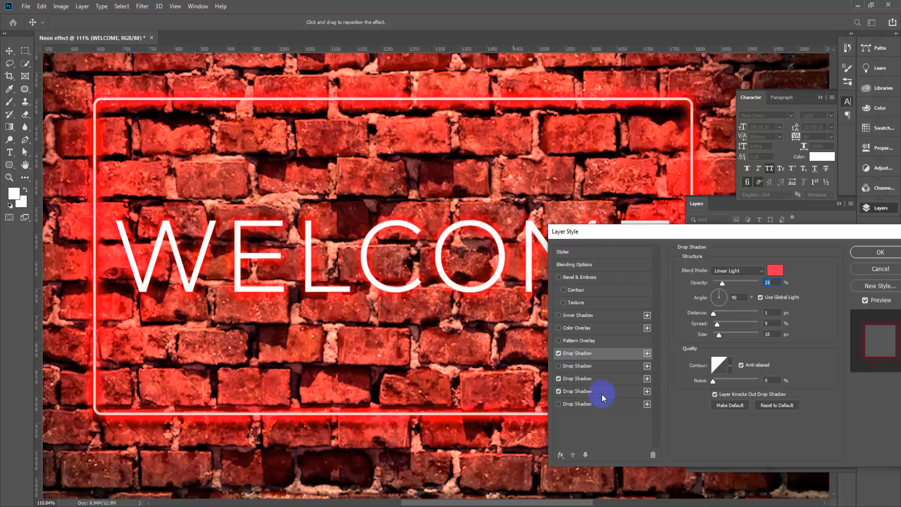
click(775, 270)
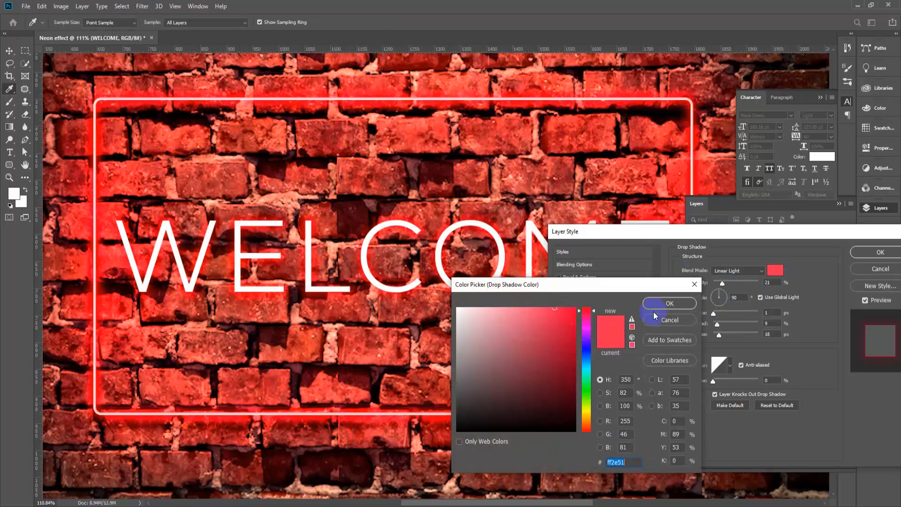
click(586, 332)
click(563, 320)
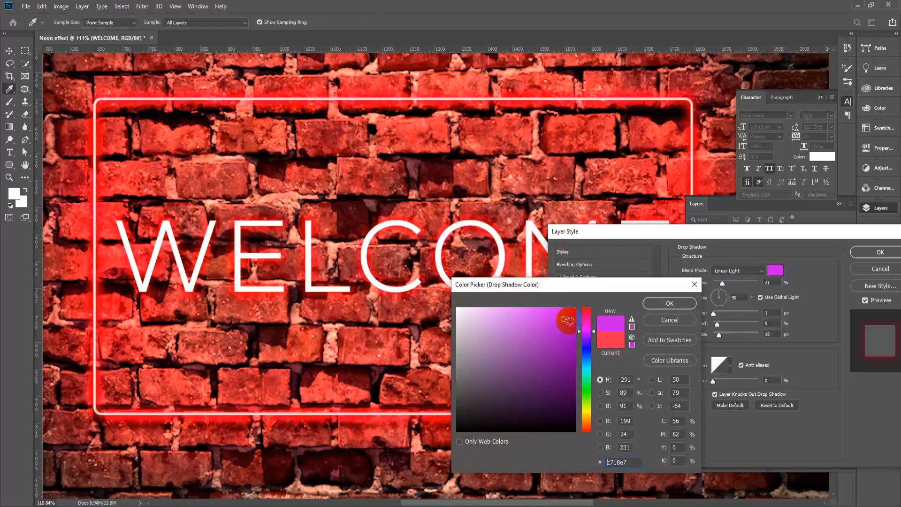
click(670, 304)
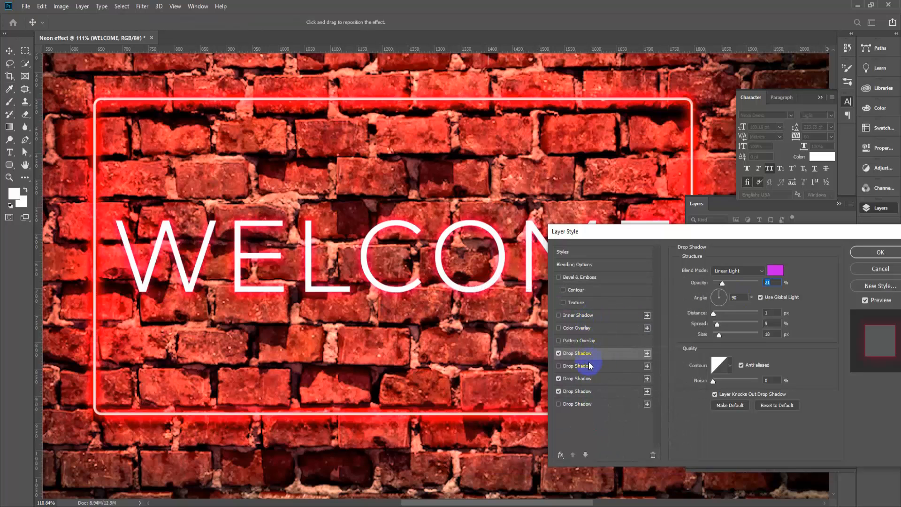
- Change the third drop shadow's colour to a strong magenta-purple
click(578, 379)
click(772, 269)
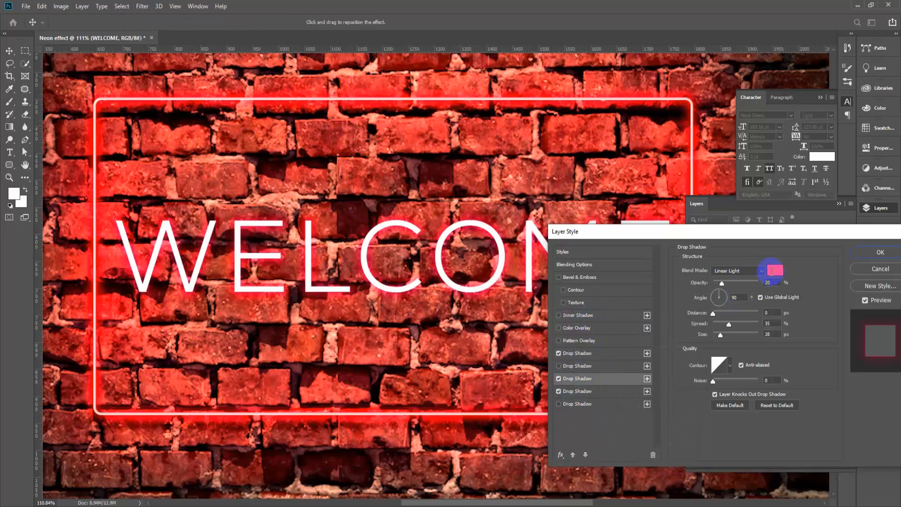
click(588, 334)
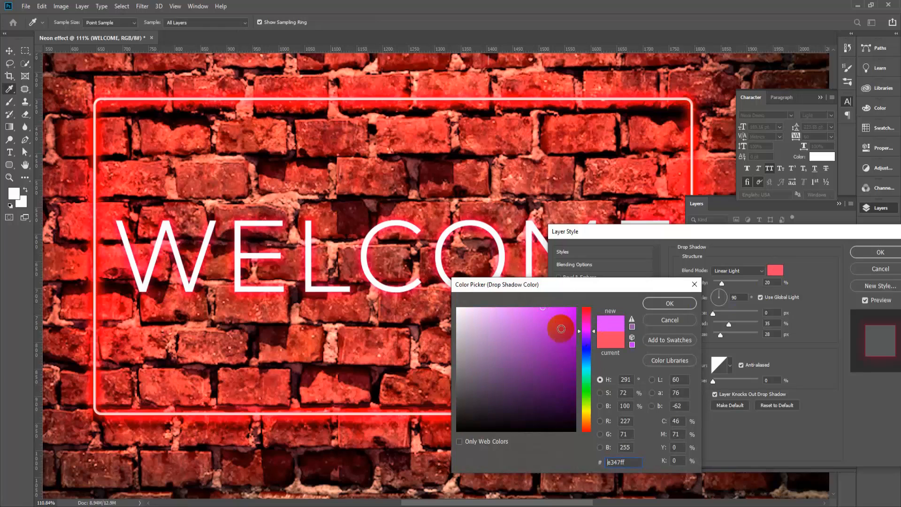
click(560, 327)
click(675, 304)
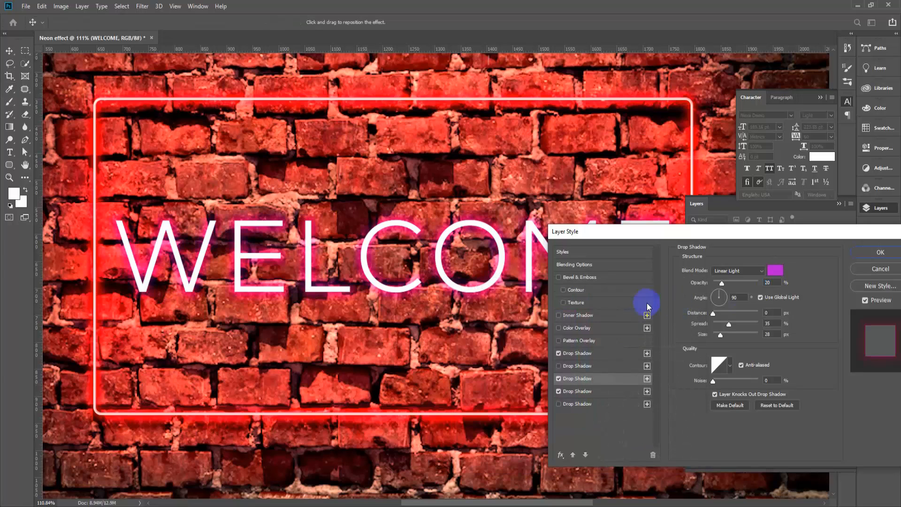
- Enable the fifth drop shadow, lower its opacity to 18% and set its blend mode to Normal
click(579, 404)
click(559, 404)
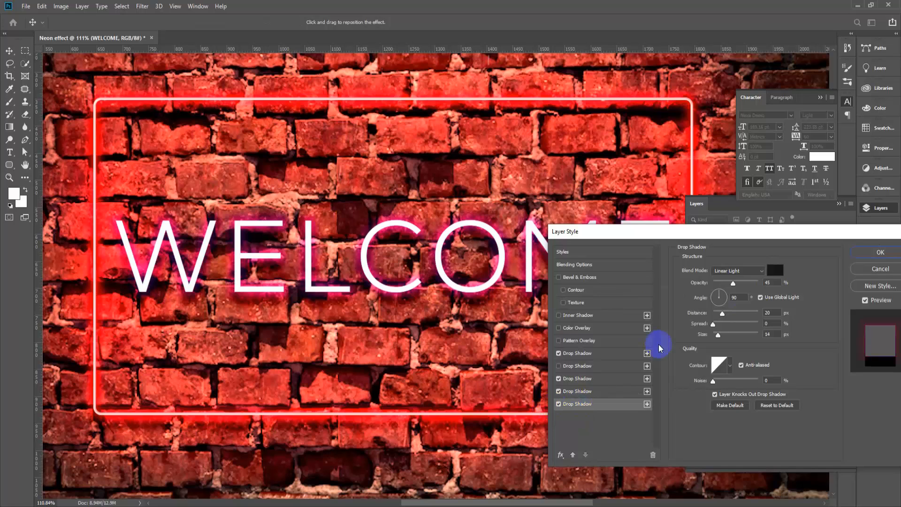
drag(732, 283, 720, 286)
click(739, 270)
click(732, 279)
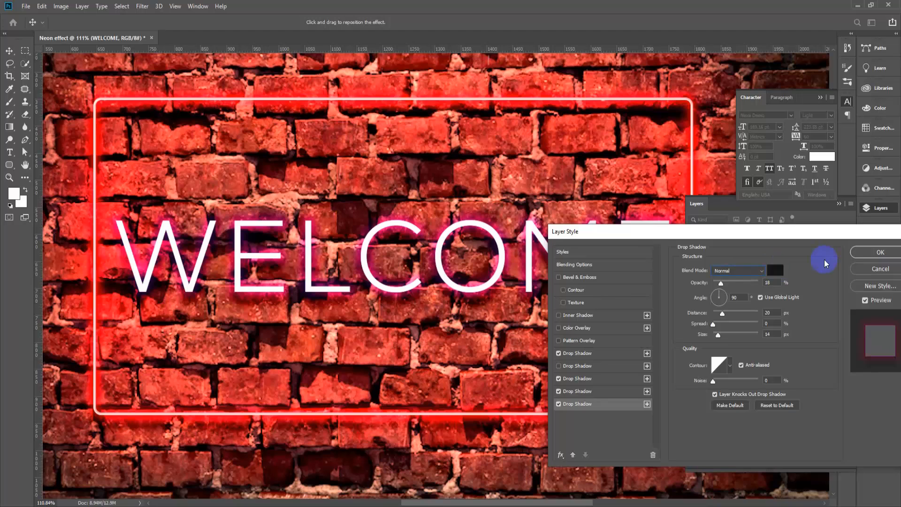
click(757, 271)
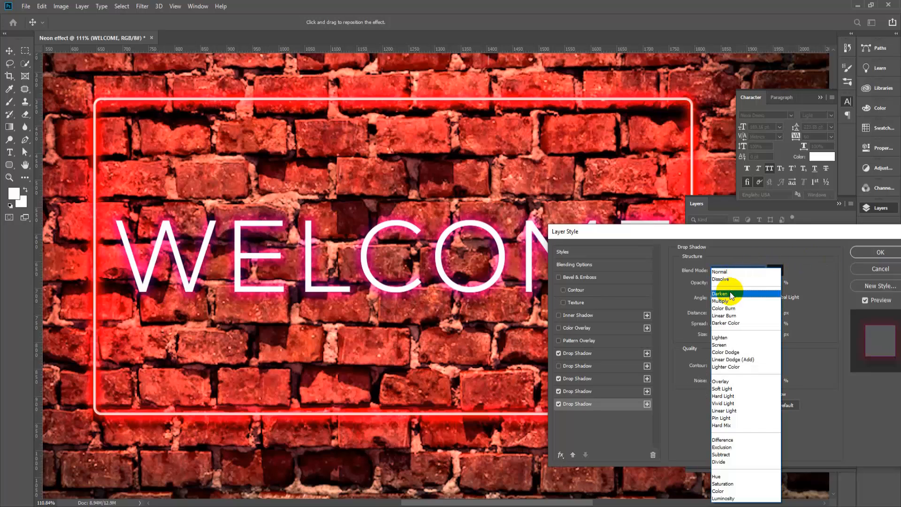
click(733, 295)
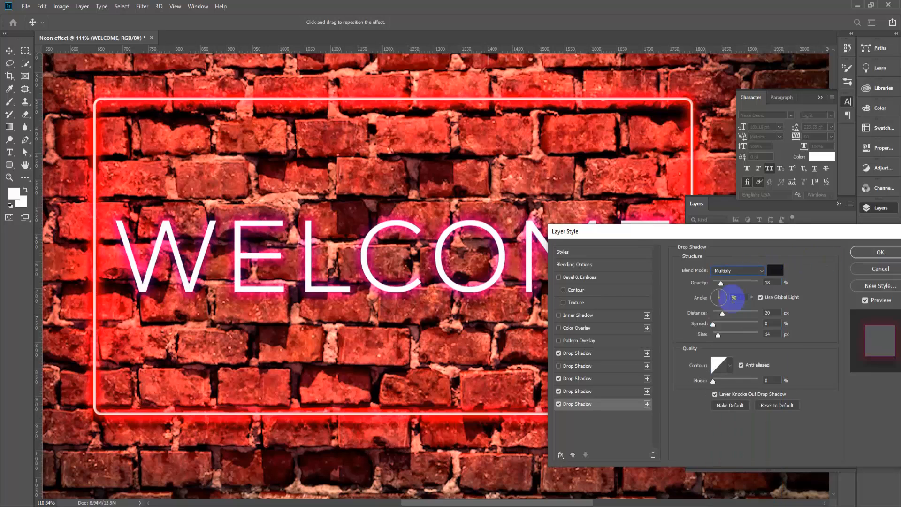
click(738, 272)
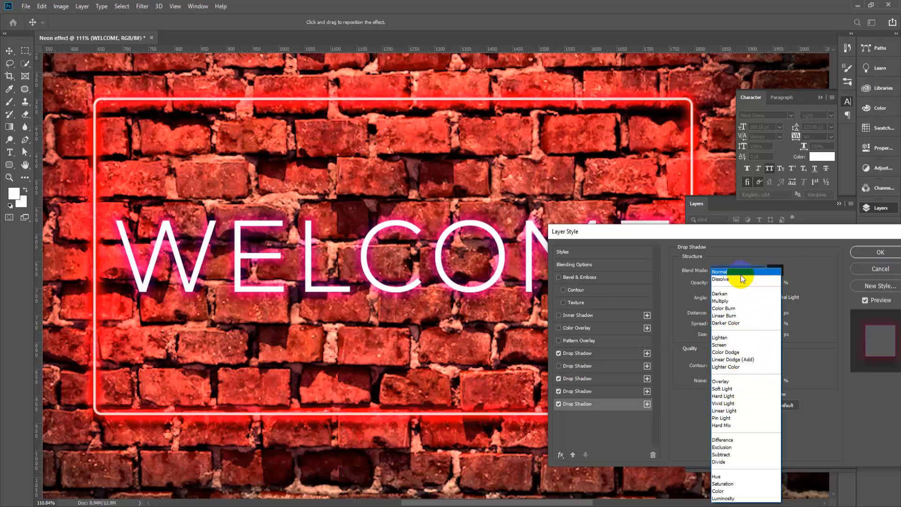
click(747, 274)
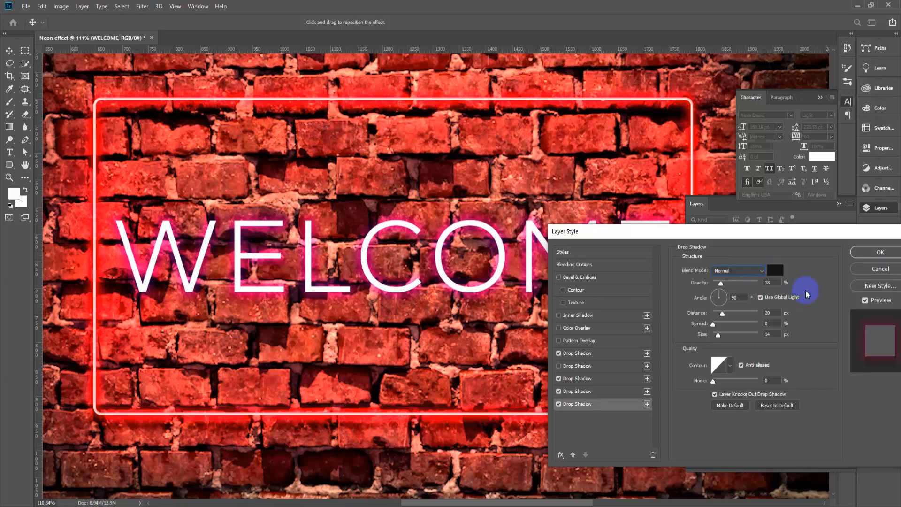
- Set the fifth drop shadow's opacity to 24% and distance to 12 px, and increase its size for a softer edge
drag(721, 283, 729, 284)
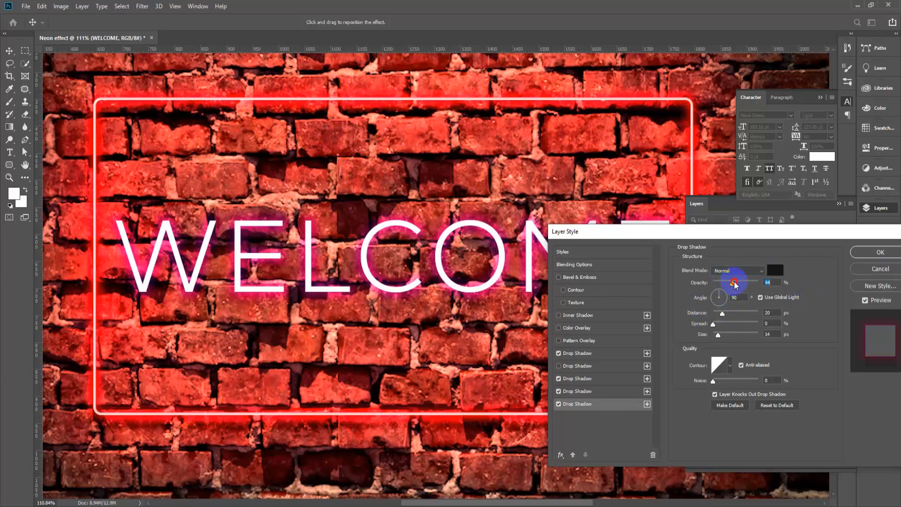
drag(719, 338, 719, 284)
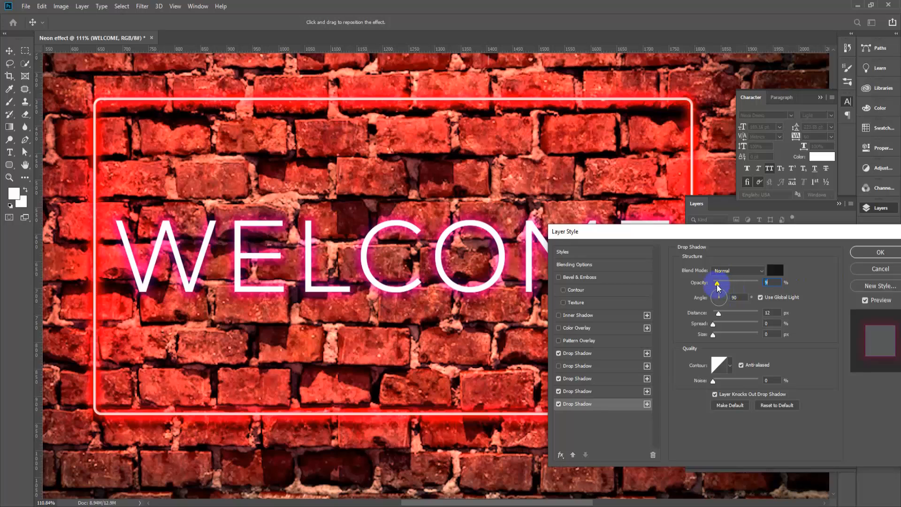
drag(716, 284, 730, 285)
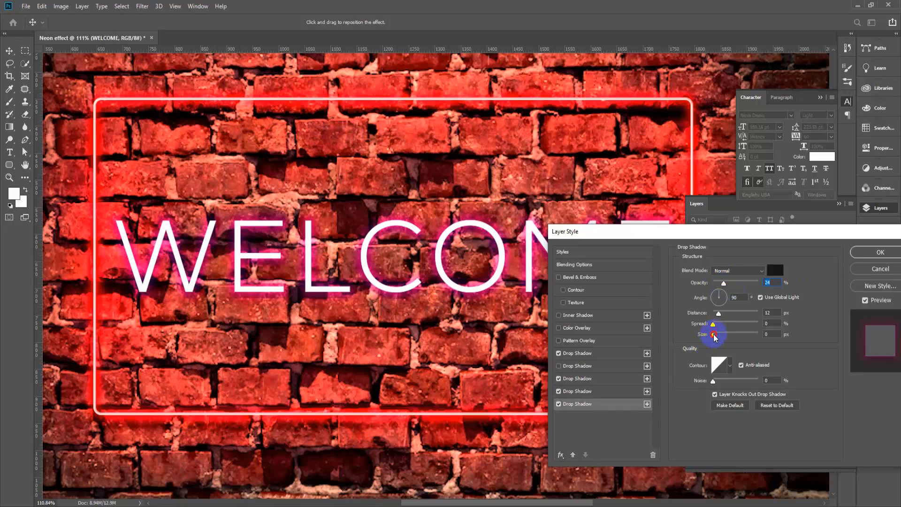
drag(714, 337, 724, 339)
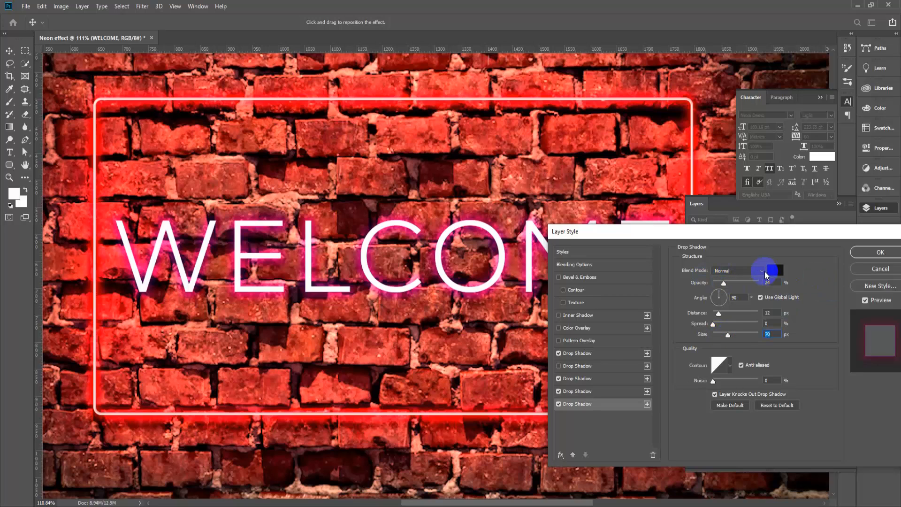
- Change the third drop shadow's colour to the lighter magenta d950f2
click(591, 392)
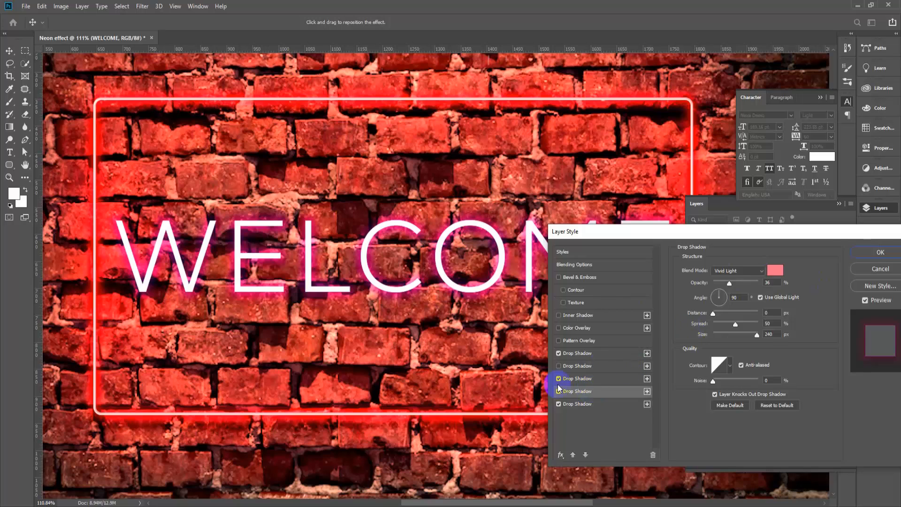
click(578, 378)
click(775, 271)
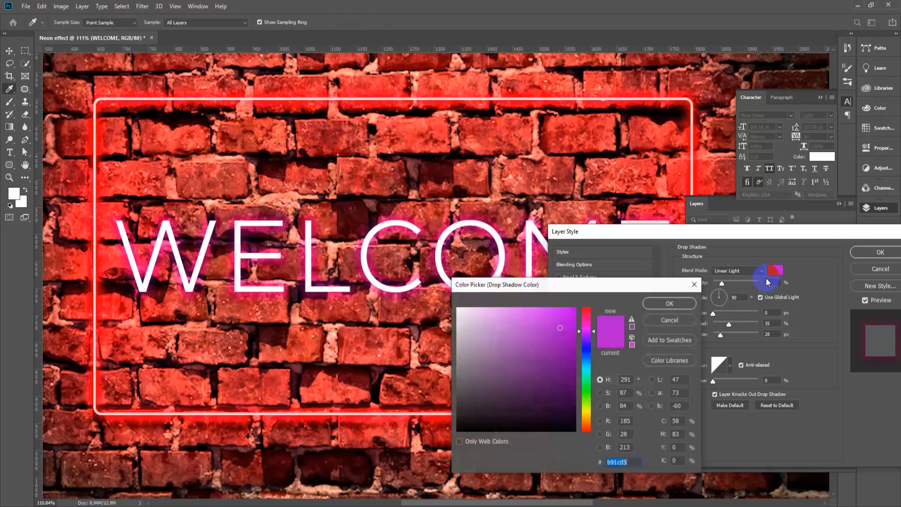
click(537, 314)
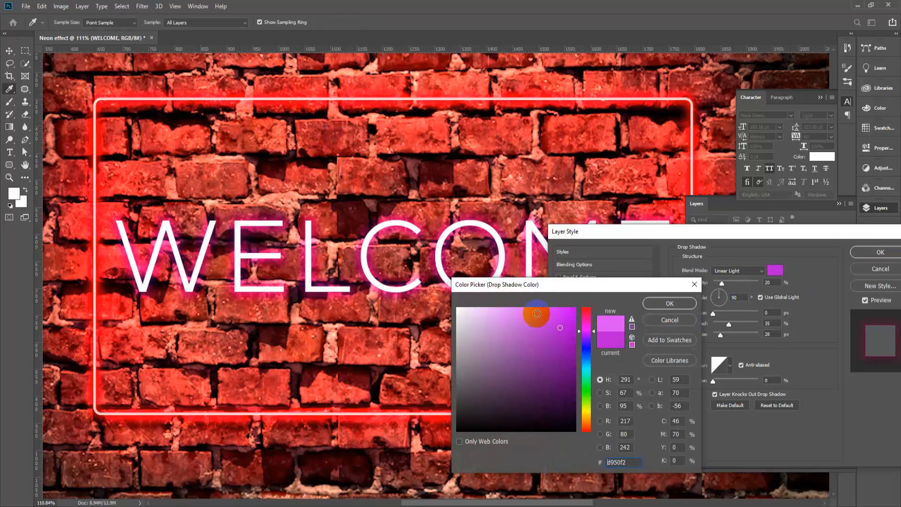
click(659, 308)
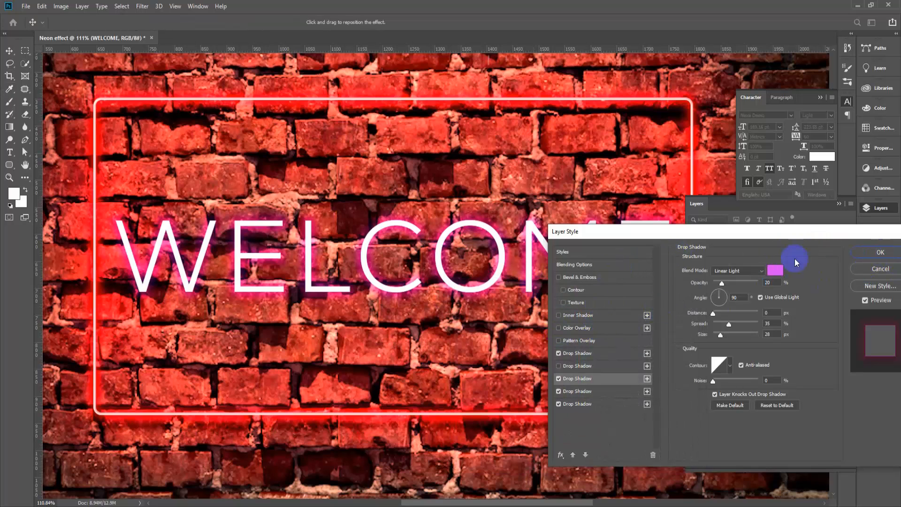
- Enable the pale cream Color Overlay on the WELCOME text, keep Bevel & Emboss off and apply the layer style
click(568, 329)
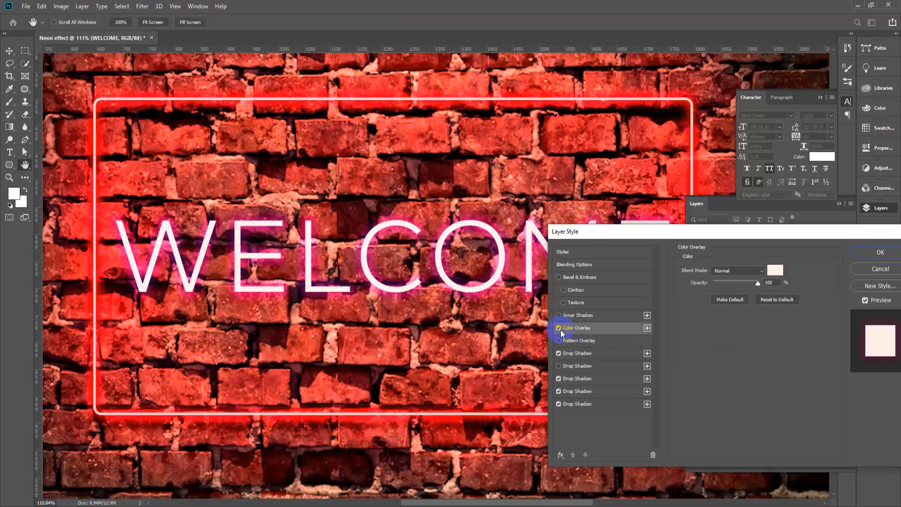
click(559, 328)
click(586, 330)
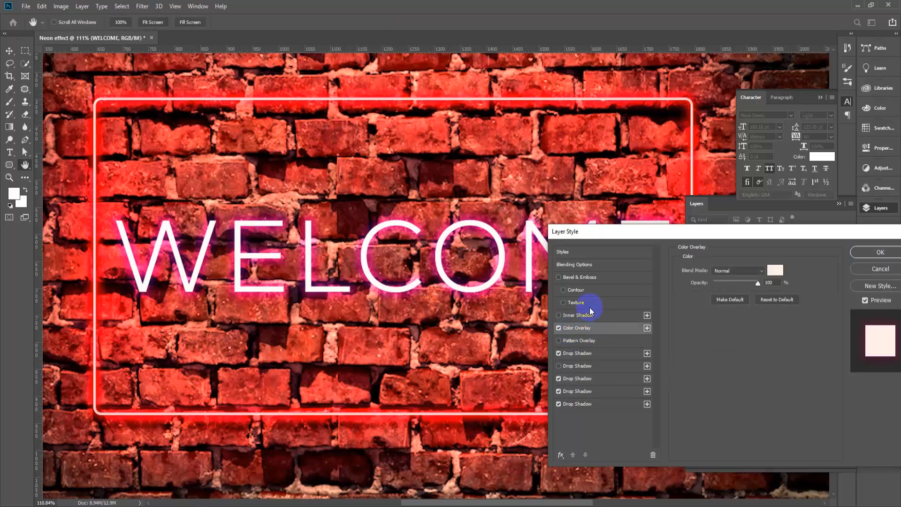
click(581, 278)
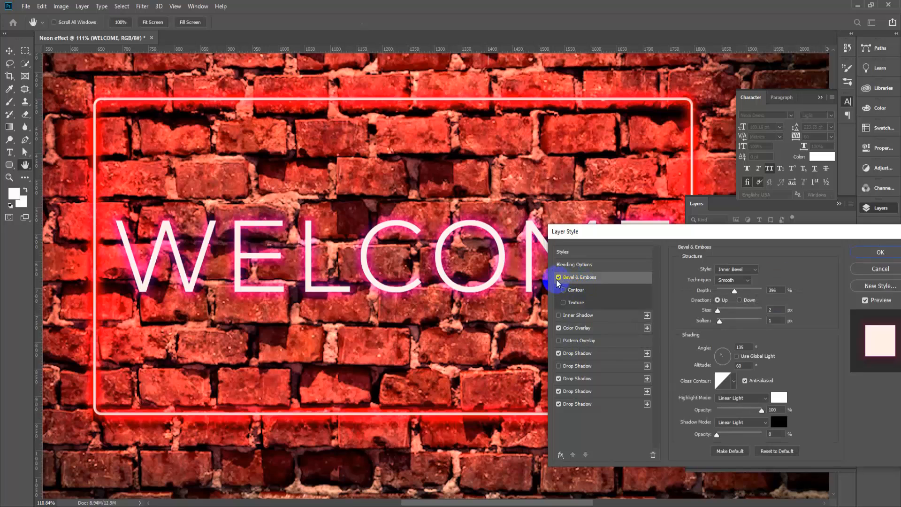
click(559, 277)
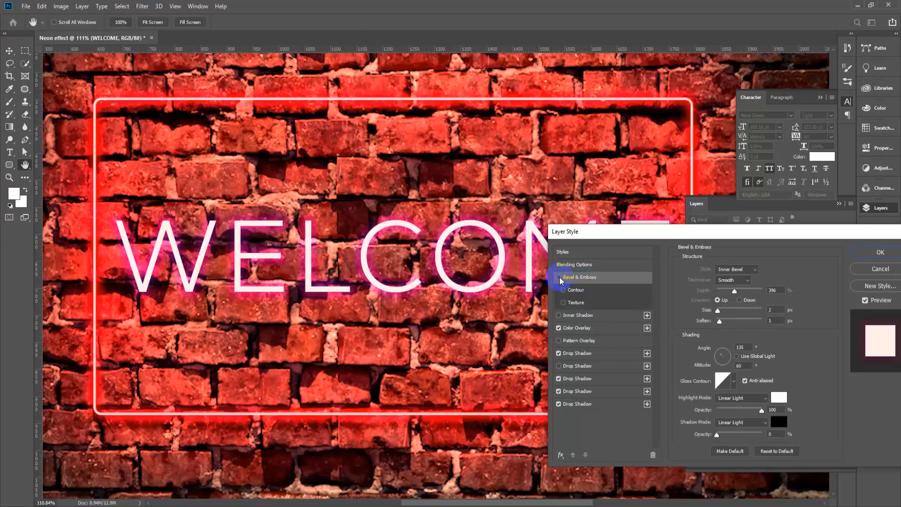
click(881, 254)
click(880, 253)
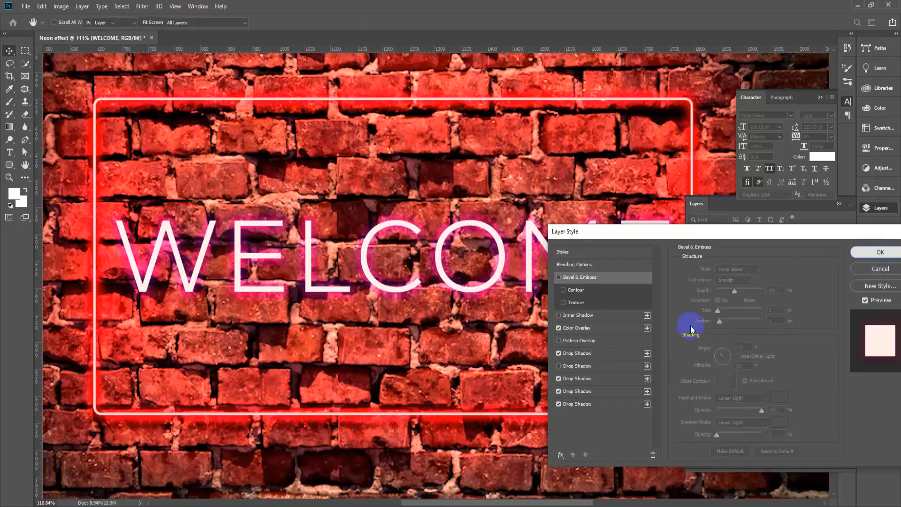
- Add a new empty layer and a Hue/Saturation adjustment layer above the WELCOME text, and lower the adjustment's hue
scroll(254, 389, down, 3)
scroll(254, 388, down, 5)
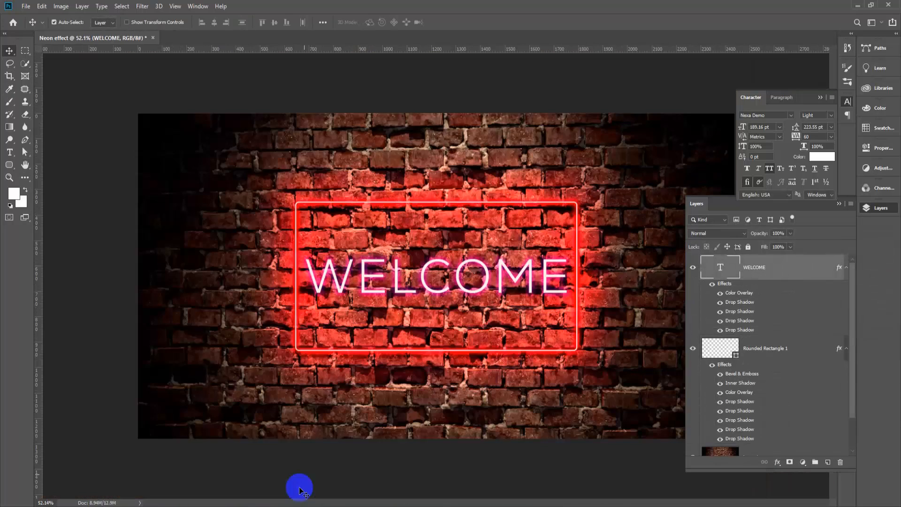
scroll(392, 376, up, 3)
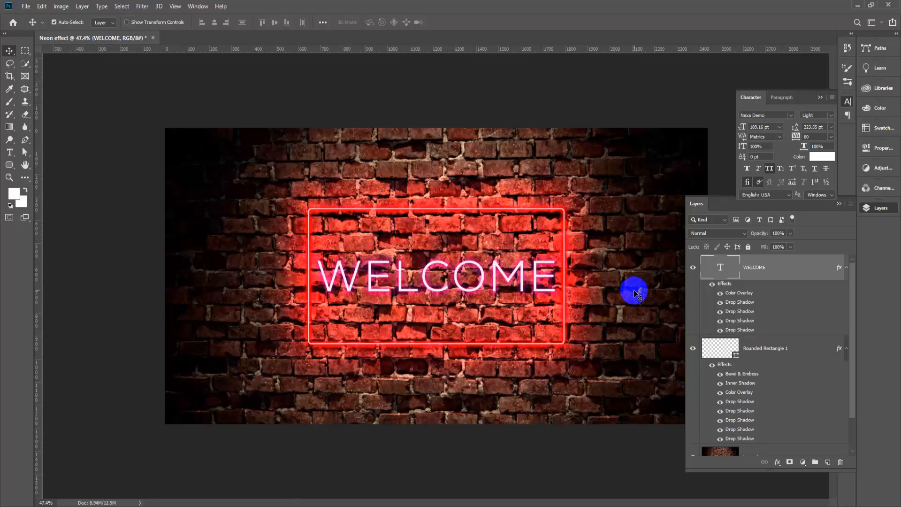
click(828, 465)
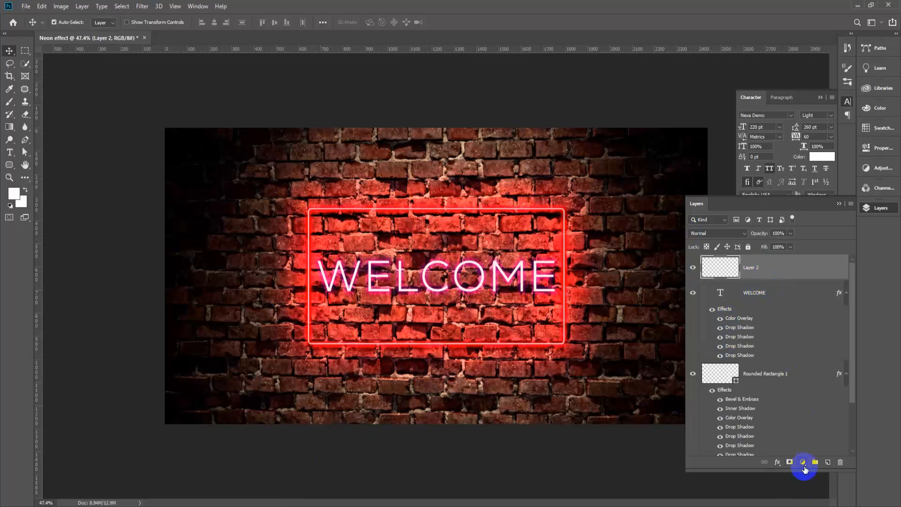
click(804, 464)
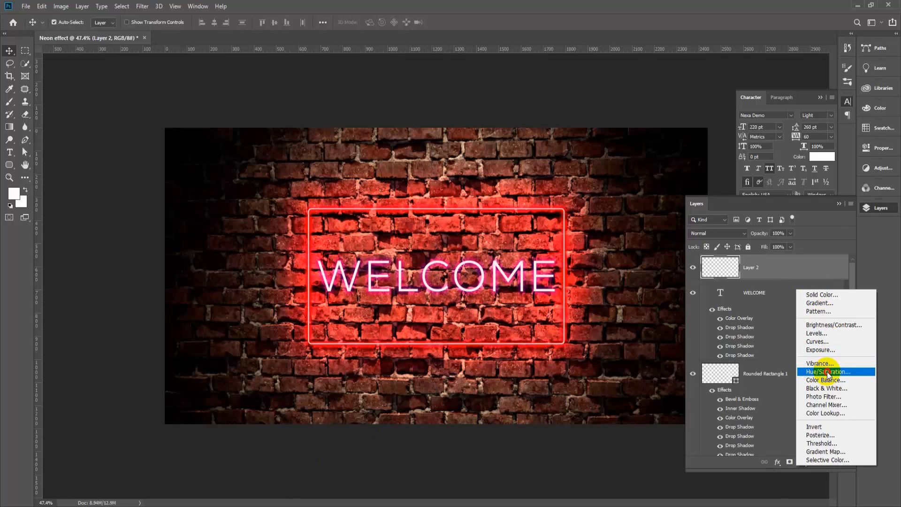
click(827, 372)
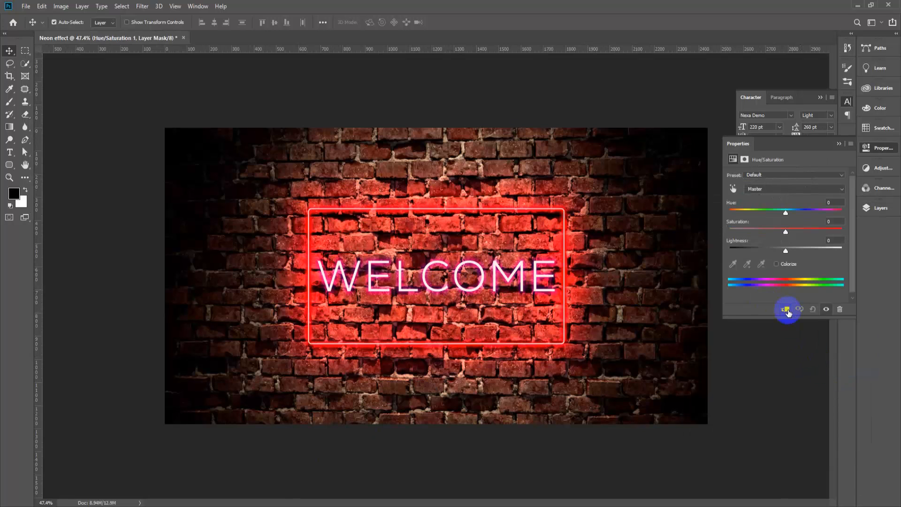
mouse_move(786, 212)
mouse_down()
mouse_move(801, 215)
mouse_move(772, 212)
mouse_move(782, 233)
mouse_move(793, 234)
mouse_move(777, 235)
mouse_move(778, 212)
mouse_move(810, 214)
mouse_move(772, 216)
mouse_up()
click(787, 255)
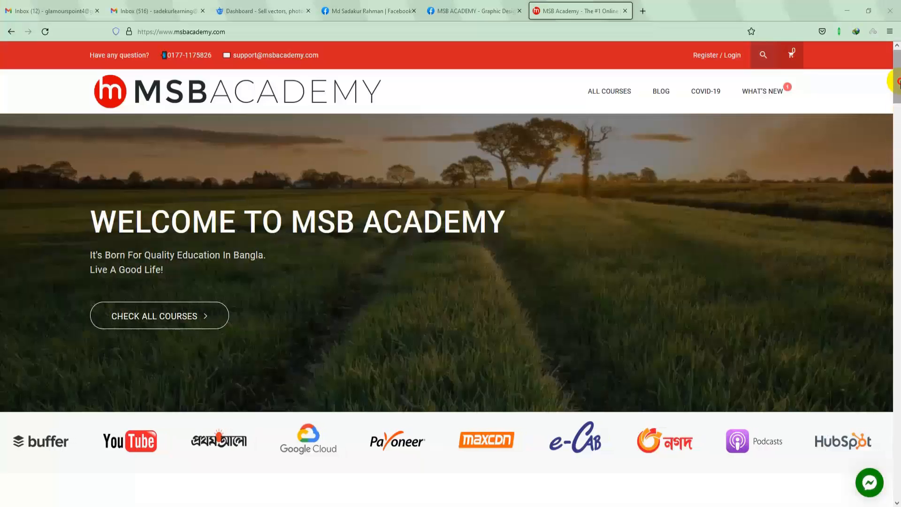
- Open the Graphic Design Mastery With Freelancing & Microstock course on the MSB Academy website and examine its description and curriculum
scroll(895, 118, down, 5)
drag(898, 118, 897, 226)
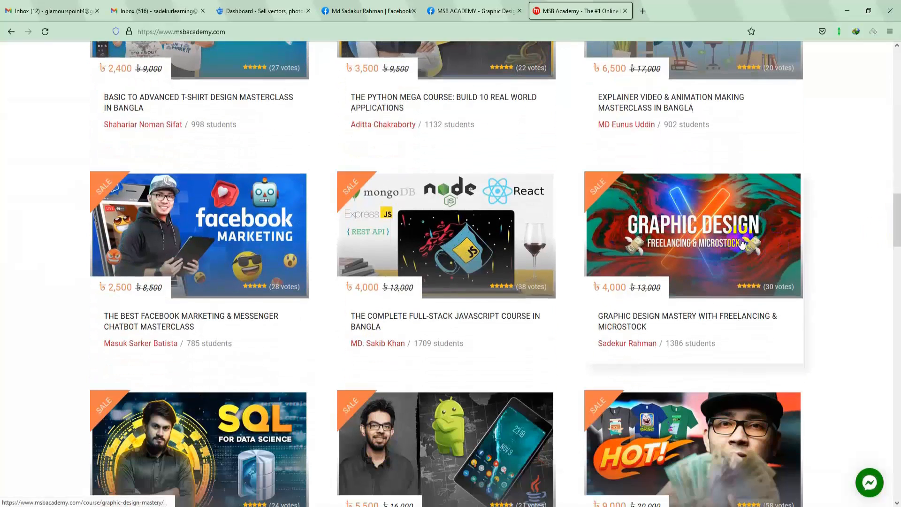
click(685, 242)
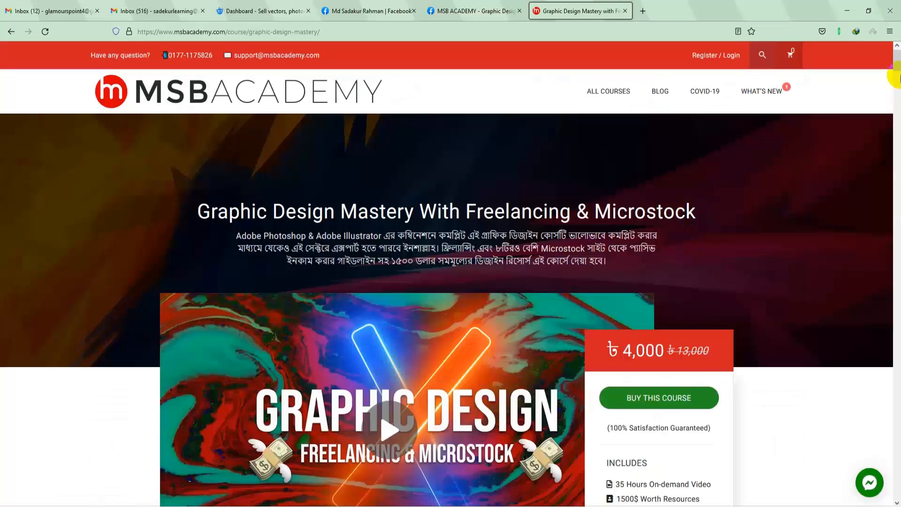
scroll(713, 195, down, 10)
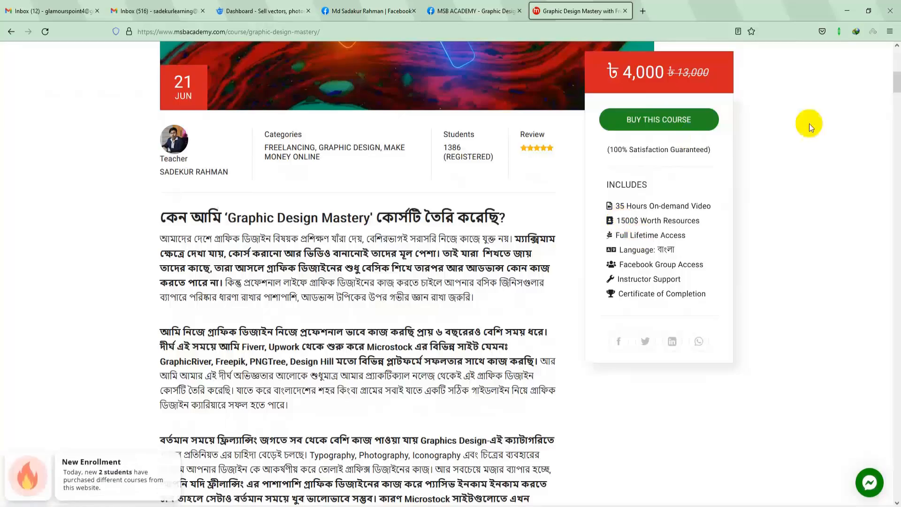
drag(896, 89, 898, 244)
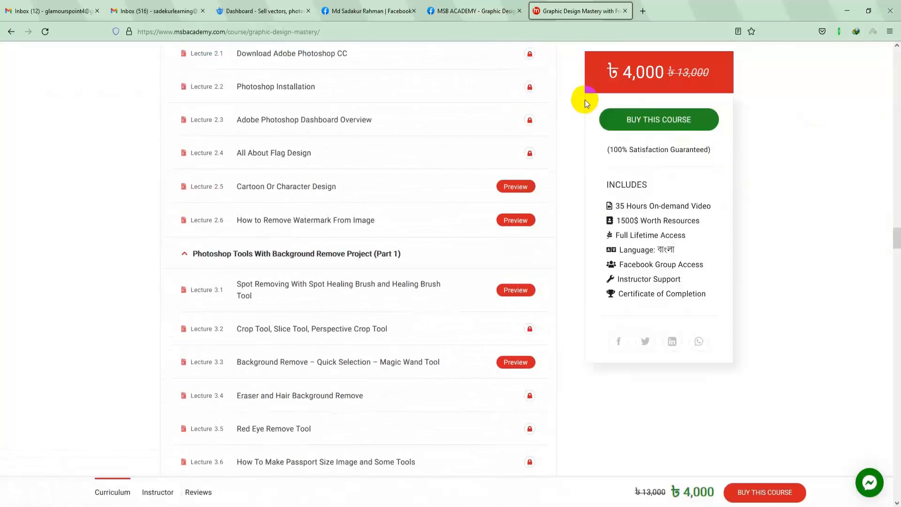
- Look through the design posts in the MSB ACADEMY Facebook group and return to the course page's purchase option
click(465, 10)
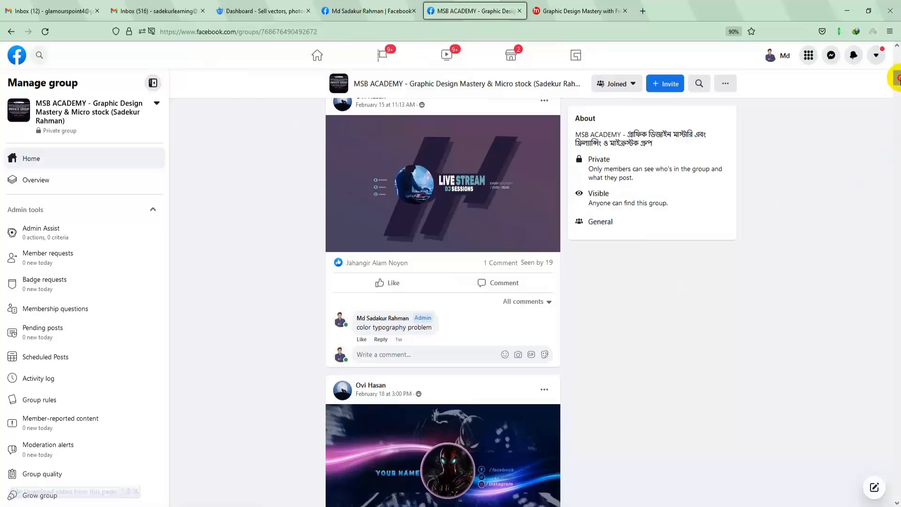
drag(897, 78, 897, 212)
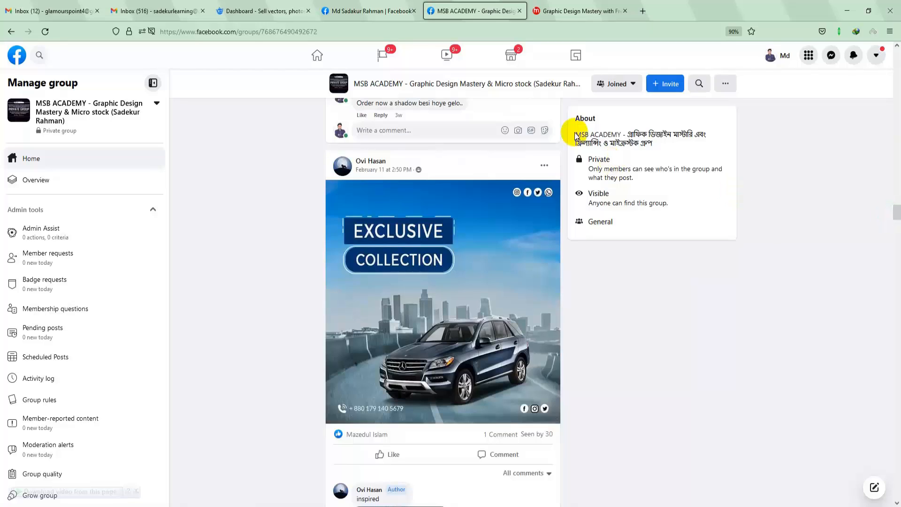
click(575, 11)
click(714, 123)
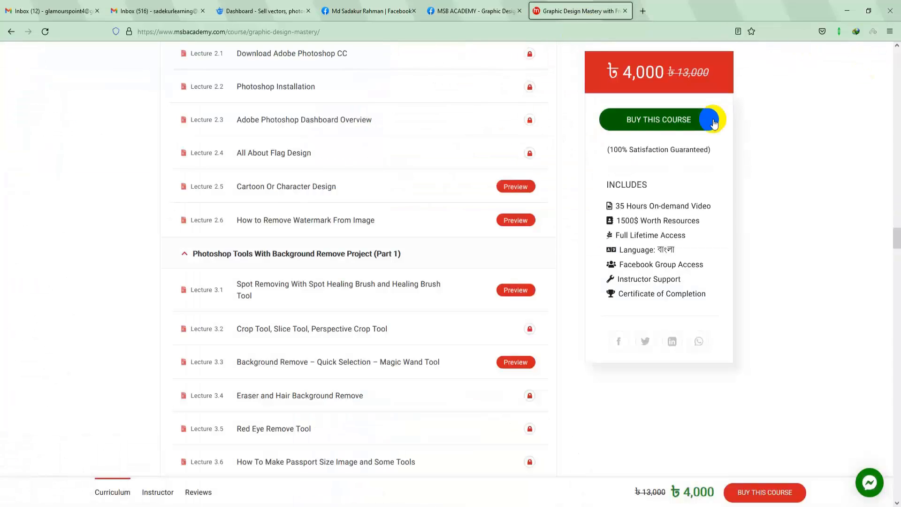